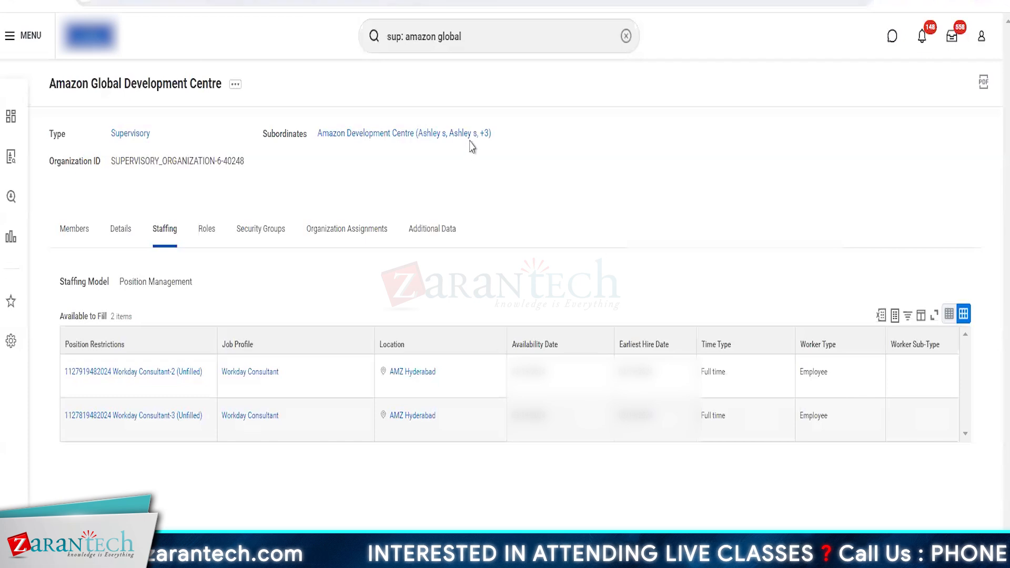
Open the Workday Consultant-2 position, check its hiring restrictions, and examine the overview of its Workday Consultant job profile
left_click(134, 375)
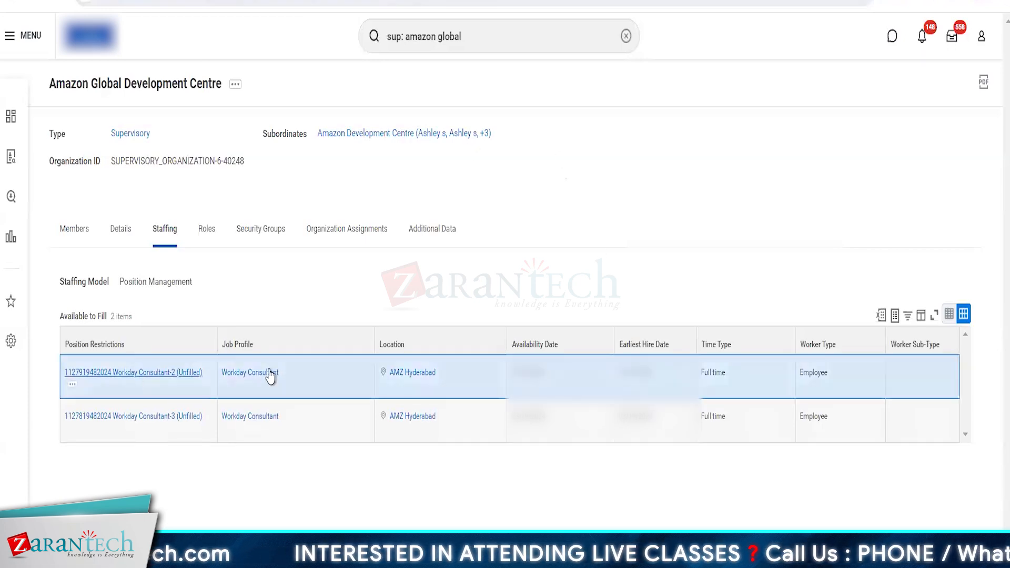
left_click(130, 138)
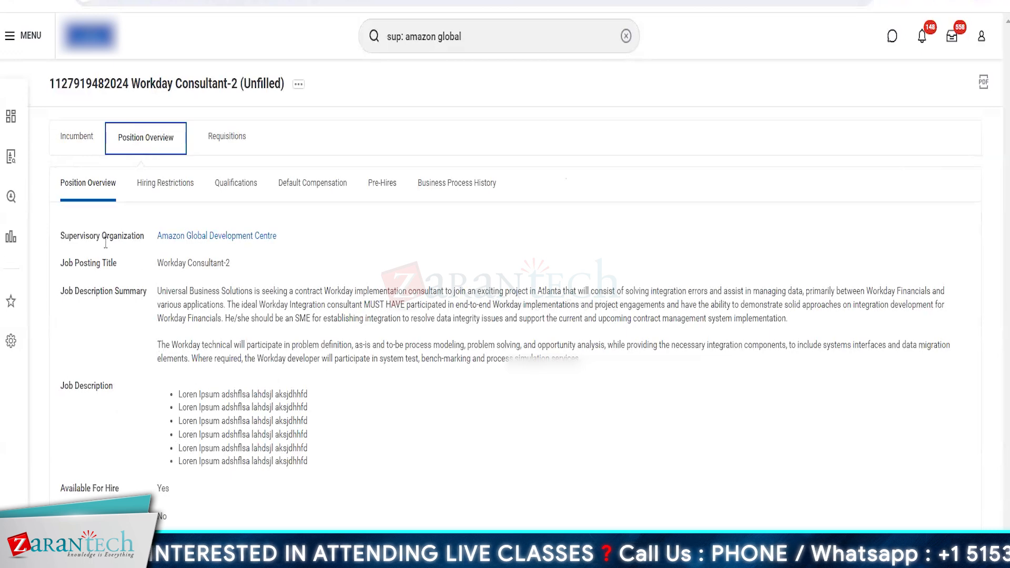
left_click(169, 190)
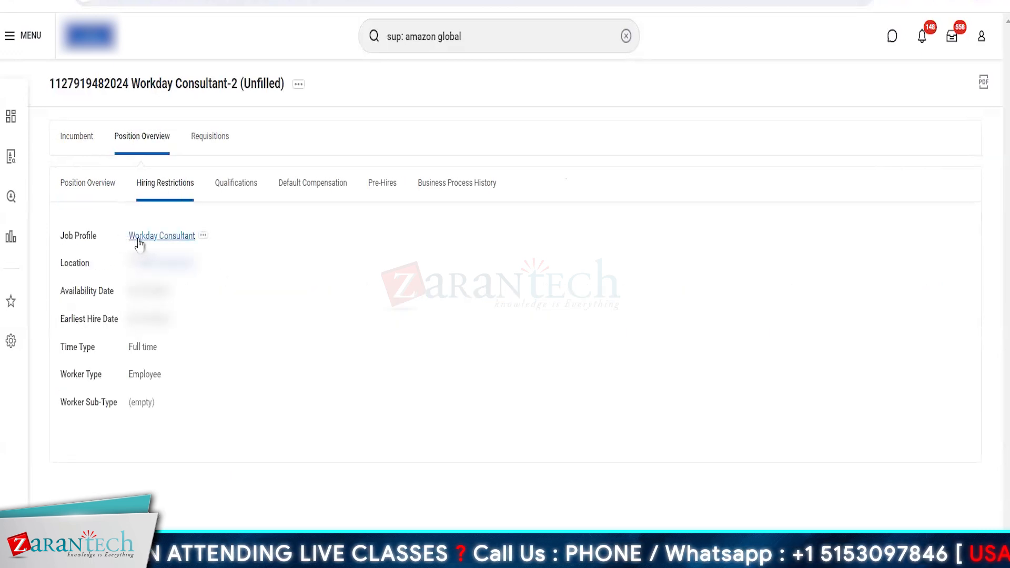
left_click(146, 237)
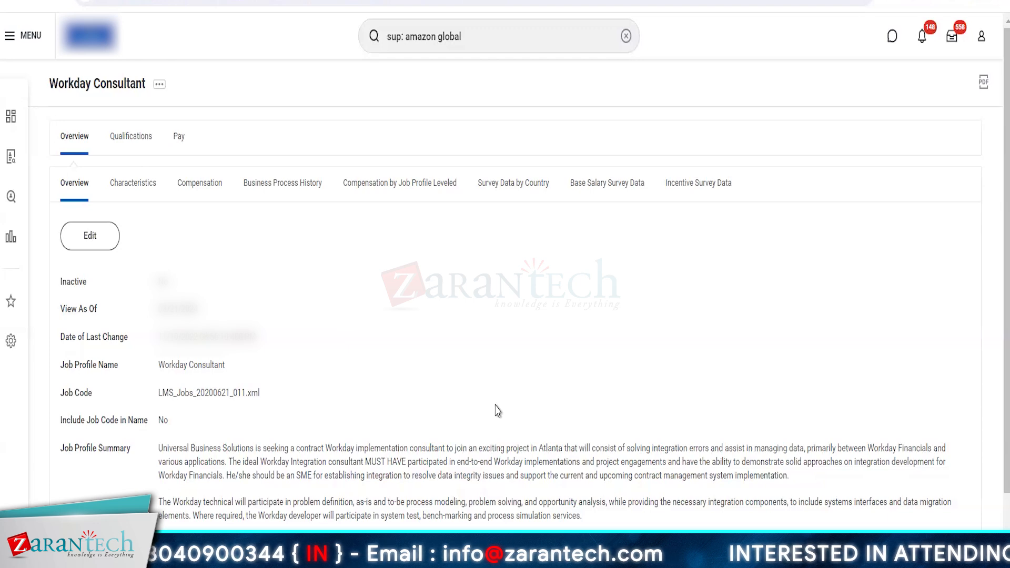
scroll(497, 411, "down", 5)
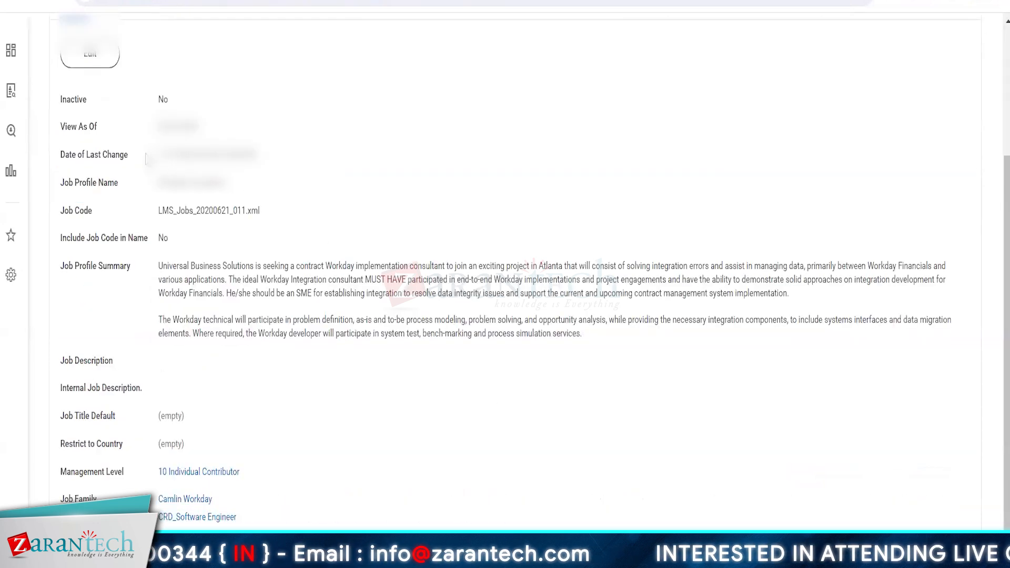
scroll(139, 425, "up", 5)
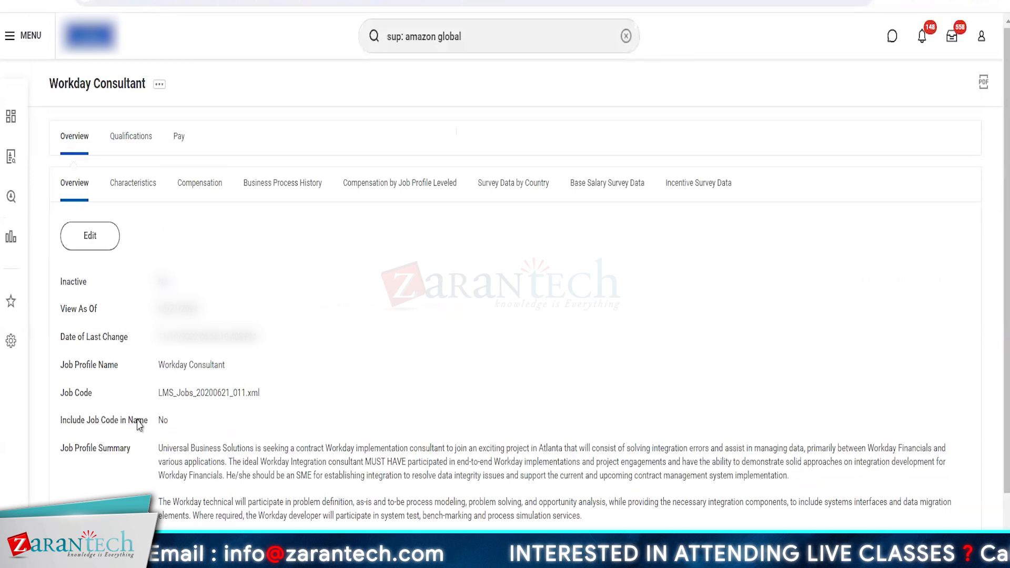
Find and start the Create Job Profile task, enter 01 in the effective date, and confirm it
left_click(494, 37)
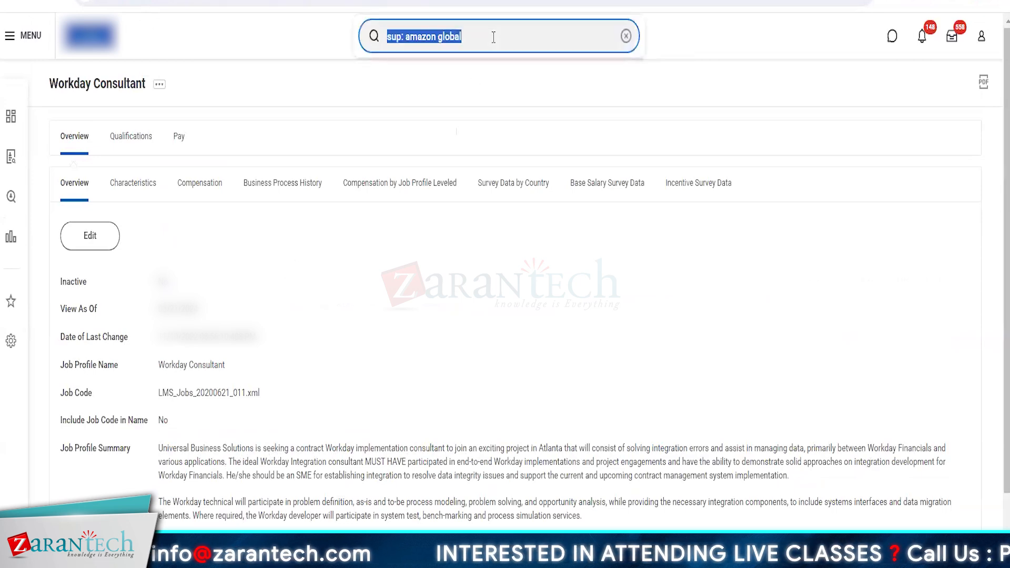
key("BackSpace")
type("cr")
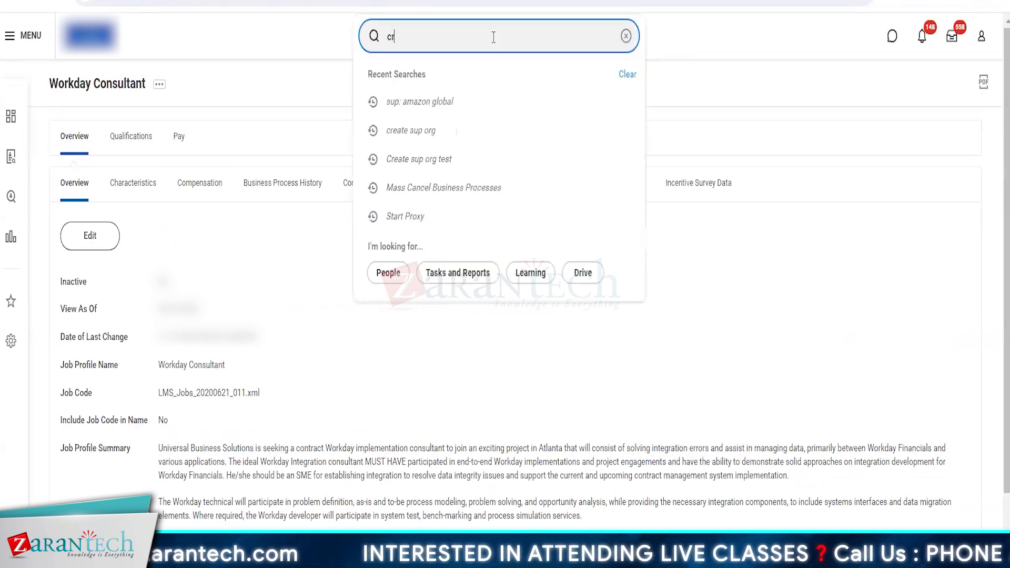
type("eate ")
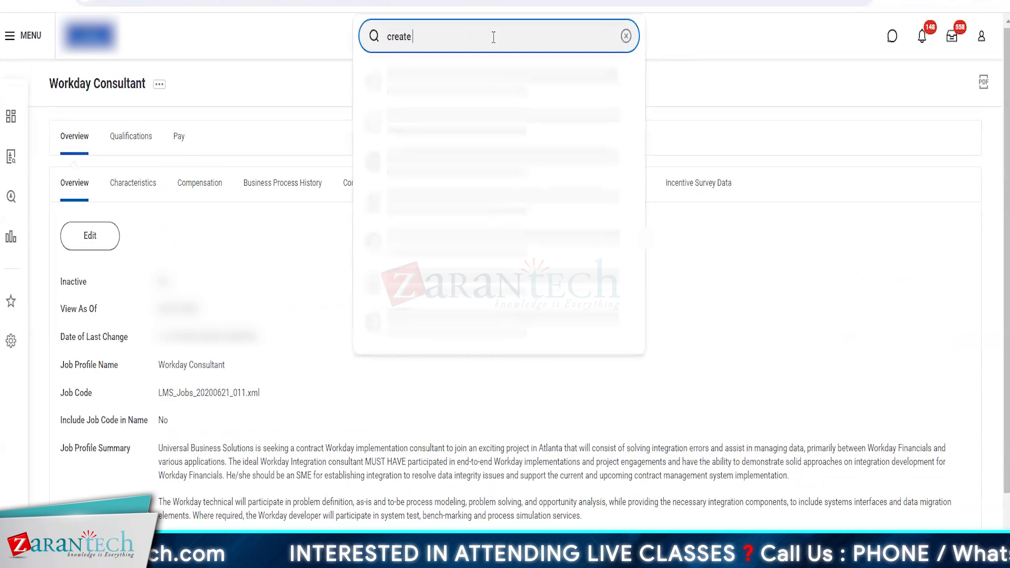
type("job ")
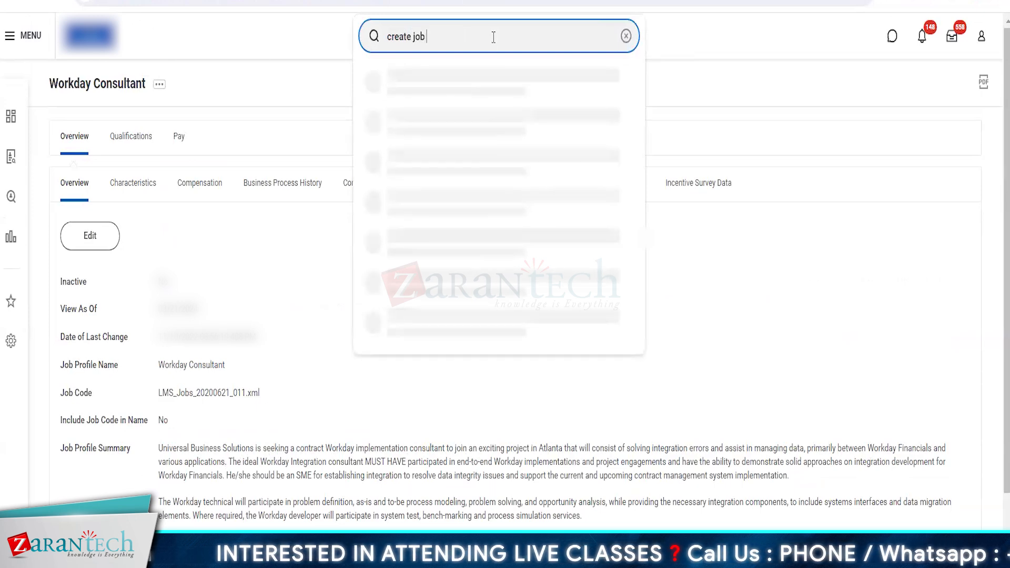
type("pro")
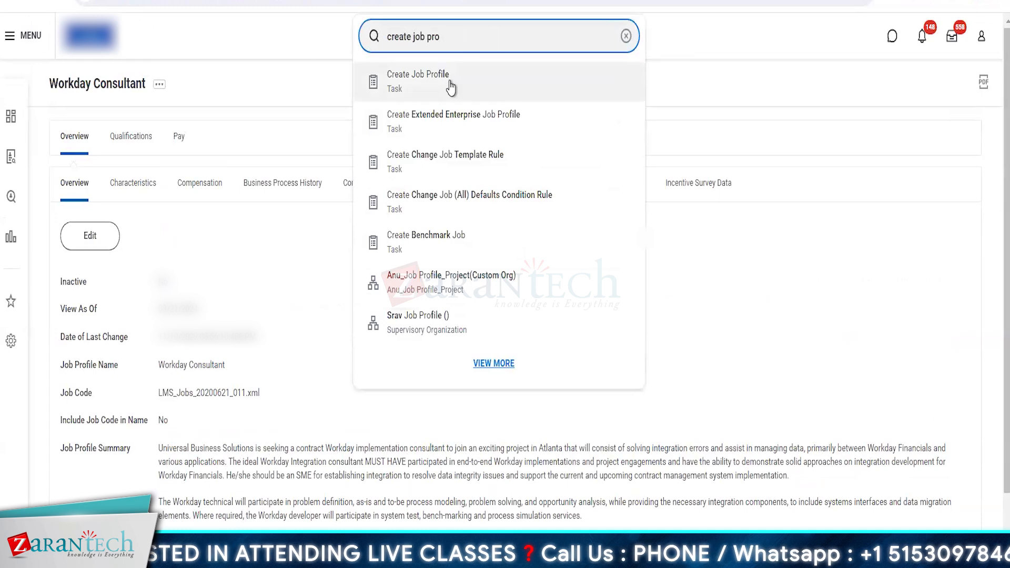
left_click(450, 86)
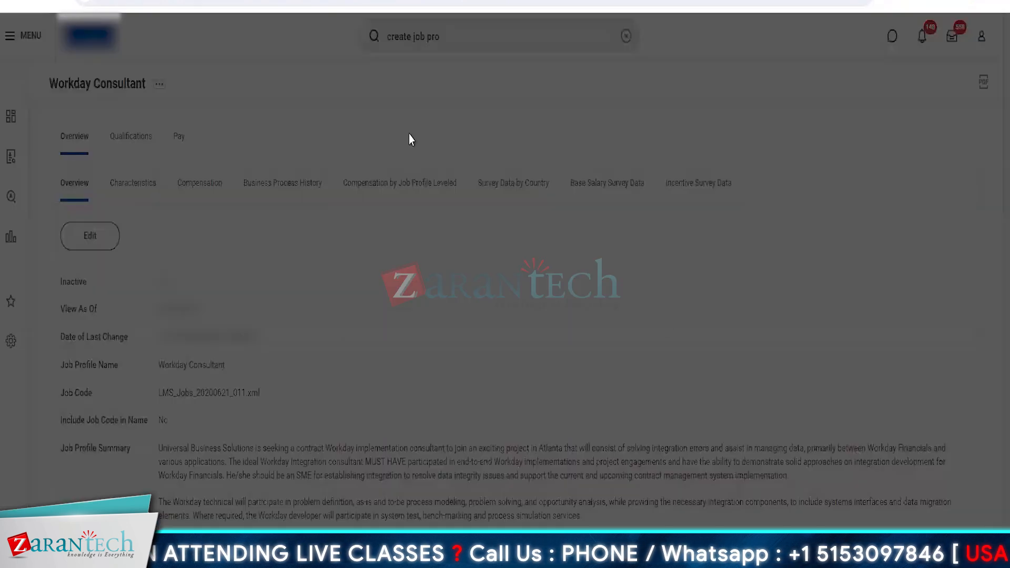
left_click(417, 182)
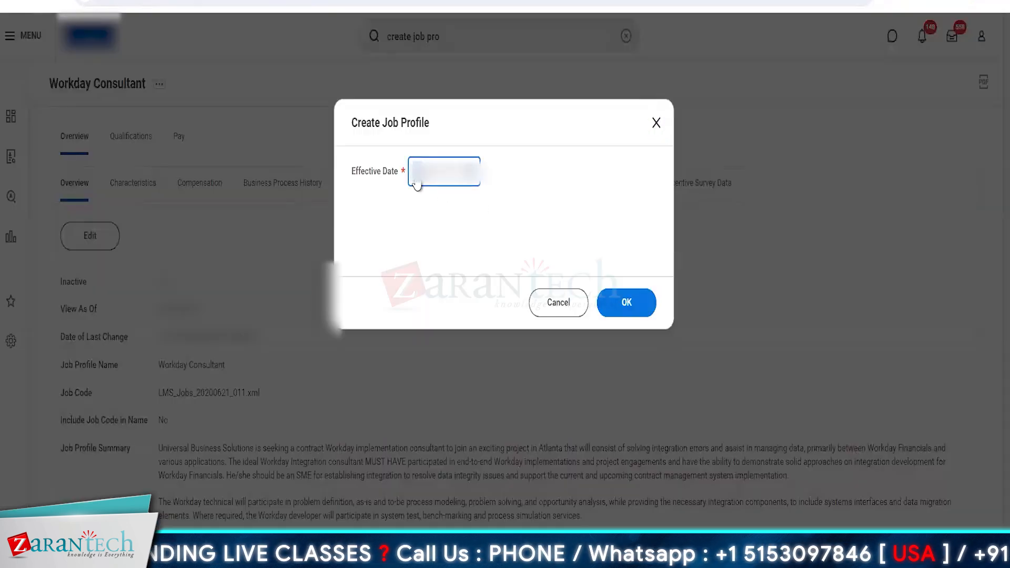
type("01")
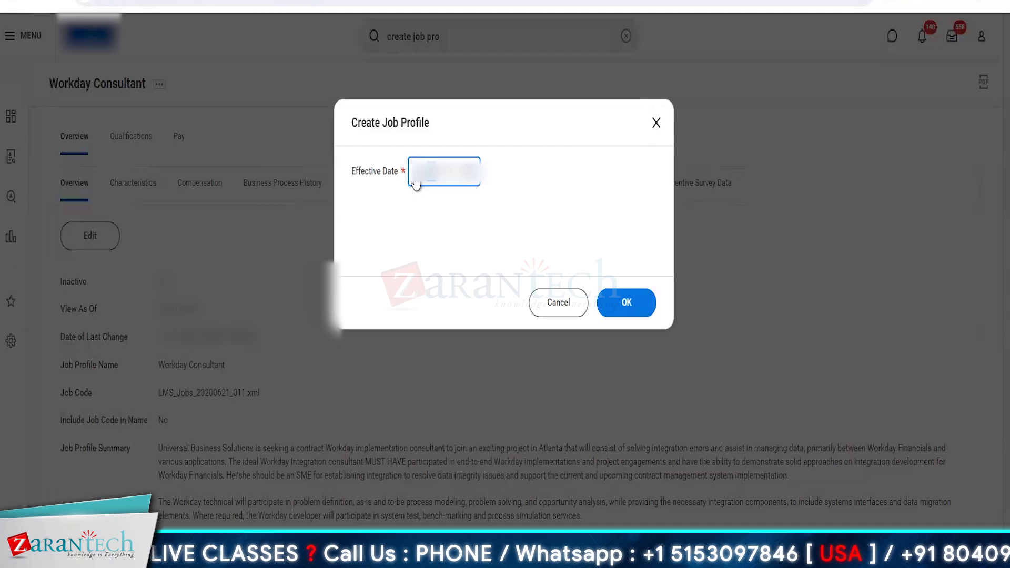
key("Return")
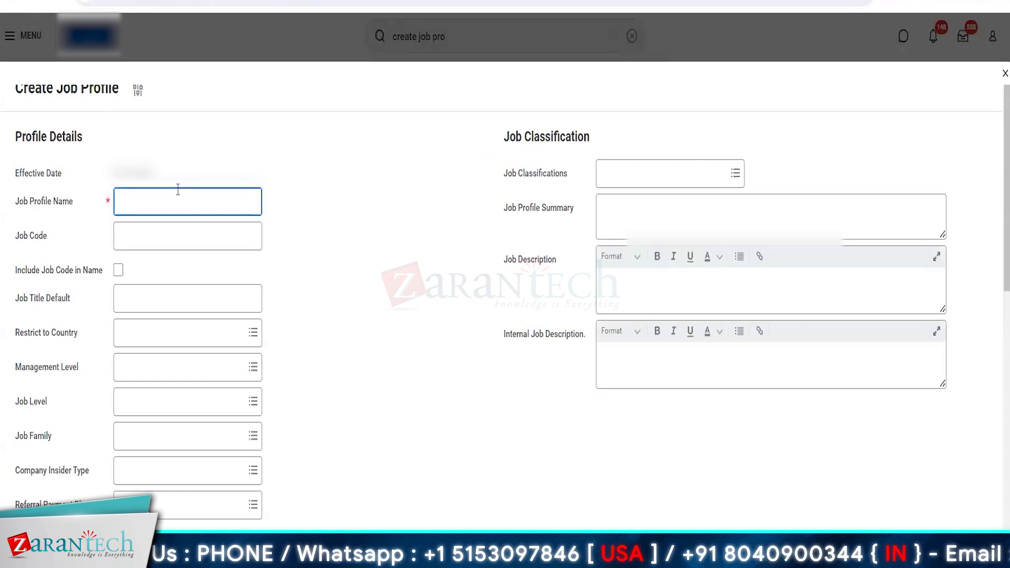
Name the new job profile Amazon Risk Analyst, review the remaining sections of the form, and submit it
type("Am")
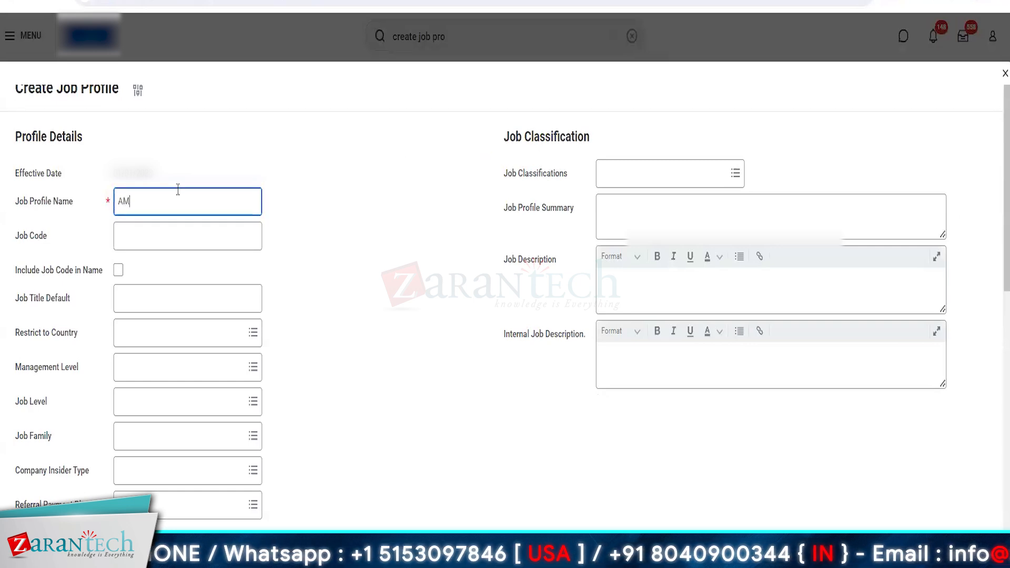
key("BackSpace")
type("mazon")
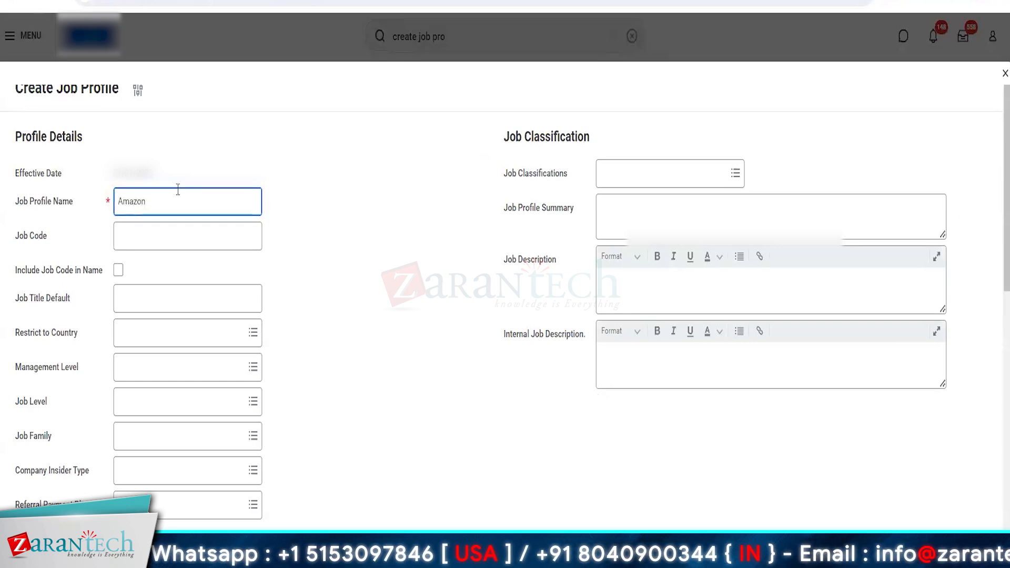
type(" Risk Ana")
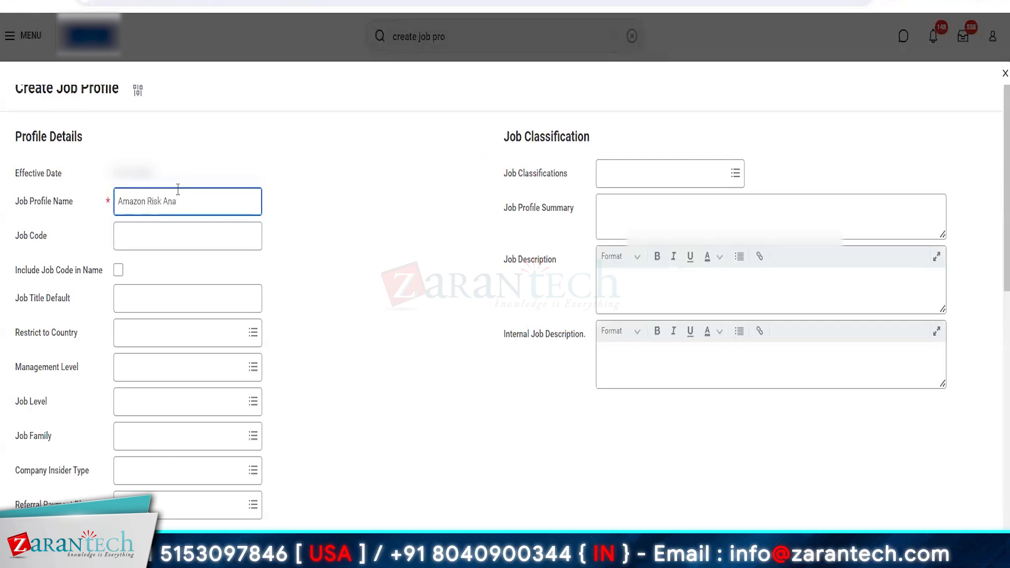
type("lyst")
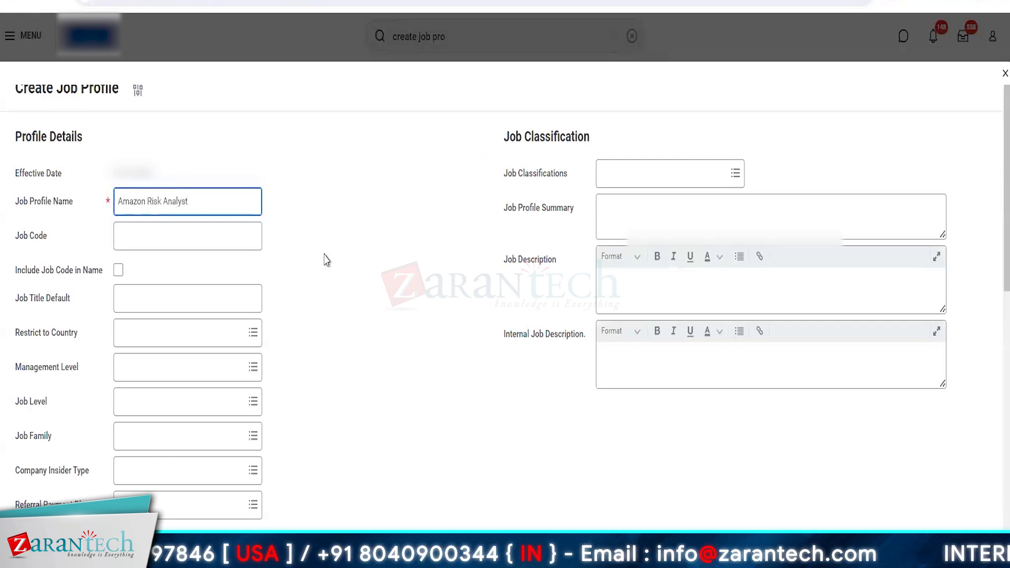
left_click(326, 260)
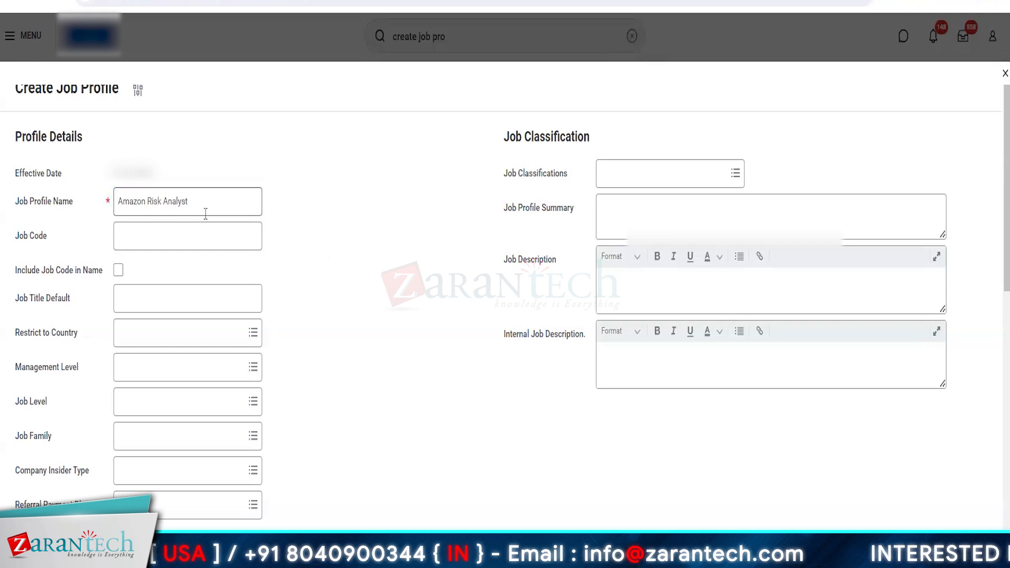
scroll(415, 419, "down", 15)
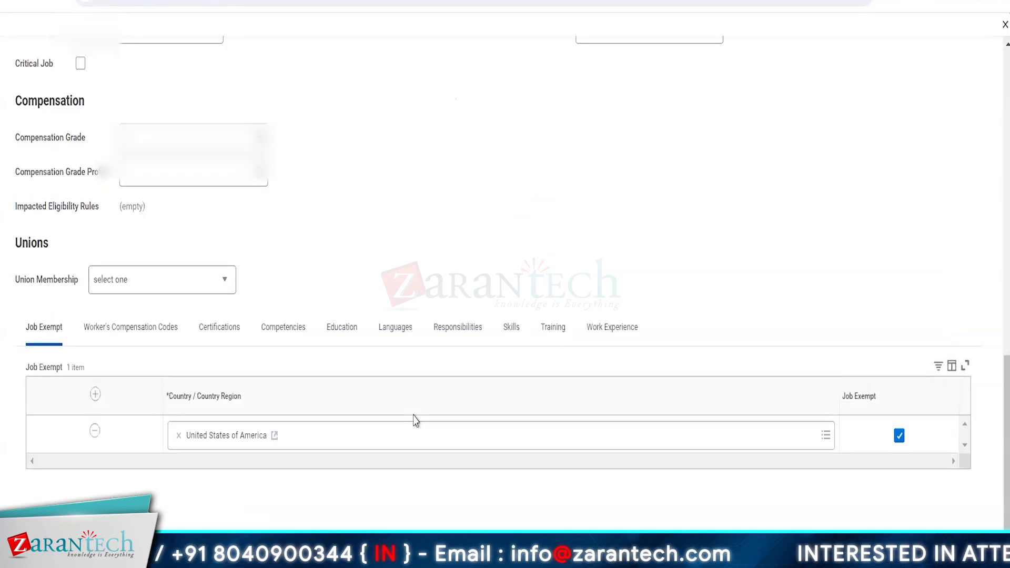
scroll(416, 421, "up", 15)
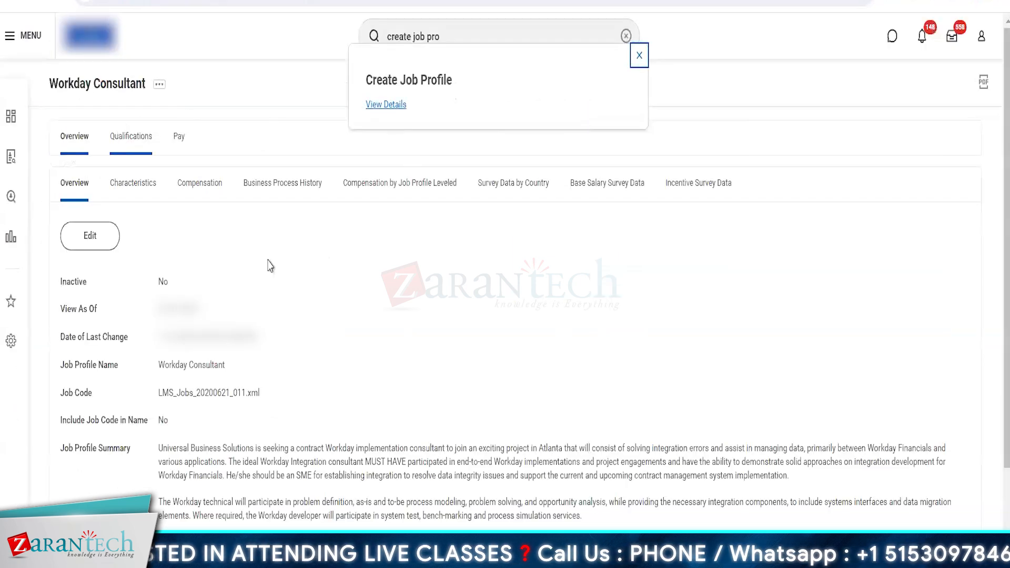
View the completed creation process details and open the Amazon Risk Analyst job profile from there
left_click(374, 105)
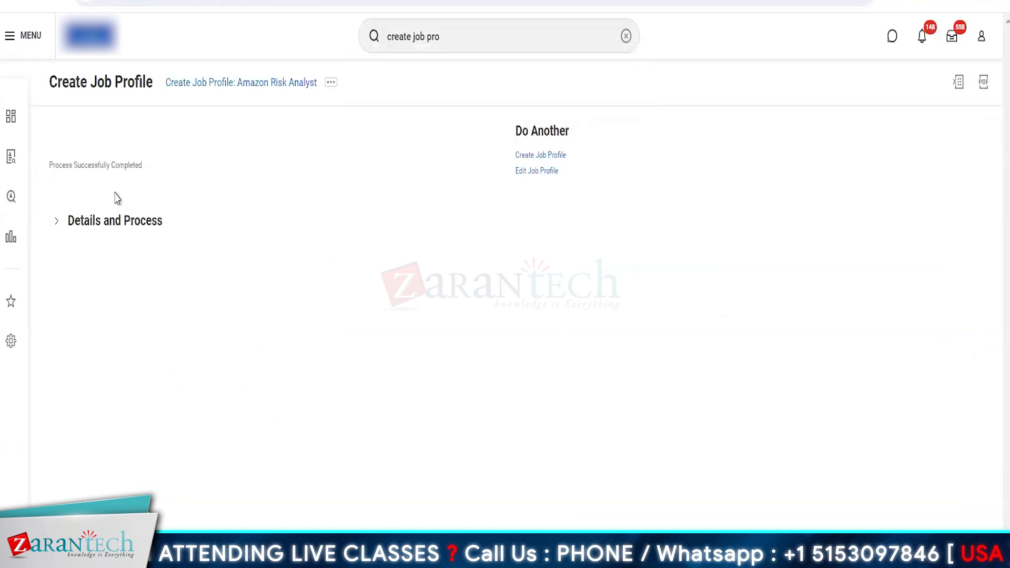
left_click(74, 221)
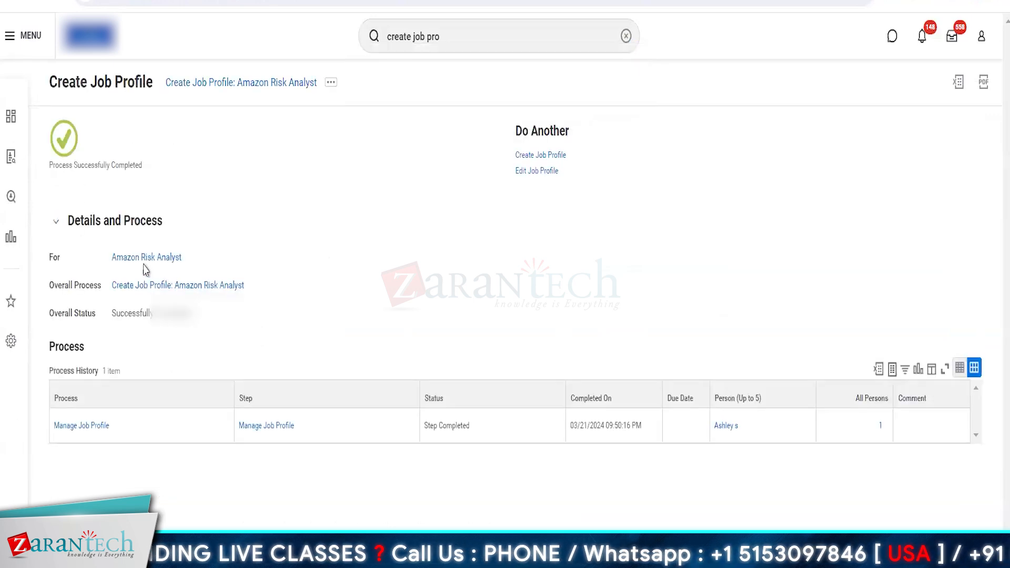
left_click(145, 258)
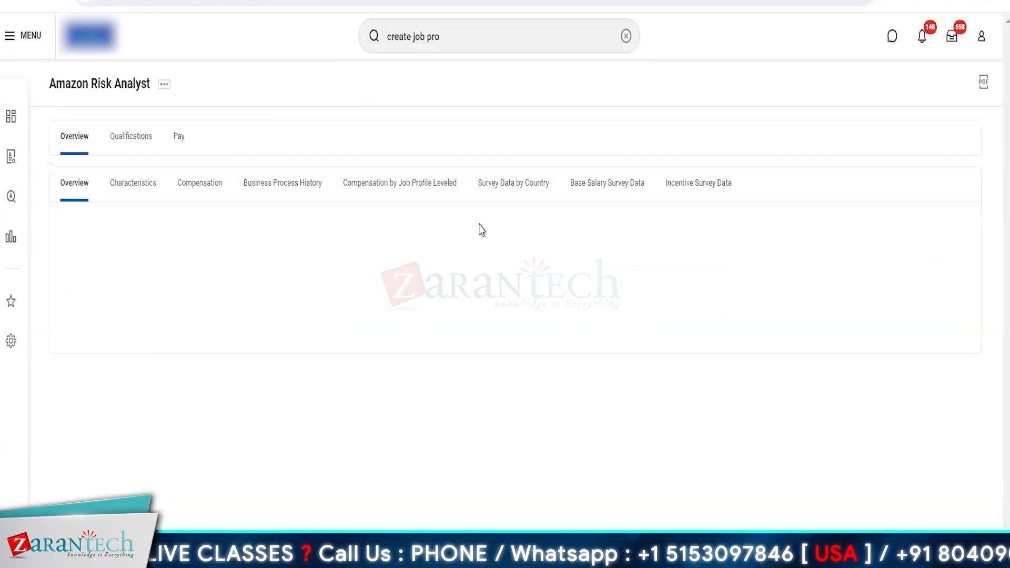
left_click(90, 237)
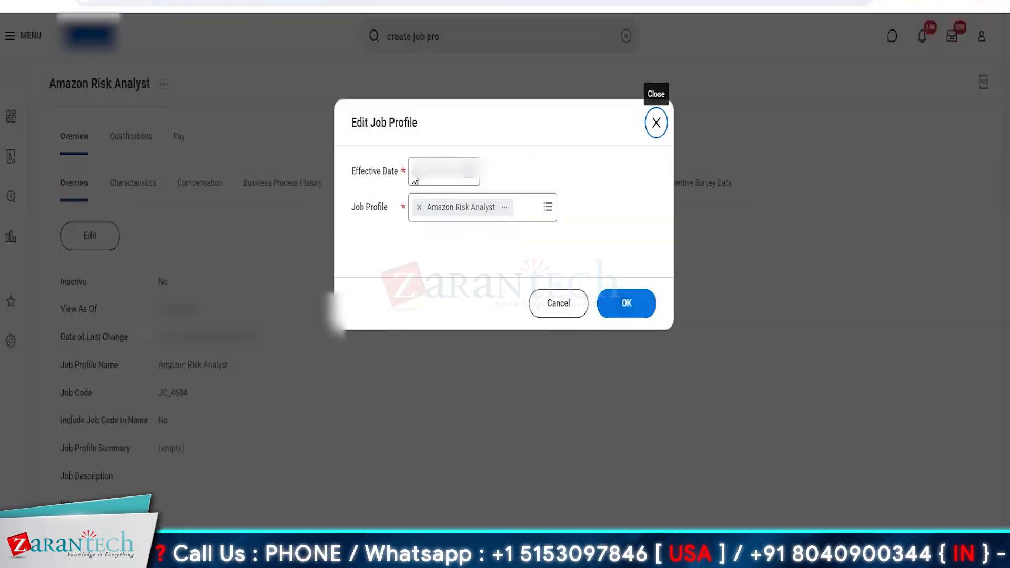
left_click(417, 182)
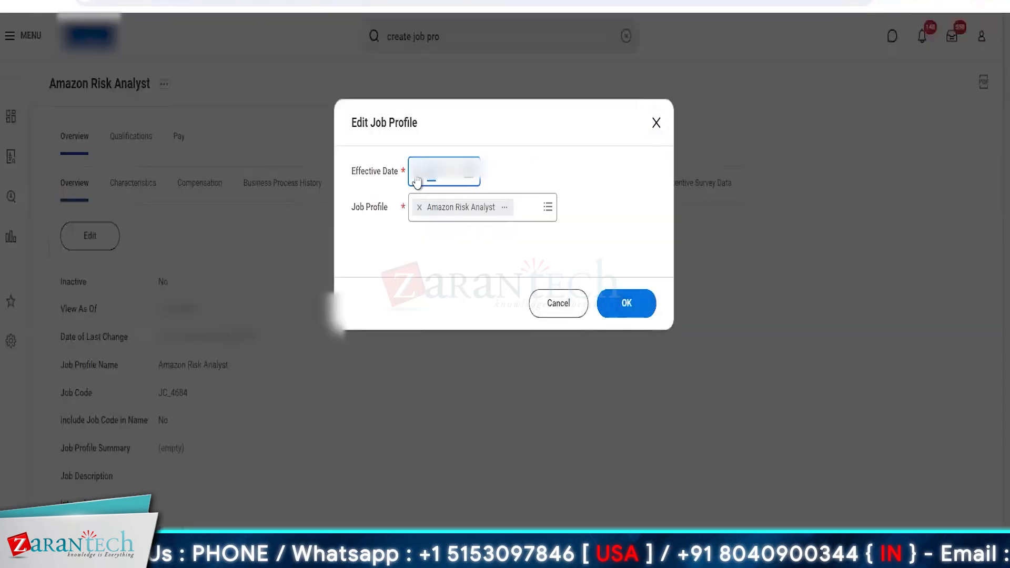
type("1")
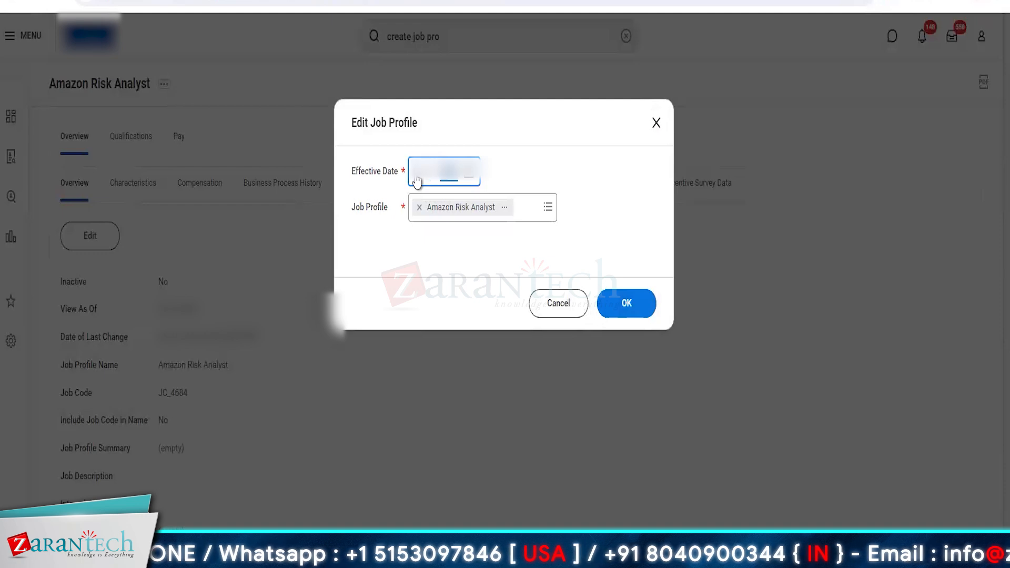
left_click(644, 303)
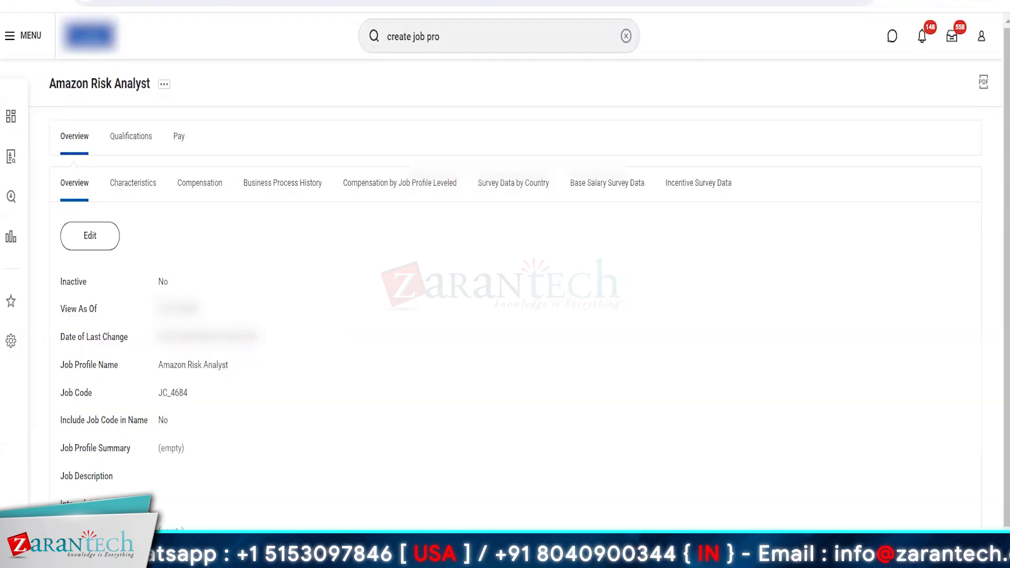
Edit the Amazon Risk Analyst job profile with the offered effective date, include the job code in its name, and submit
left_click(84, 244)
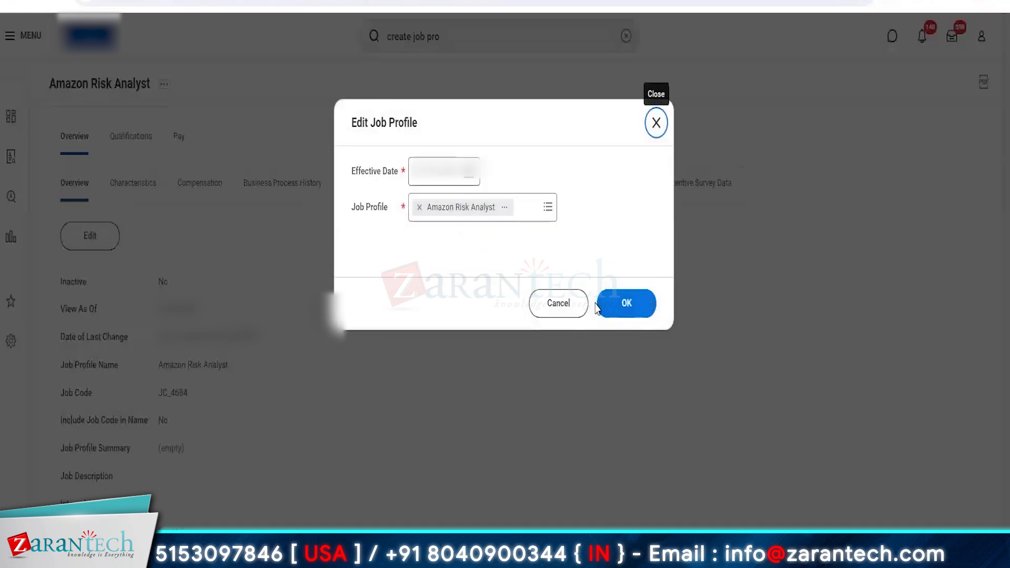
left_click(626, 307)
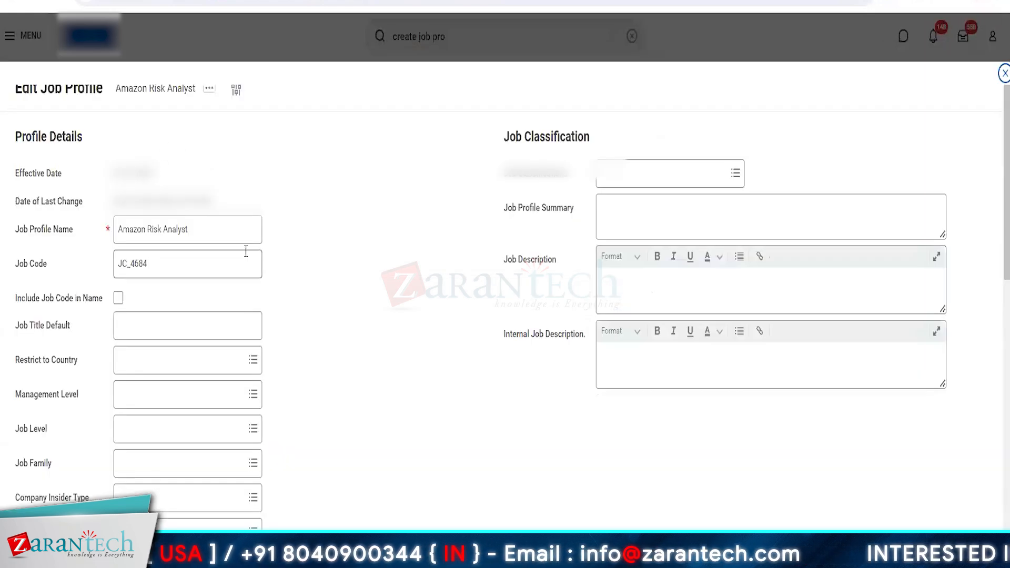
left_click(203, 261)
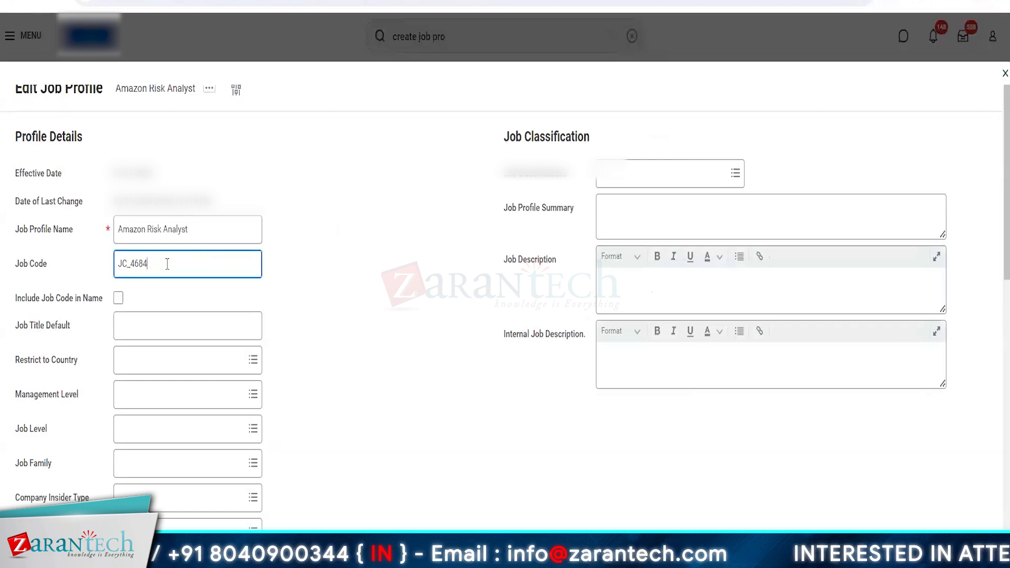
left_click_drag(161, 263, 113, 266)
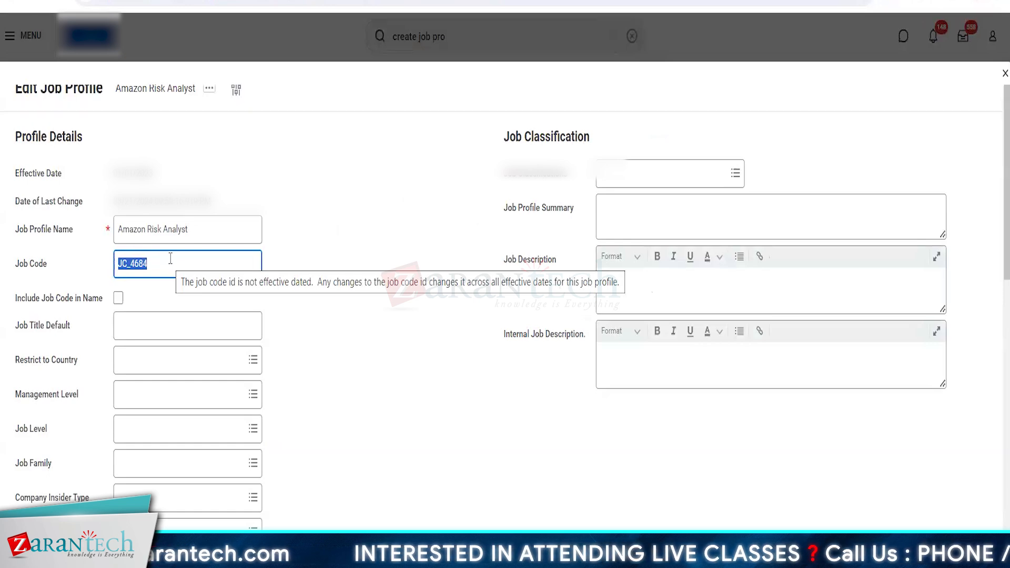
left_click(319, 392)
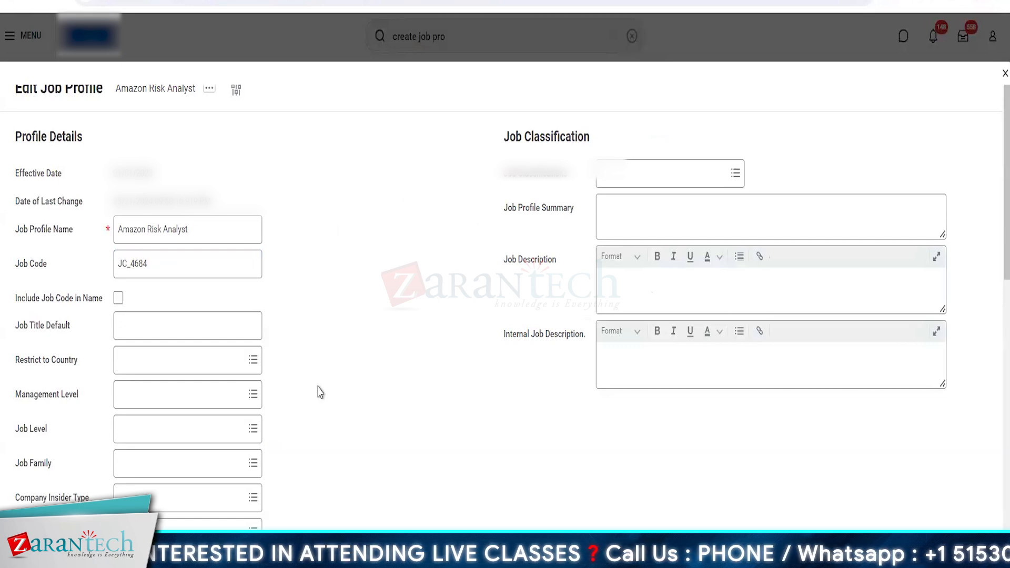
left_click(118, 298)
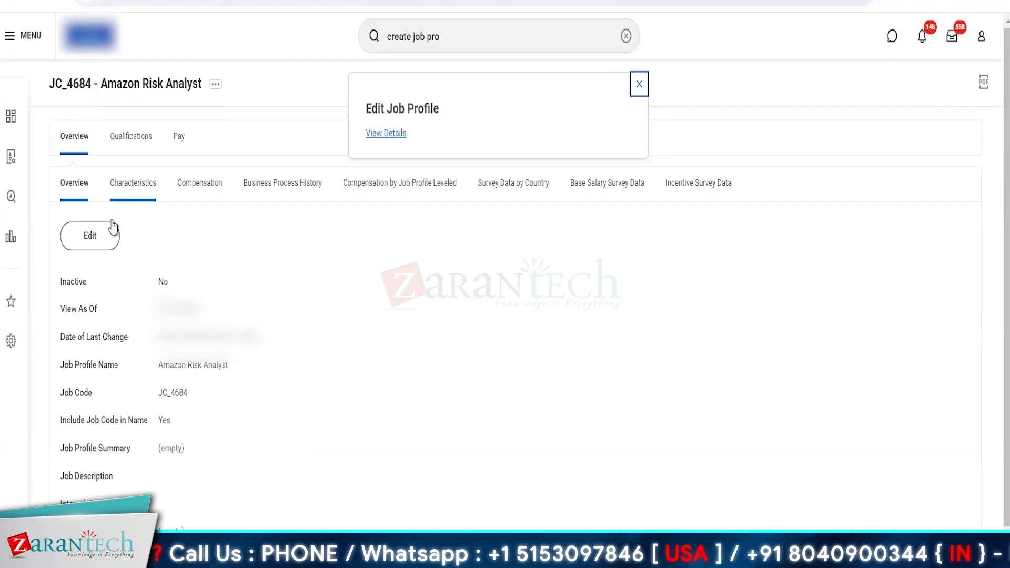
Open the Amazon Risk Analyst job profile for editing with the offered effective date 01/01/2023 and exclude the job code from its name
left_click(101, 237)
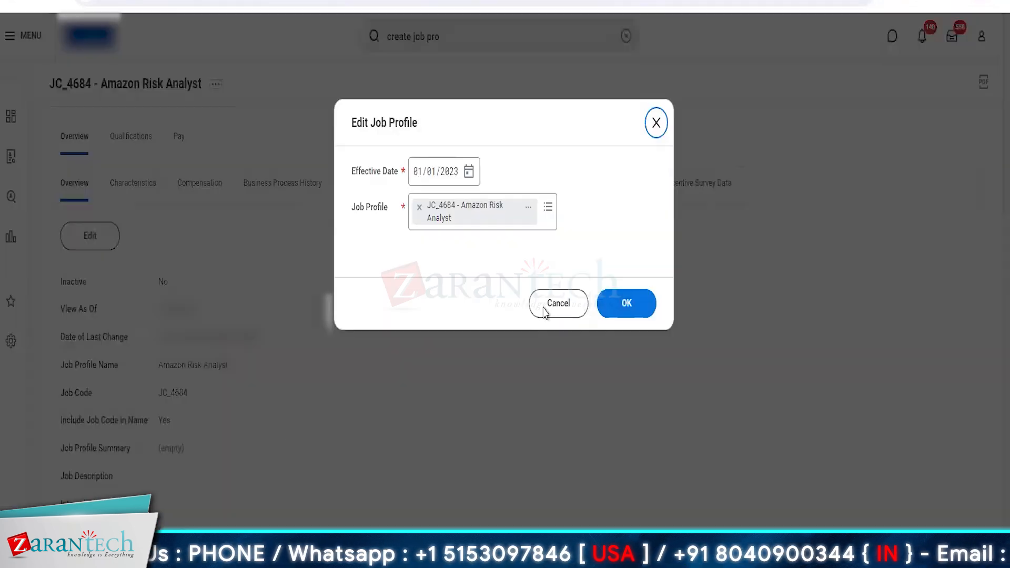
left_click(632, 310)
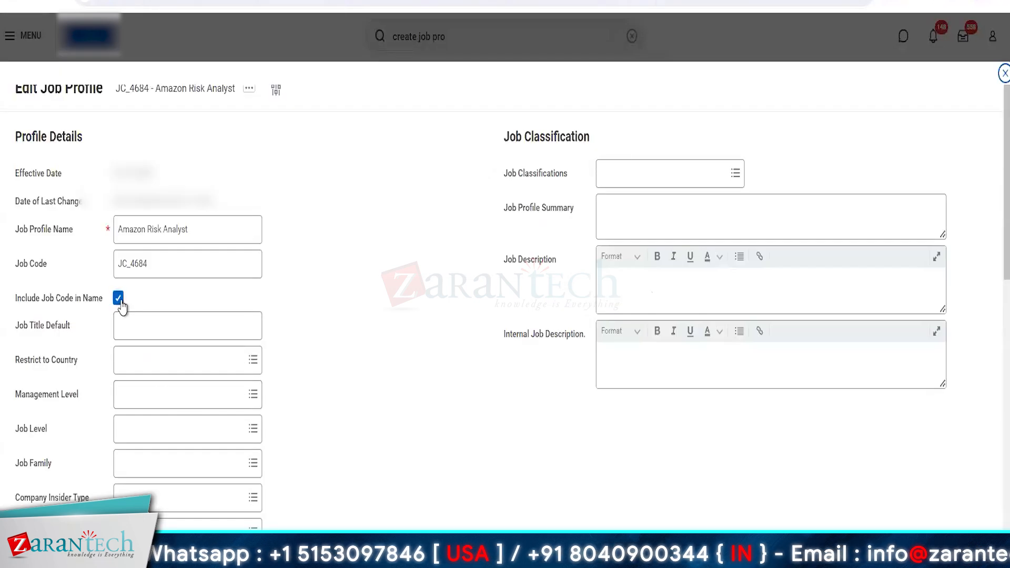
left_click(119, 300)
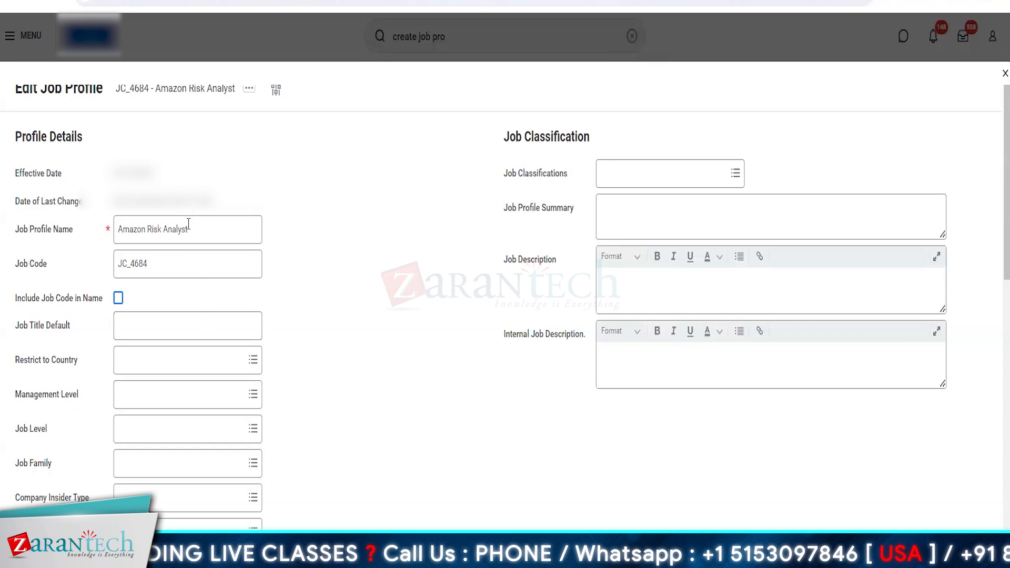
Copy the job profile name Amazon Risk Analyst into the Job Title Default field
left_click_drag(189, 223, 88, 241)
key("ctrl+c")
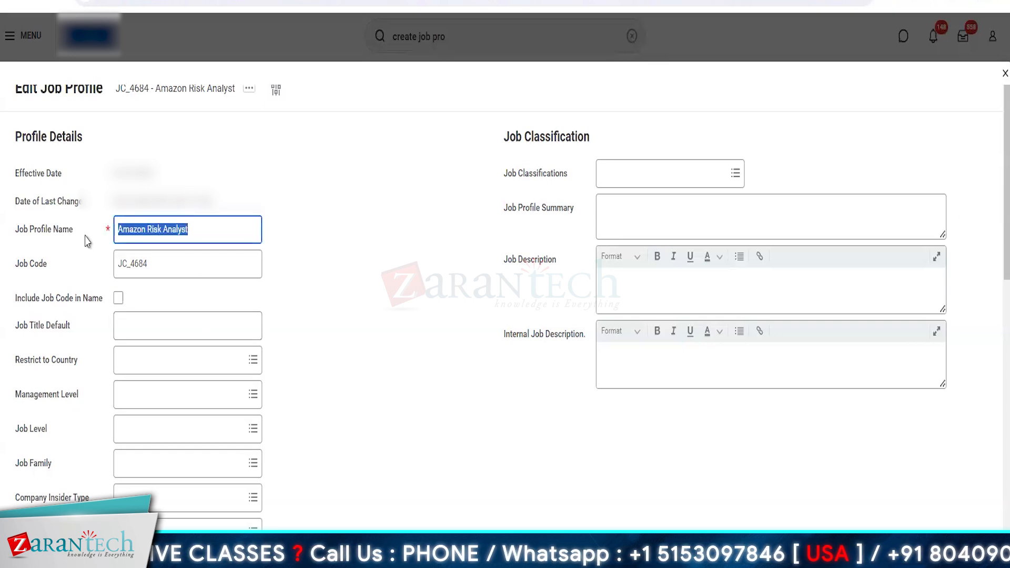
left_click(149, 326)
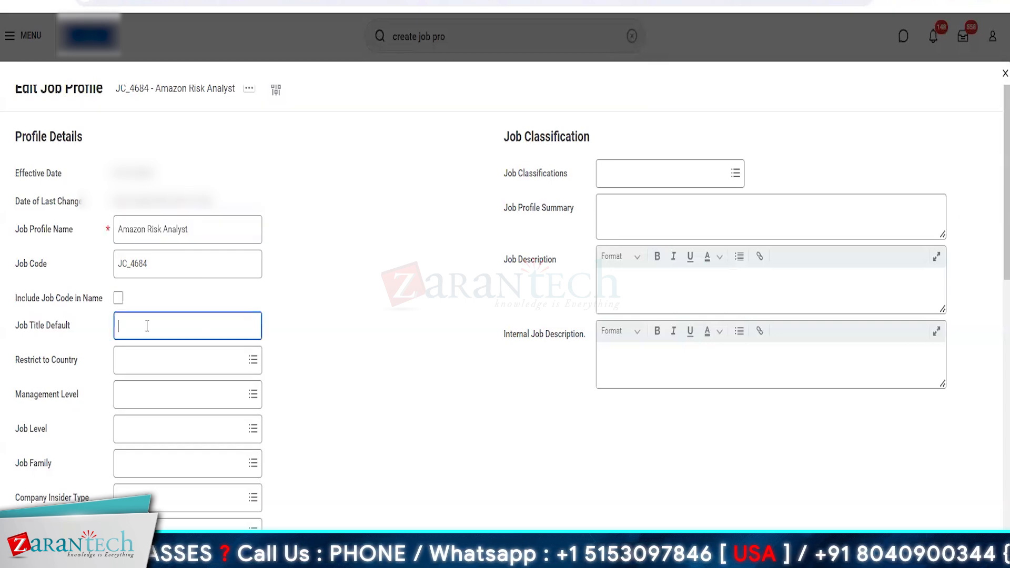
key("ctrl+v")
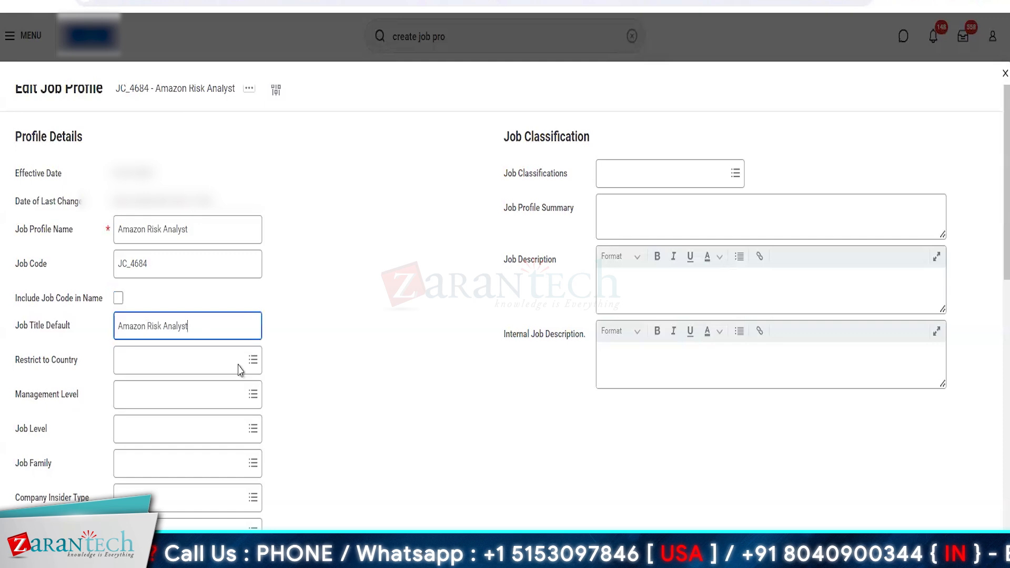
Set the Job Title Default of the job profile to Risk Analyst
left_click_drag(204, 331, 108, 332)
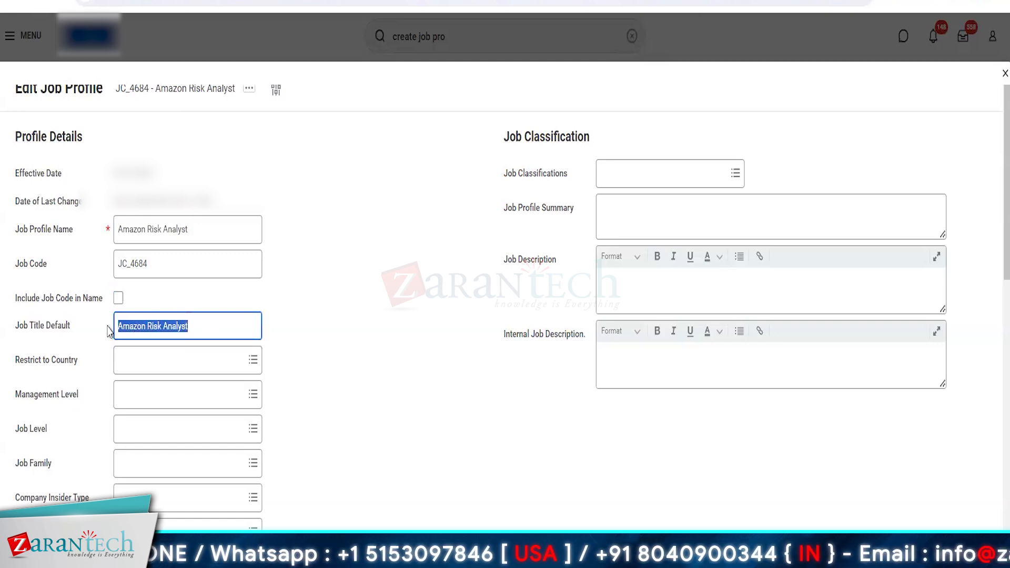
type("Risk Anal")
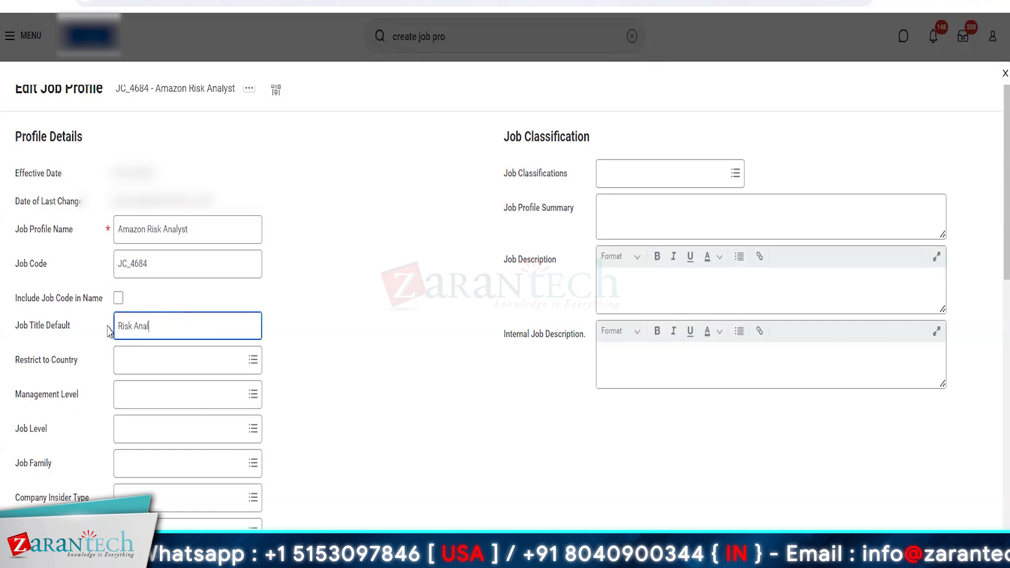
type("sy")
key("BackSpace")
key("BackSpace")
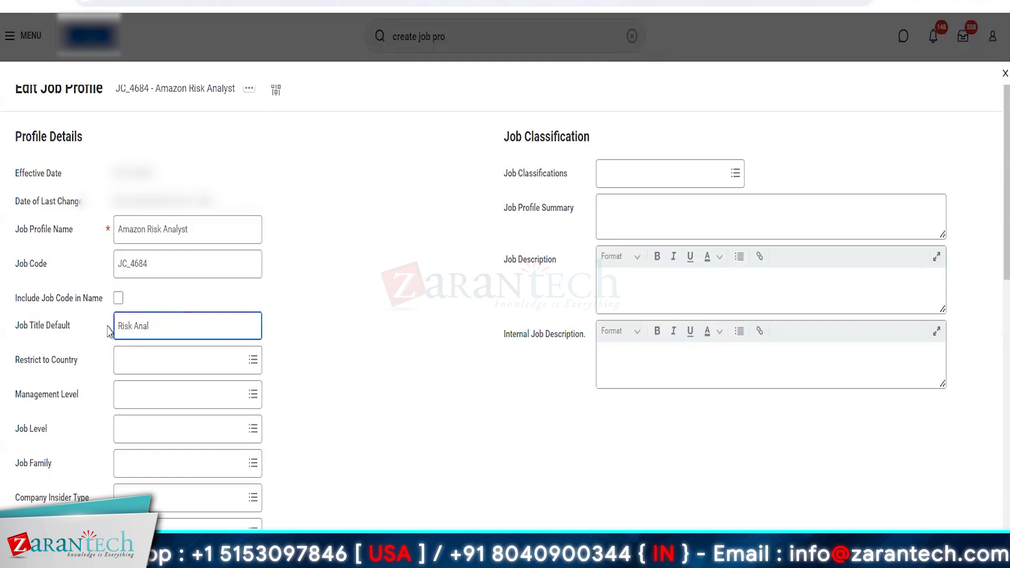
type("yst")
left_click(323, 387)
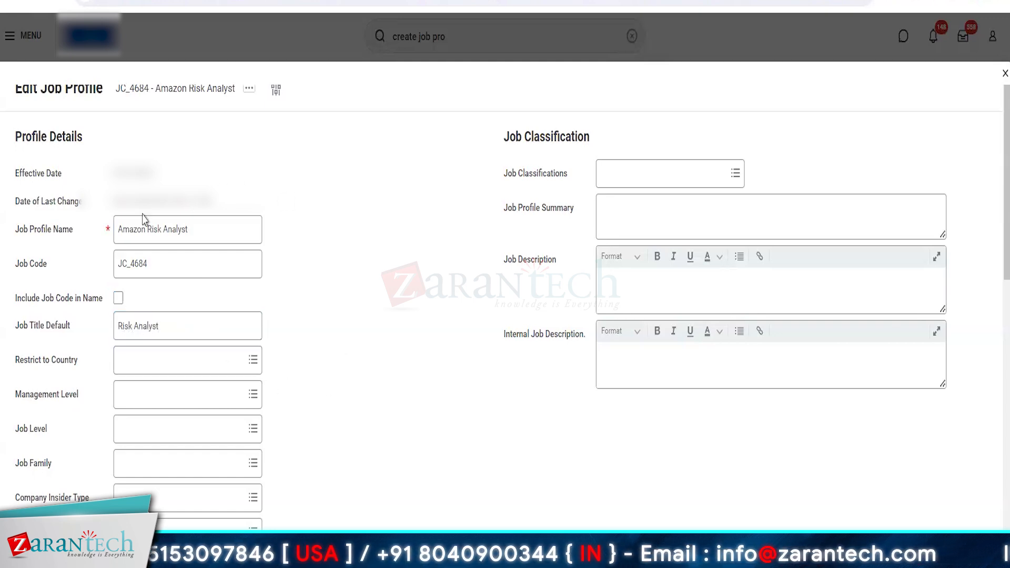
Look through the options offered for the job profile's Management Level without choosing one
mouse_move(159, 250)
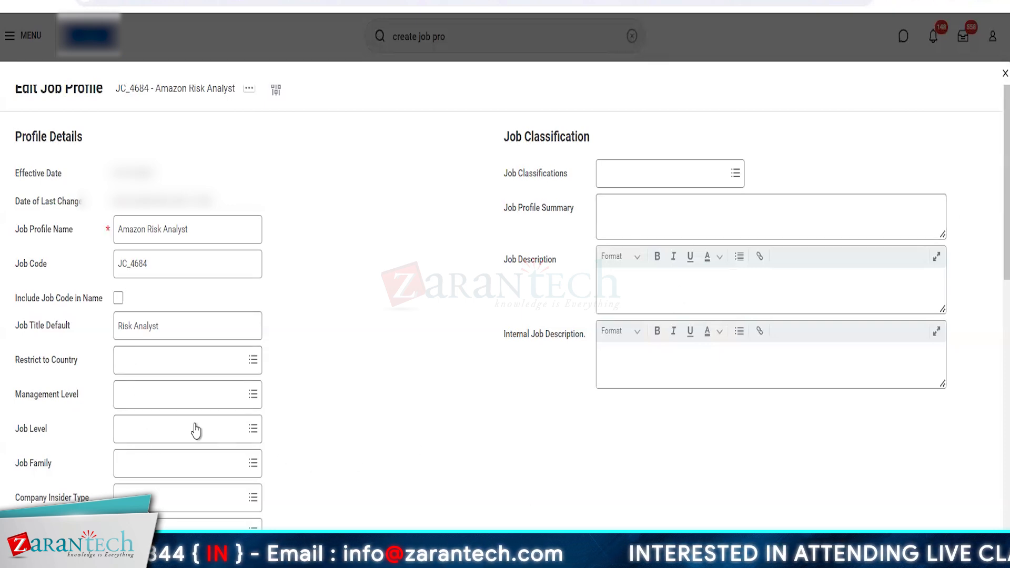
left_click(170, 405)
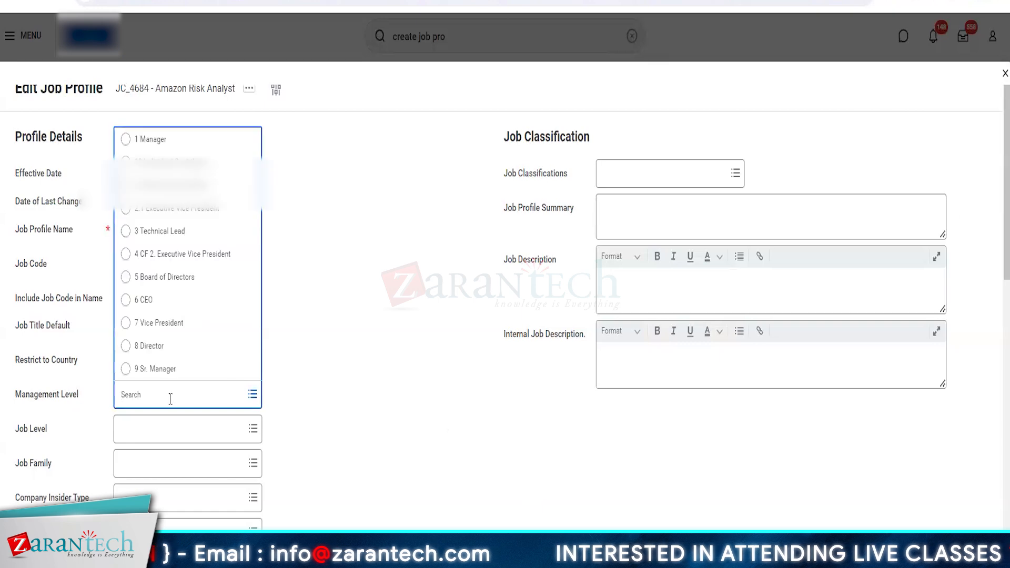
left_click(408, 469)
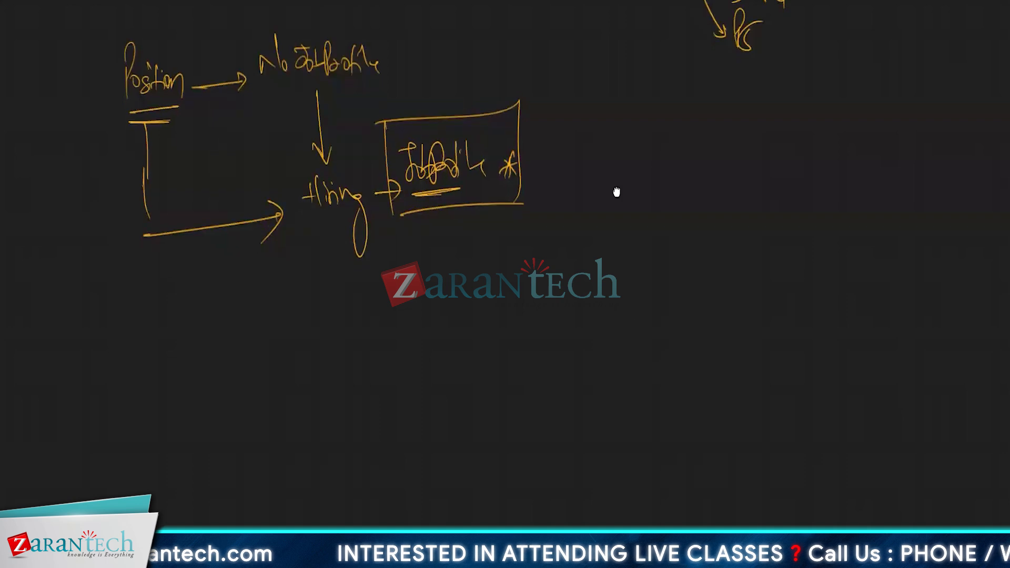
Switch to the whiteboard and handwrite a list in a blank area: Leadership, Managers, Individual Contributors, Support
scroll(610, 185, "down", 3)
scroll(563, 276, "down", 2)
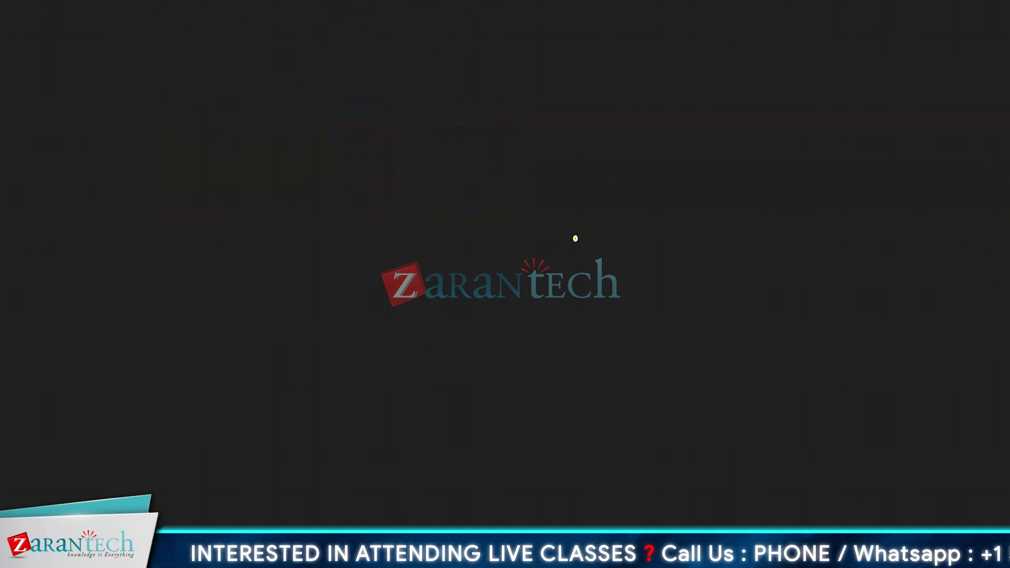
mouse_move(228, 50)
left_mouse_down()
mouse_move(226, 86)
mouse_move(266, 71)
mouse_move(288, 85)
left_mouse_up()
mouse_move(288, 50)
left_mouse_down()
mouse_move(299, 84)
mouse_move(310, 77)
left_mouse_up()
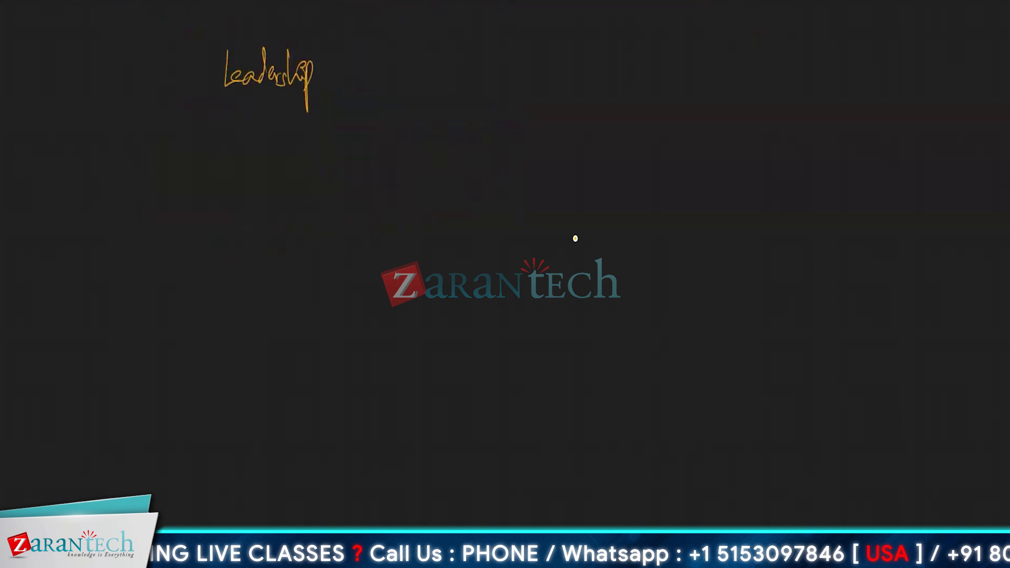
mouse_move(228, 137)
left_mouse_down()
mouse_move(230, 114)
mouse_move(241, 113)
mouse_move(246, 135)
mouse_move(273, 132)
mouse_move(279, 166)
mouse_move(292, 131)
mouse_move(306, 145)
left_mouse_up()
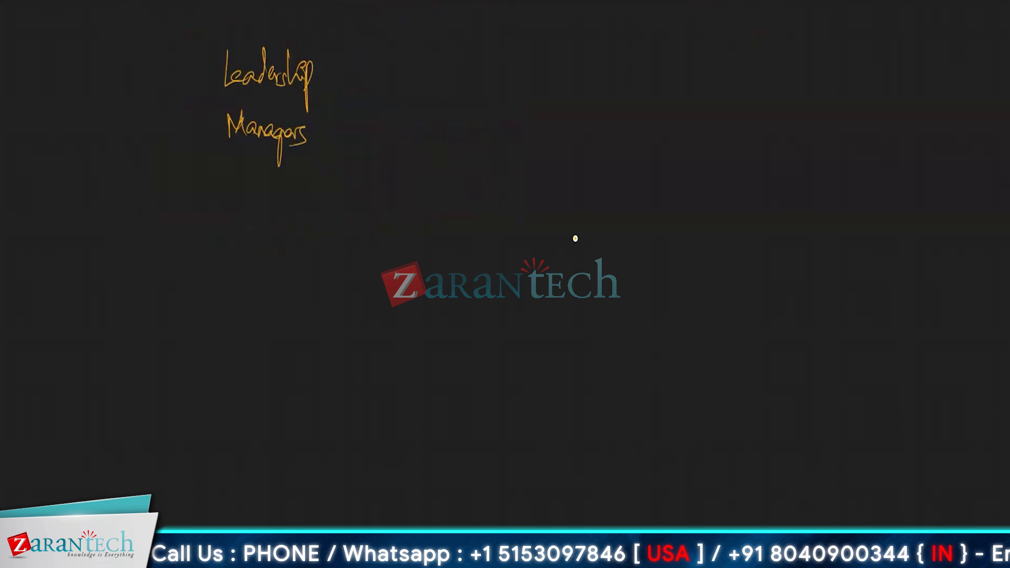
mouse_move(233, 173)
left_mouse_down()
mouse_move(234, 194)
mouse_move(260, 173)
mouse_move(266, 196)
mouse_move(284, 174)
mouse_move(287, 196)
mouse_move(418, 184)
mouse_move(395, 188)
left_mouse_up()
left_click_drag(392, 167, 403, 162)
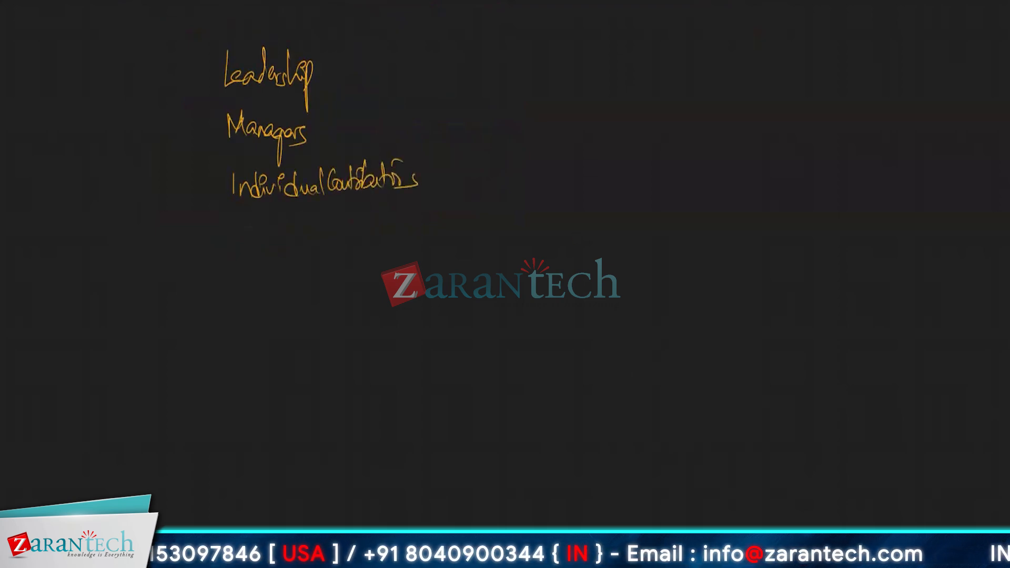
mouse_move(244, 223)
left_mouse_down()
mouse_move(227, 243)
mouse_move(253, 244)
mouse_move(260, 267)
left_mouse_up()
mouse_move(259, 238)
left_mouse_down()
mouse_move(270, 260)
mouse_move(278, 247)
left_mouse_up()
left_click_drag(279, 238, 291, 244)
left_click_drag(298, 216, 296, 243)
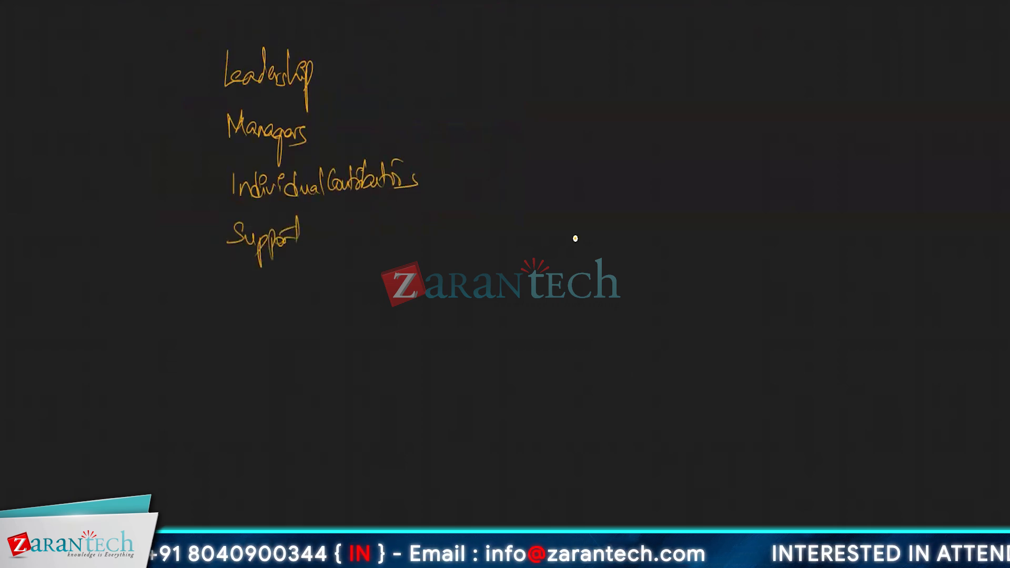
Draw an opening brace before the list and label it Basic Management Levels, underlining the last word
mouse_move(198, 48)
left_mouse_down()
mouse_move(170, 101)
mouse_move(190, 317)
left_mouse_up()
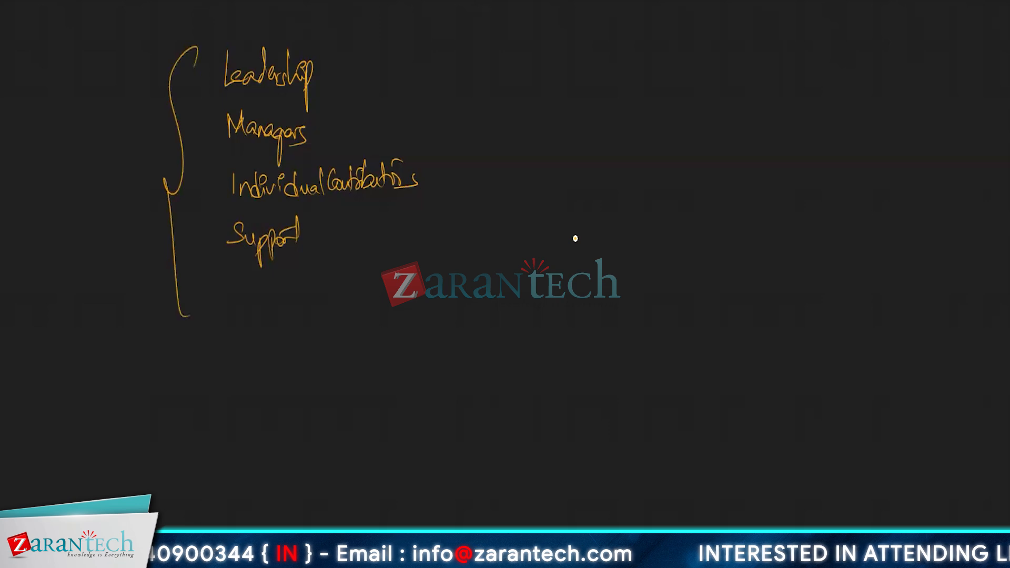
mouse_move(77, 95)
left_mouse_down()
mouse_move(75, 132)
mouse_move(112, 131)
mouse_move(130, 112)
mouse_move(134, 129)
left_mouse_up()
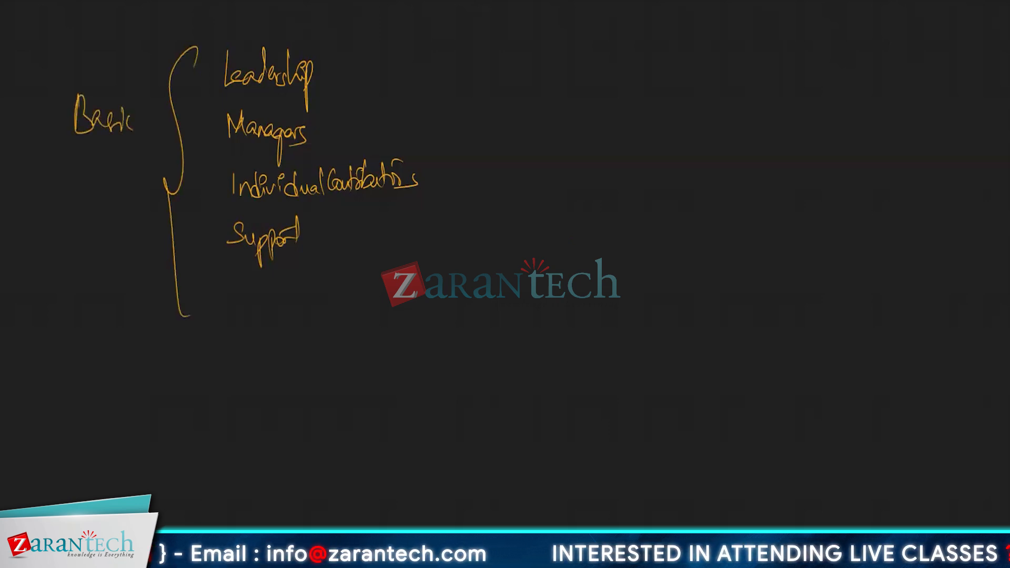
mouse_move(70, 154)
left_mouse_down()
mouse_move(74, 178)
mouse_move(87, 150)
mouse_move(103, 171)
mouse_move(118, 168)
mouse_move(119, 212)
left_mouse_up()
mouse_move(130, 174)
left_mouse_down()
mouse_move(147, 141)
mouse_move(143, 153)
left_mouse_up()
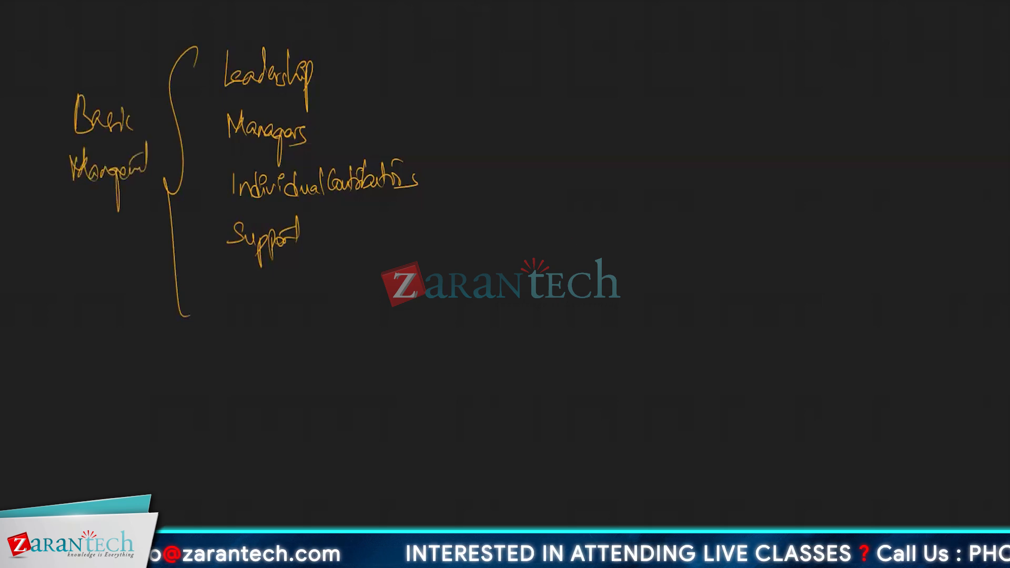
mouse_move(80, 202)
left_mouse_down()
mouse_move(92, 231)
mouse_move(116, 206)
mouse_move(131, 232)
left_mouse_up()
left_click_drag(86, 254, 135, 233)
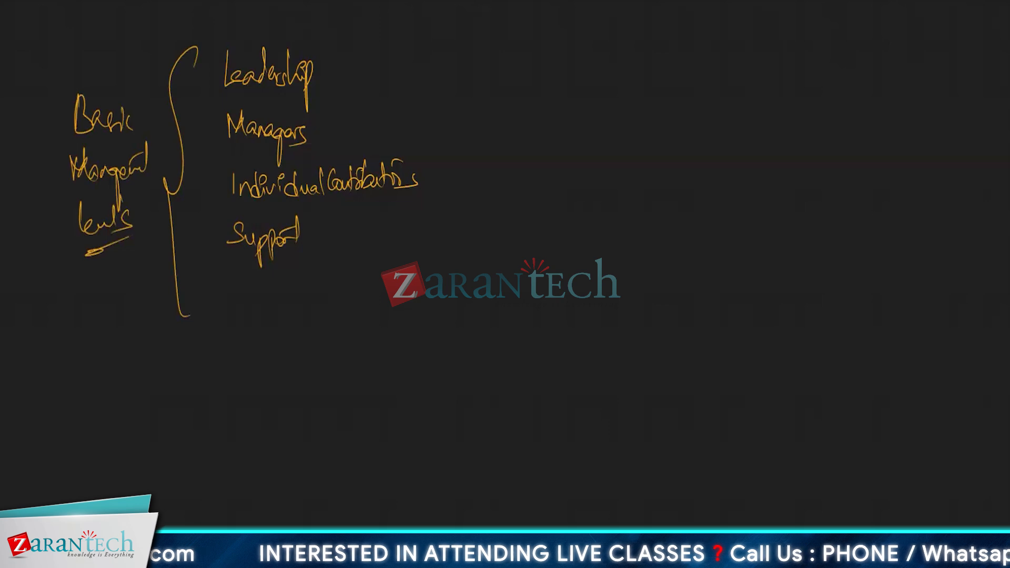
Draw a closing brace after the list and add a check mark beside each of the four management levels
mouse_move(412, 8)
left_mouse_down()
mouse_move(421, 113)
mouse_move(397, 258)
left_mouse_up()
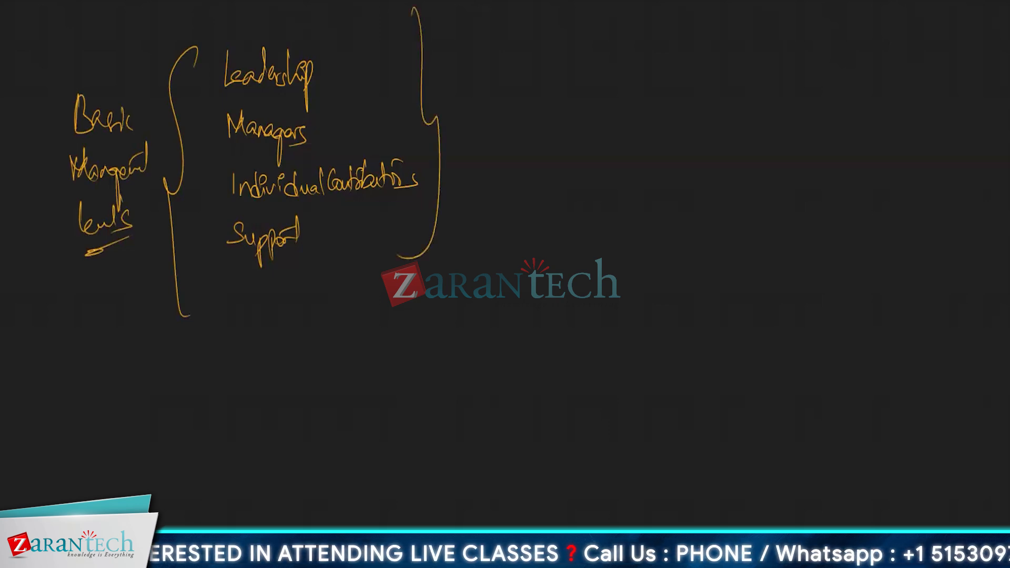
left_click_drag(328, 74, 354, 56)
left_click_drag(337, 132, 359, 111)
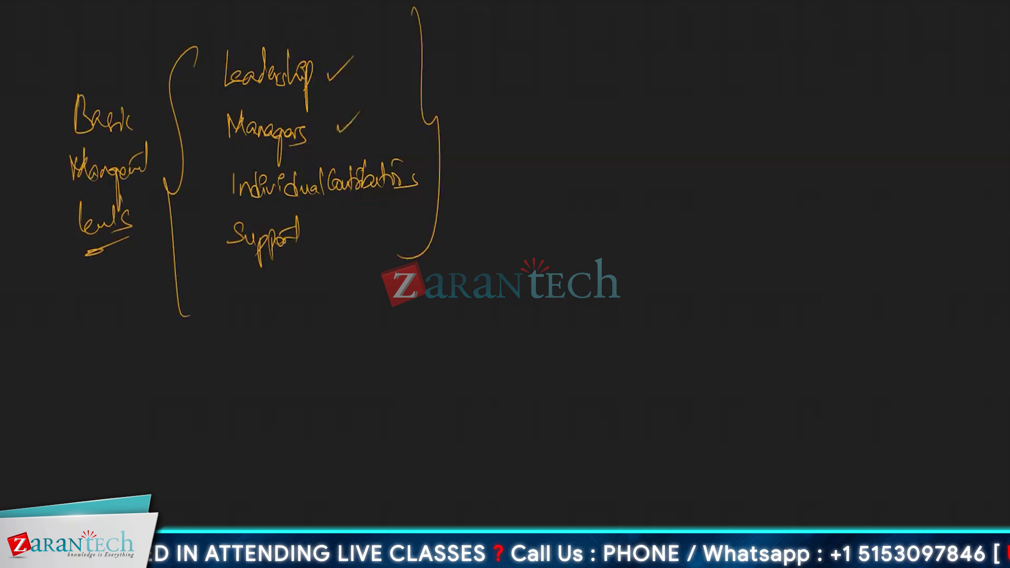
mouse_move(202, 187)
left_mouse_down()
mouse_move(206, 194)
mouse_move(226, 168)
left_mouse_up()
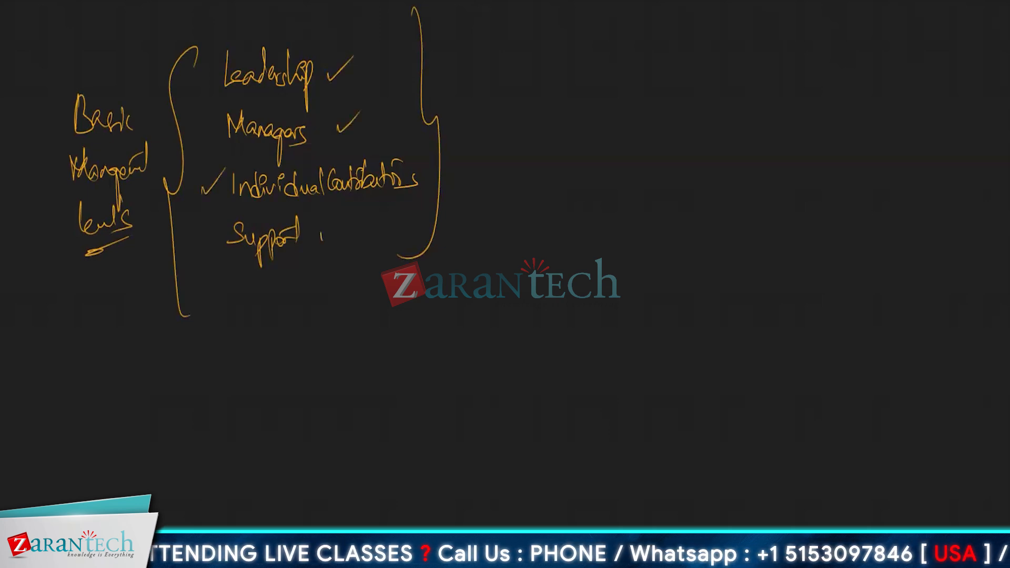
left_click_drag(321, 238, 341, 215)
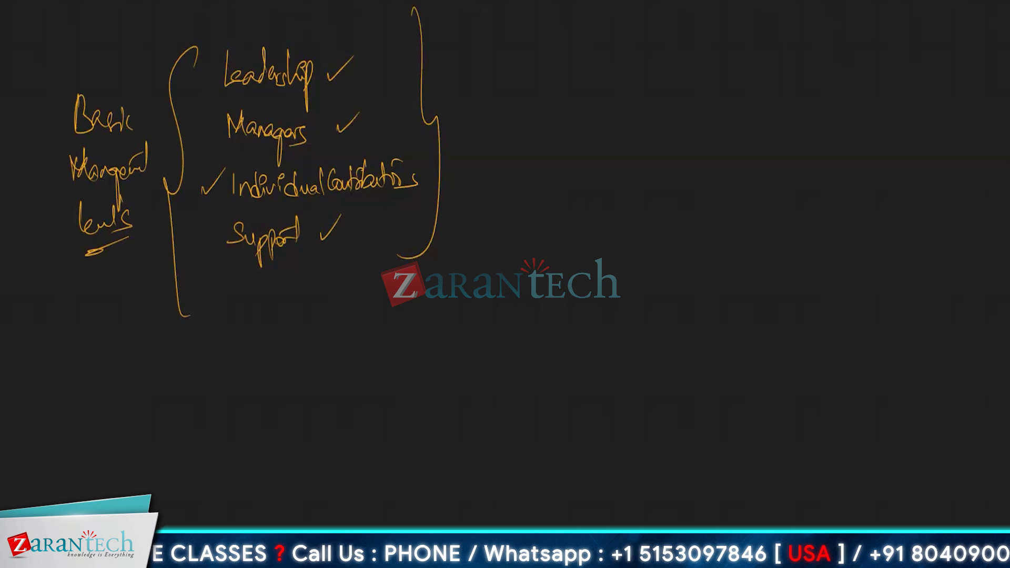
Underline Leadership and start a column of example roles beyond the closing brace, beginning with CEO
left_click_drag(235, 97, 293, 97)
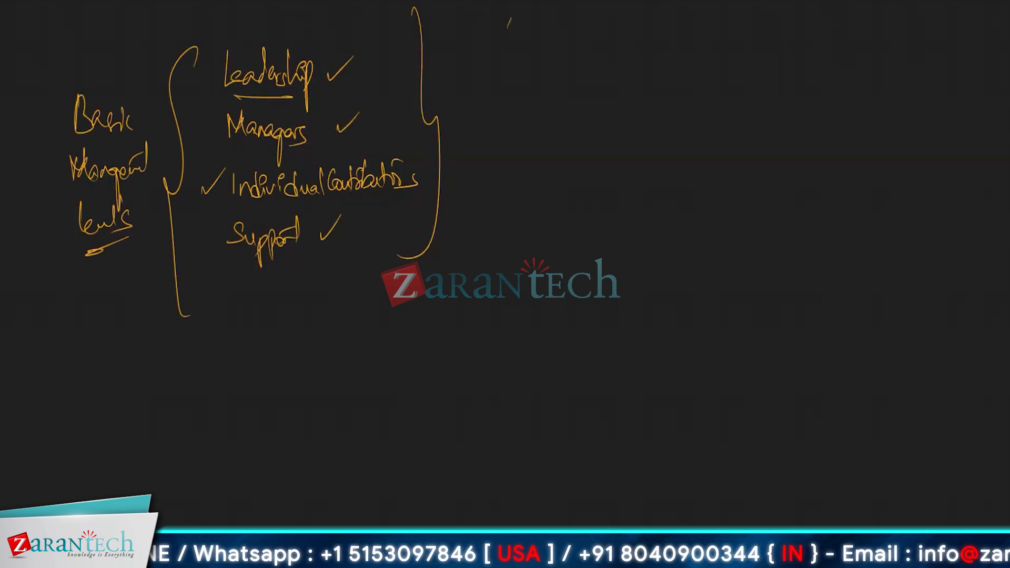
left_click_drag(508, 28, 516, 42)
left_click_drag(514, 43, 533, 25)
left_click_drag(508, 60, 513, 76)
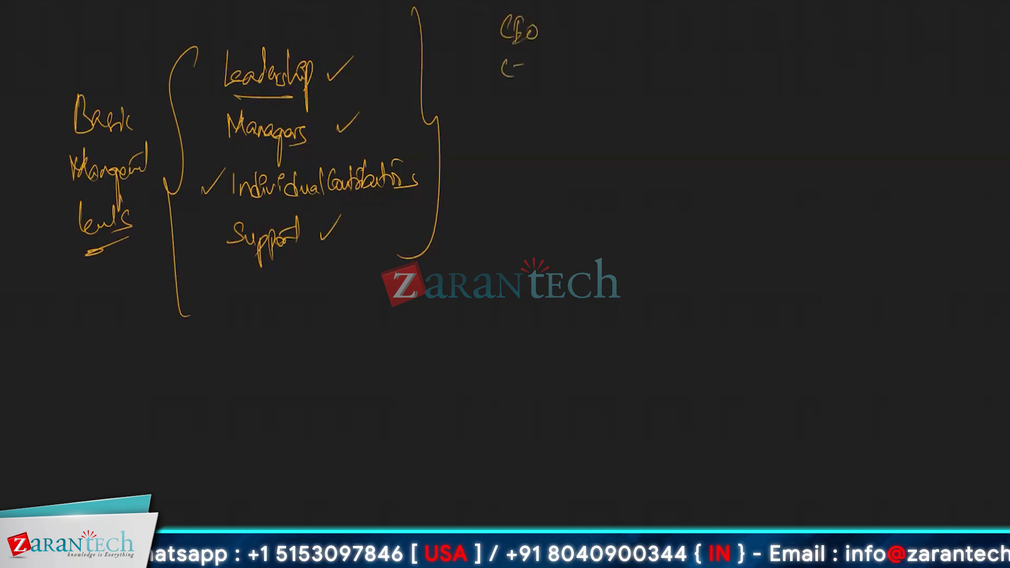
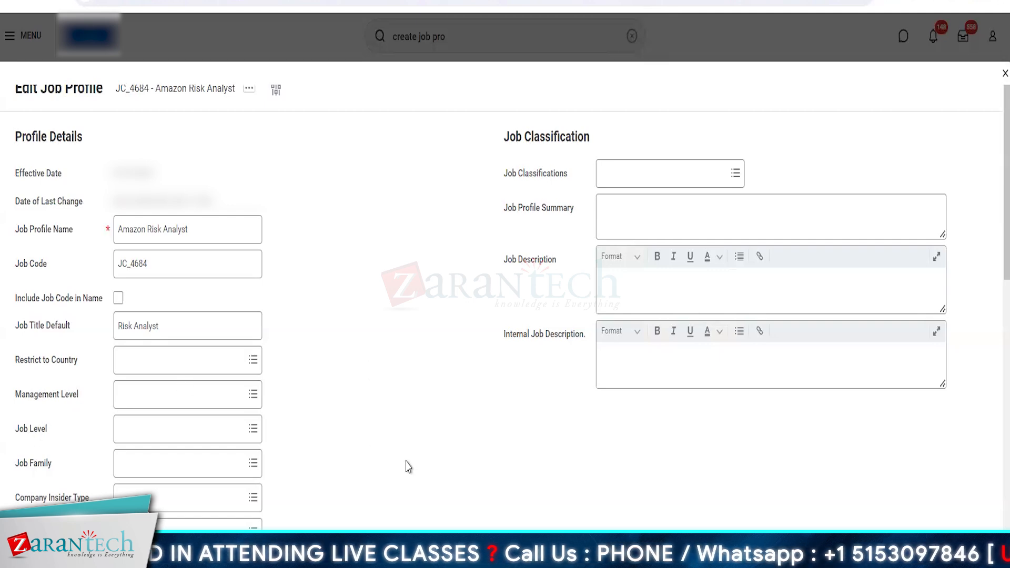
Check the Job Levels category for the profile's Job Level field, and view the Create Job Level Hierarchy form without creating one
scroll(408, 466, "down", 15)
scroll(218, 376, "up", 12)
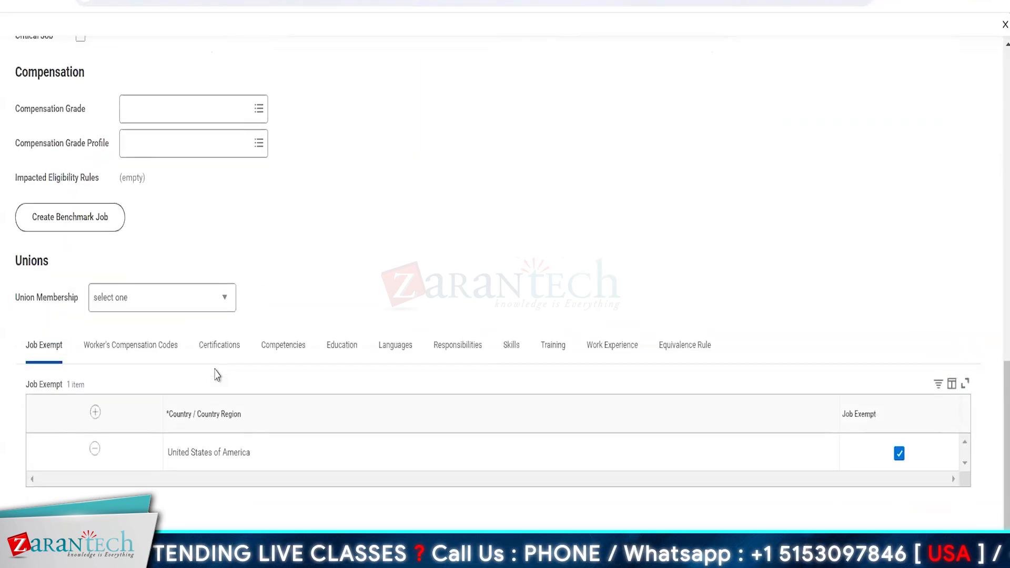
scroll(218, 375, "up", 1)
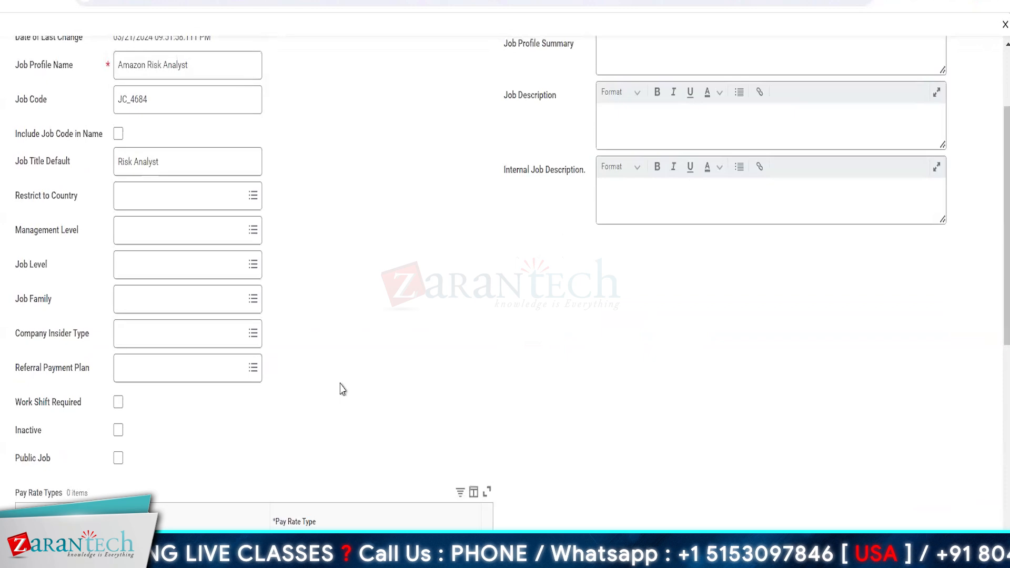
scroll(341, 389, "up", 2)
scroll(439, 380, "up", 1)
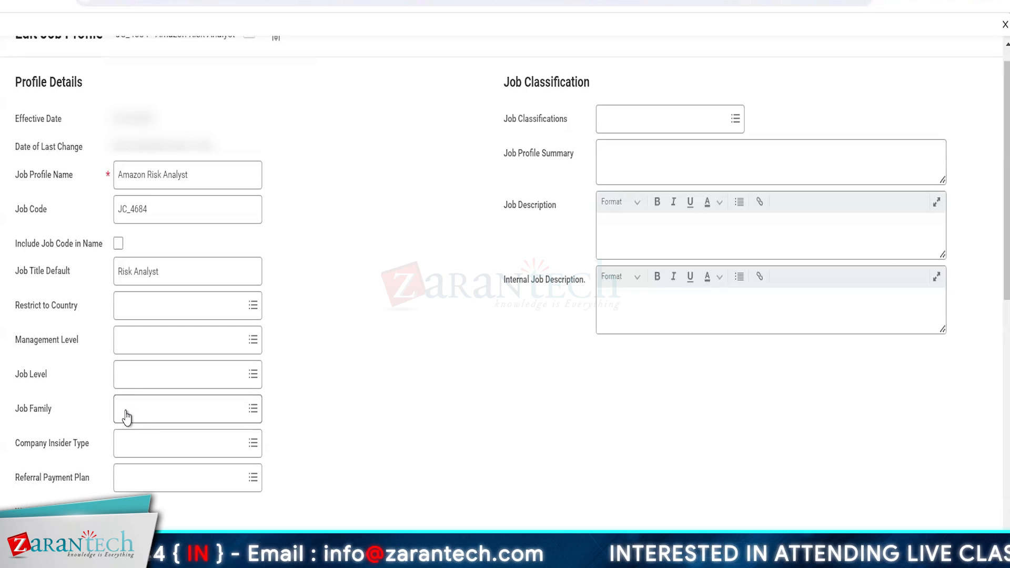
left_click(158, 380)
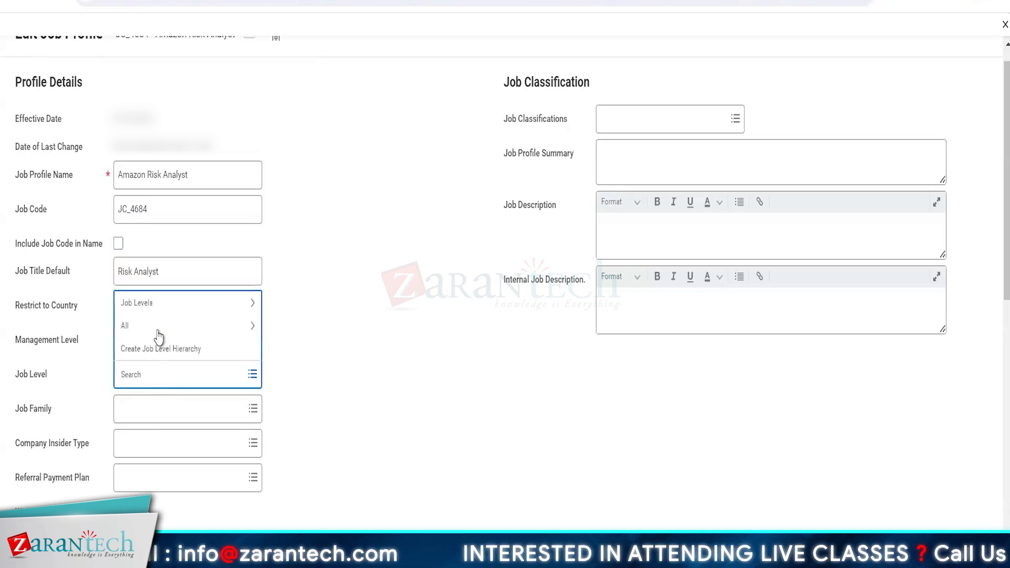
left_click(147, 304)
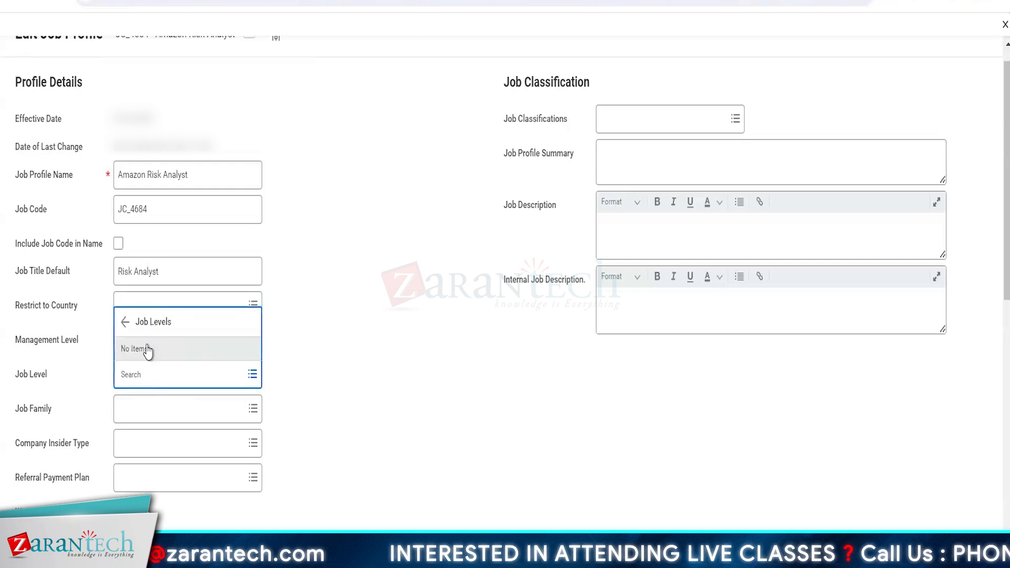
left_click(126, 322)
left_click(153, 348)
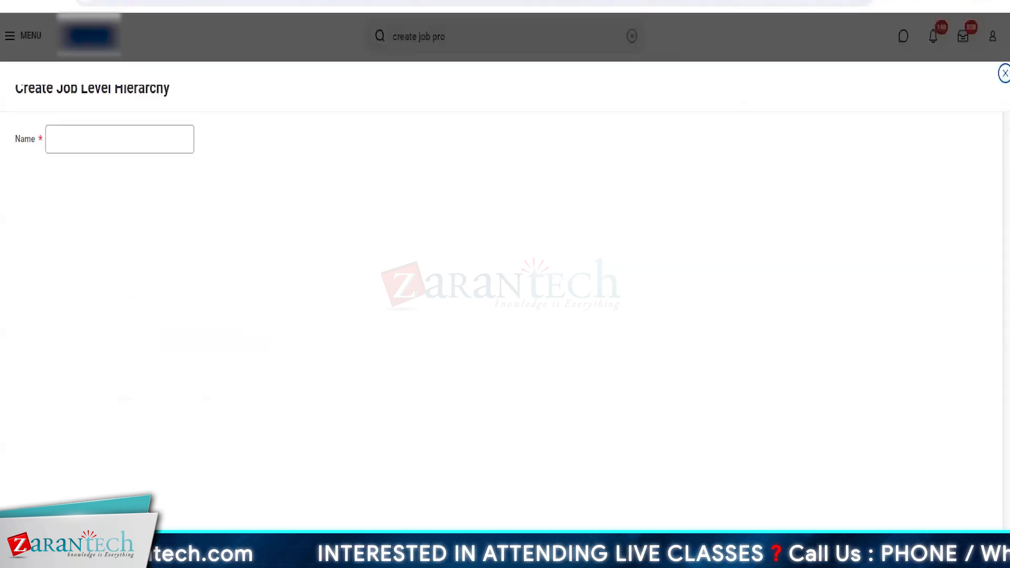
left_click(117, 542)
Browse all available job levels for the Job Level field and close the list without selecting one
left_click(155, 436)
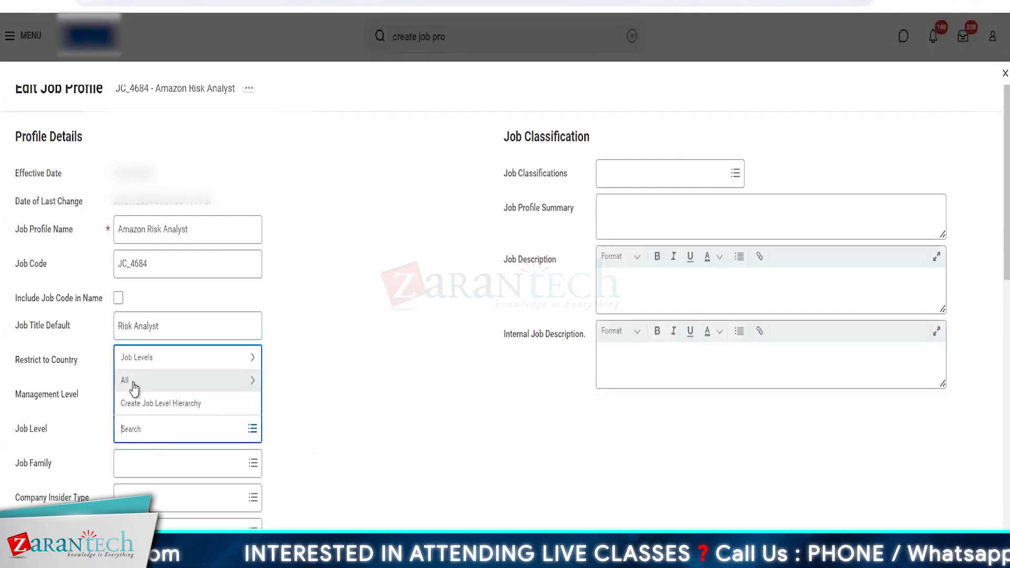
left_click(131, 383)
scroll(193, 335, "down", 3)
scroll(193, 336, "down", 10)
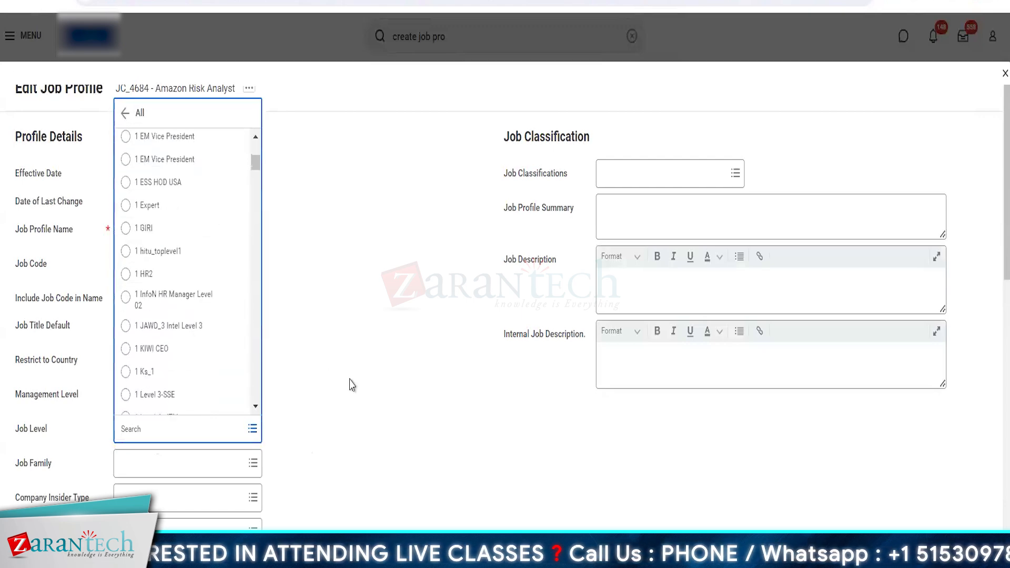
left_click(351, 386)
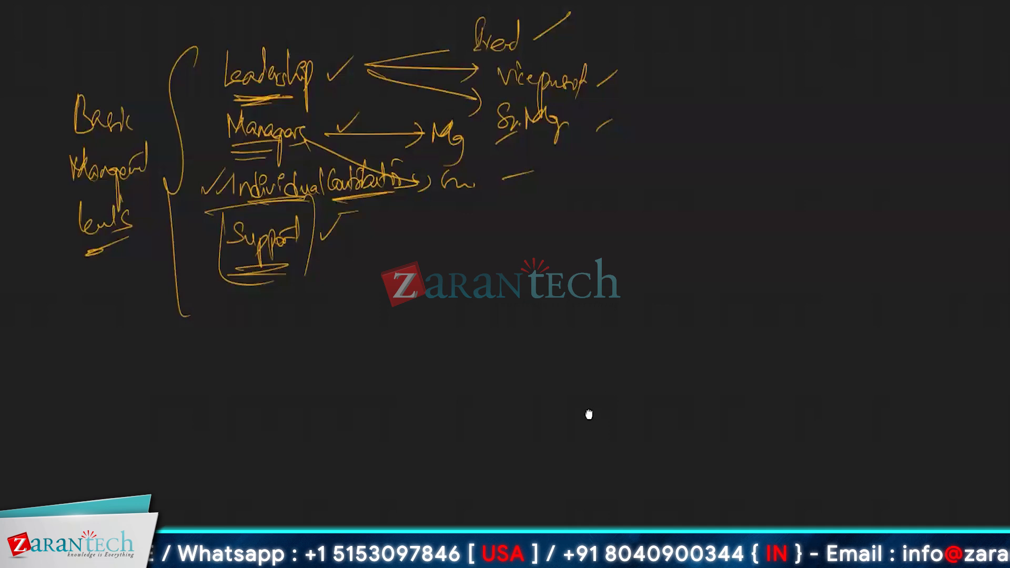
Switch to the whiteboard and bring up a blank area below the Basic Management Levels notes
scroll(673, 147, "down", 6)
scroll(608, 144, "down", 2)
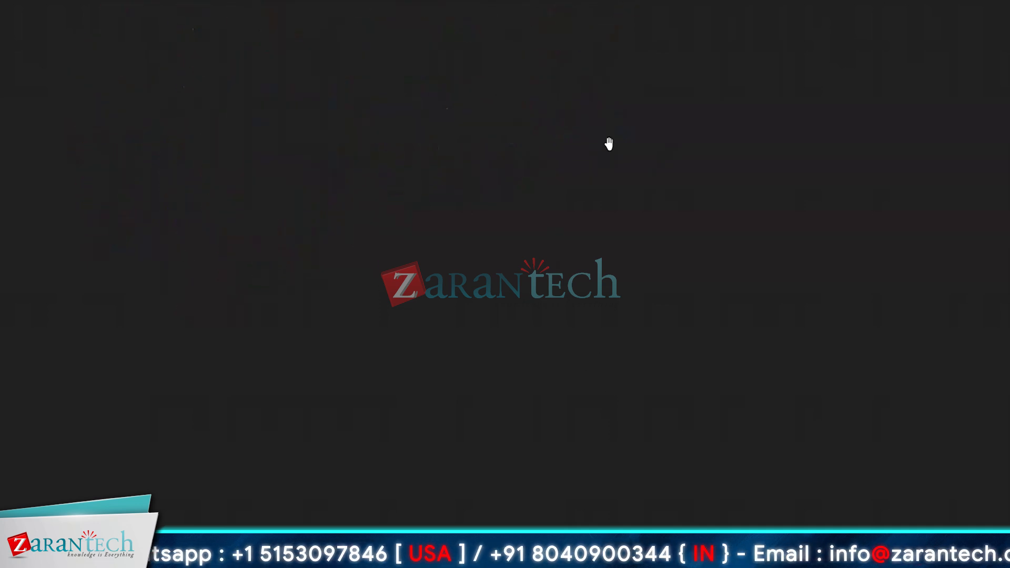
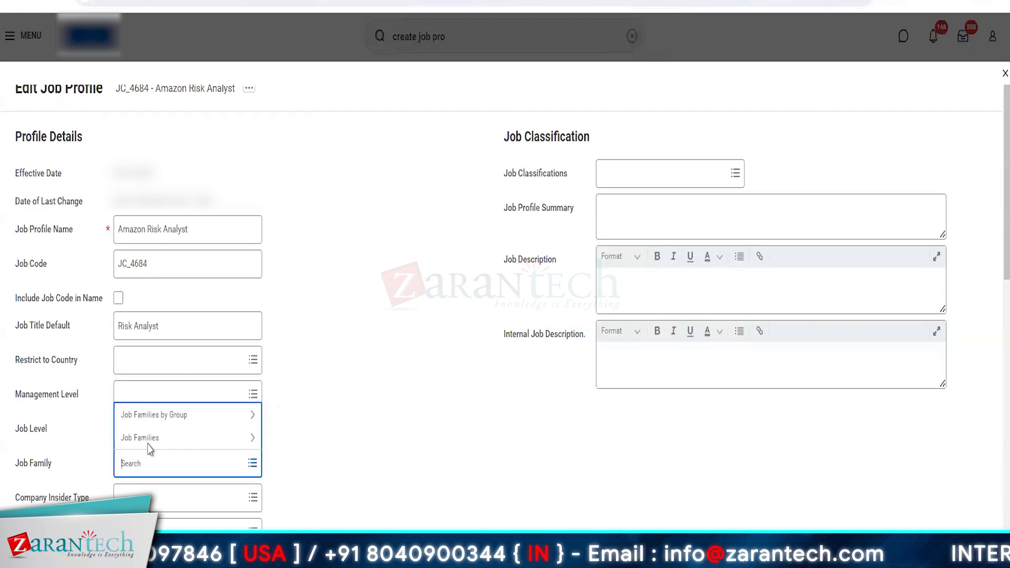
Look into the Job Families category for the Job Family field without selecting one, and duplicate the job profile's browser tab
left_click(145, 443)
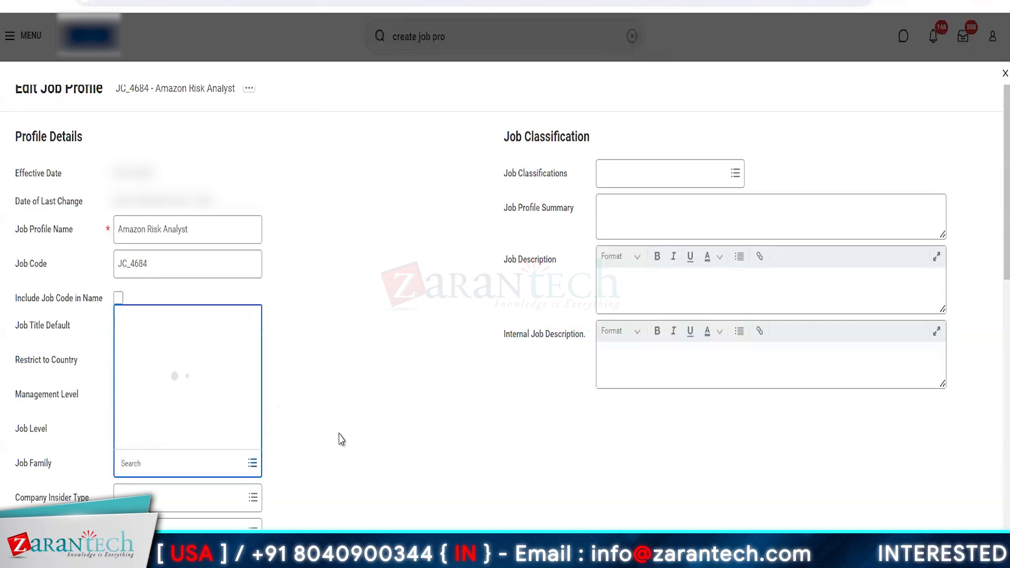
left_click(427, 402)
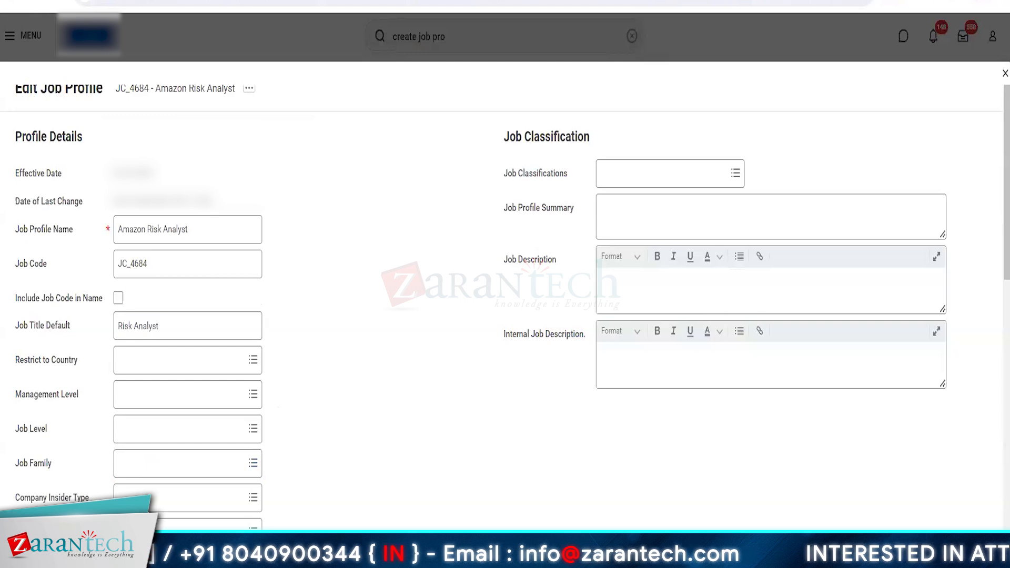
right_click(374, 1)
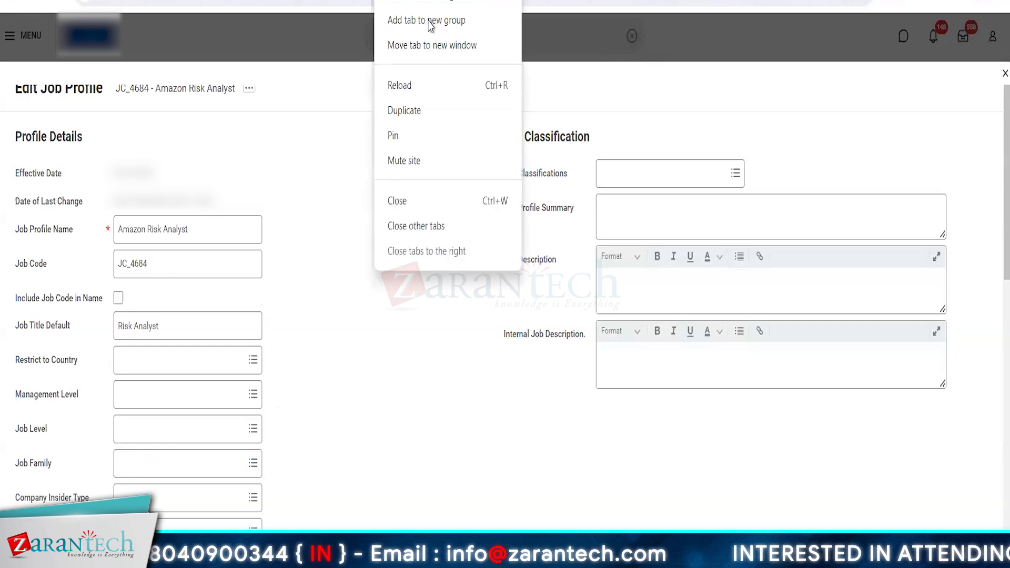
left_click(411, 108)
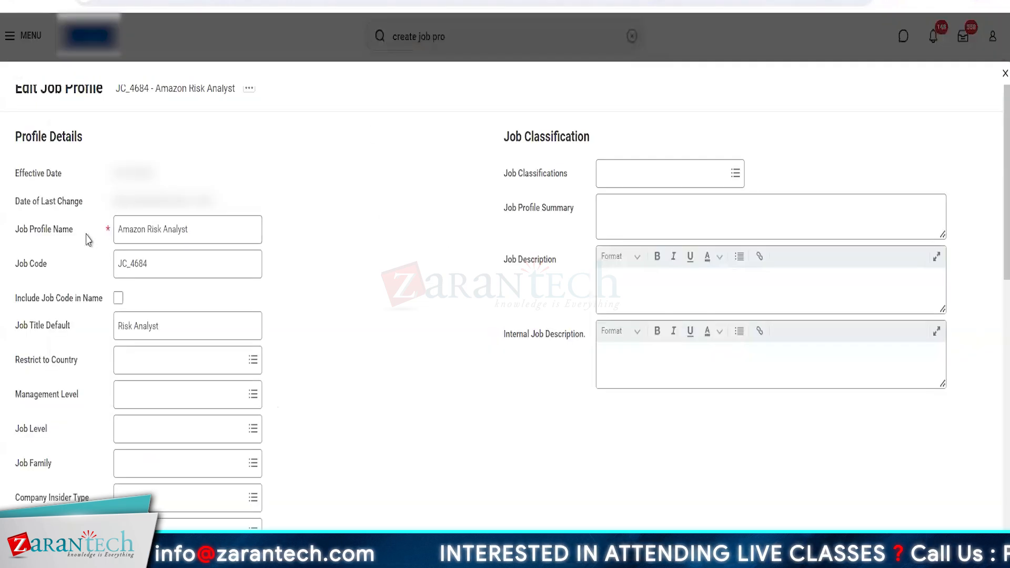
Change the Job Profile Name to Workday HCM Consultant
left_click(201, 229)
key("ctrl+a")
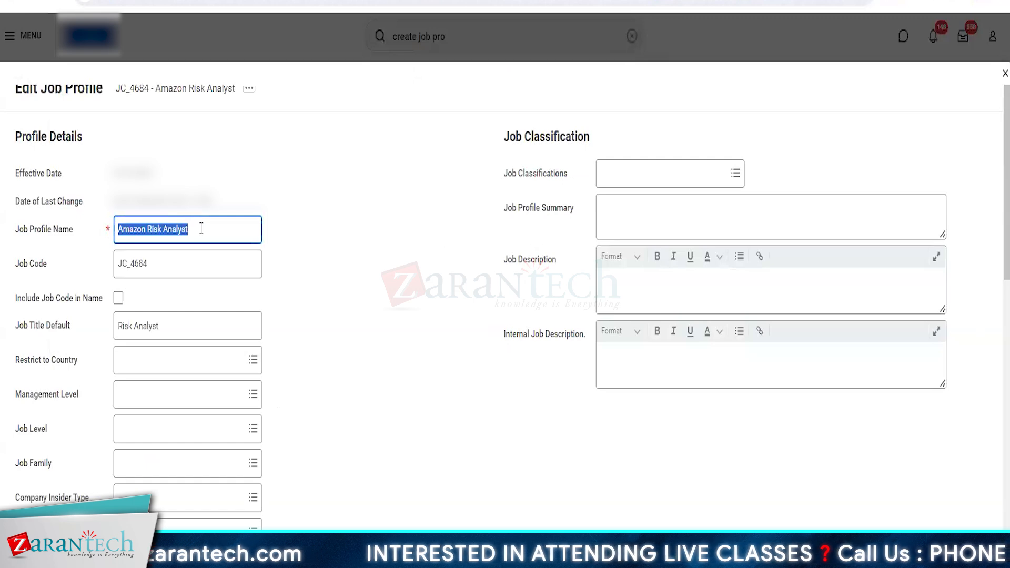
key("BackSpace")
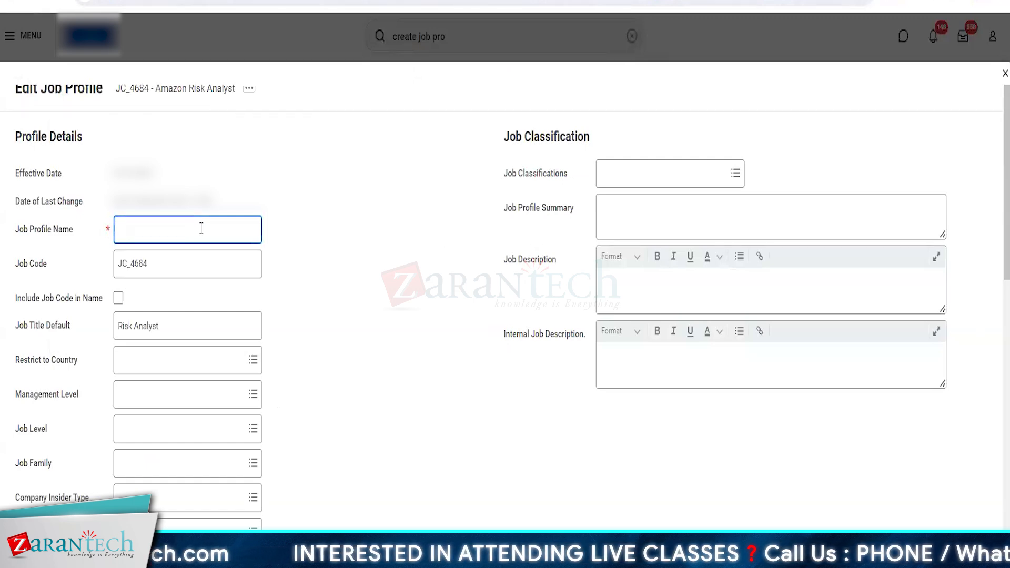
type("Wo")
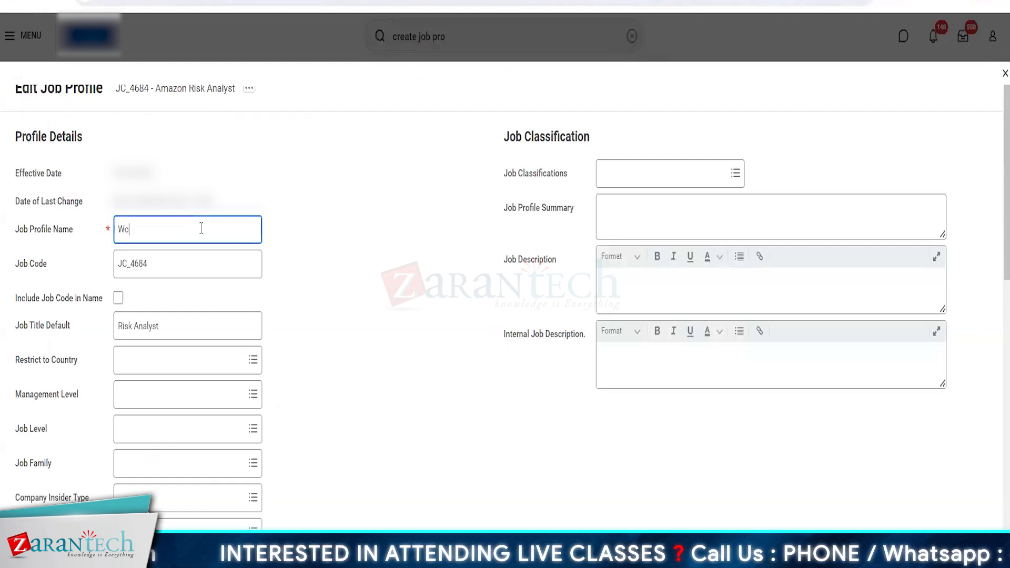
type("rkday HCM ")
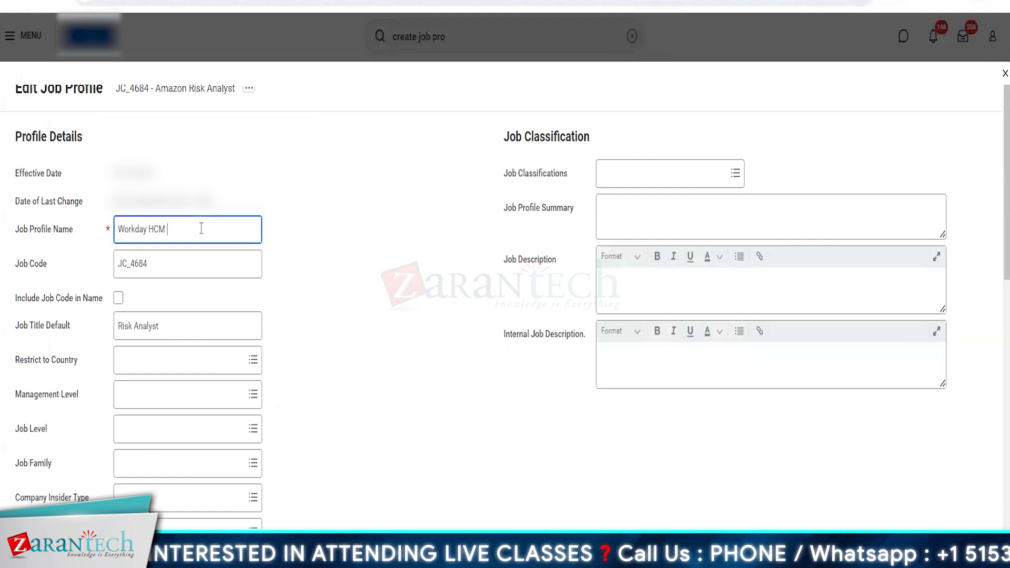
type("Con")
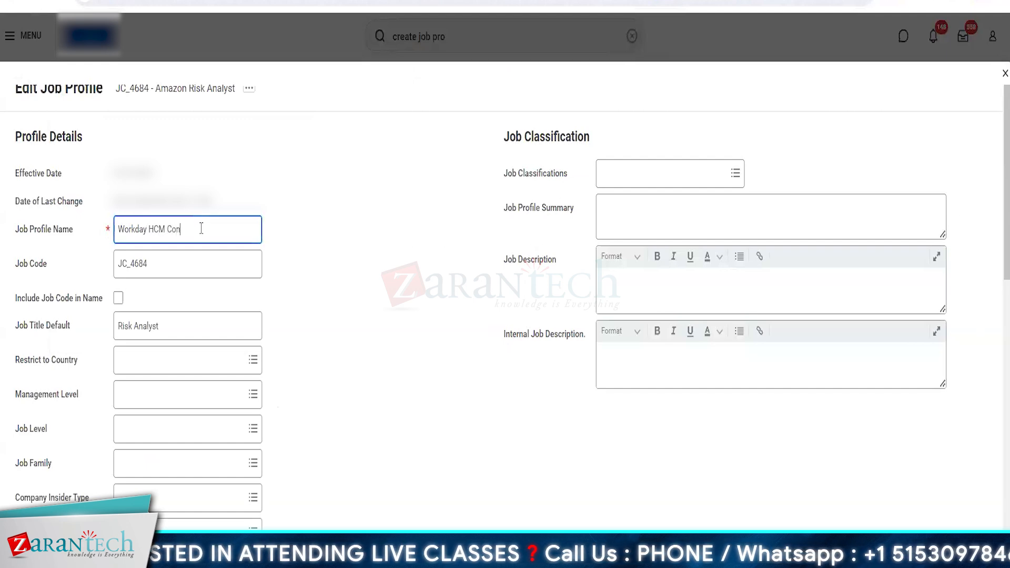
type("sultant")
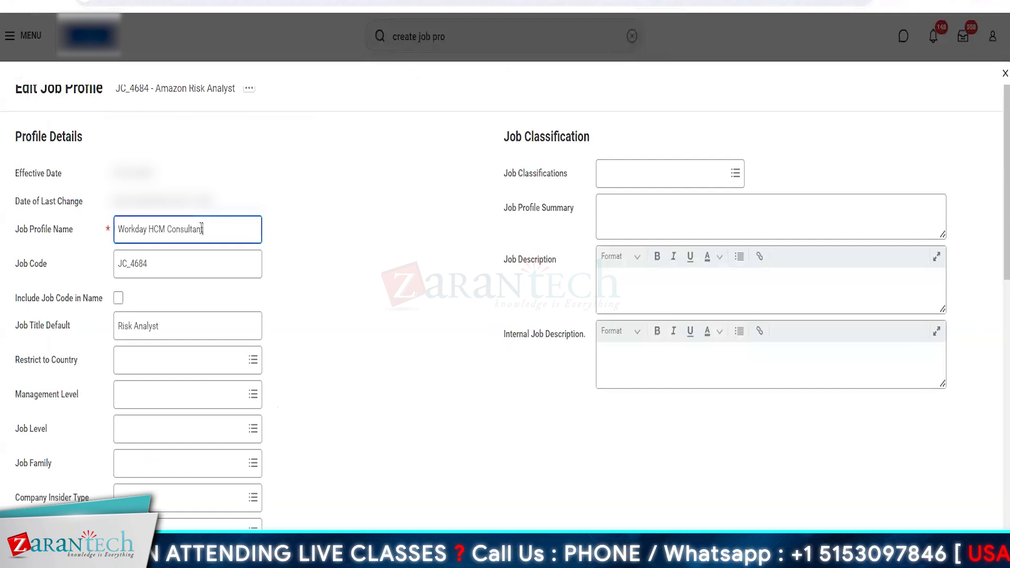
double_click(202, 229)
Set the profile's Job Title Default to HCM Consultant
triple_click(167, 327)
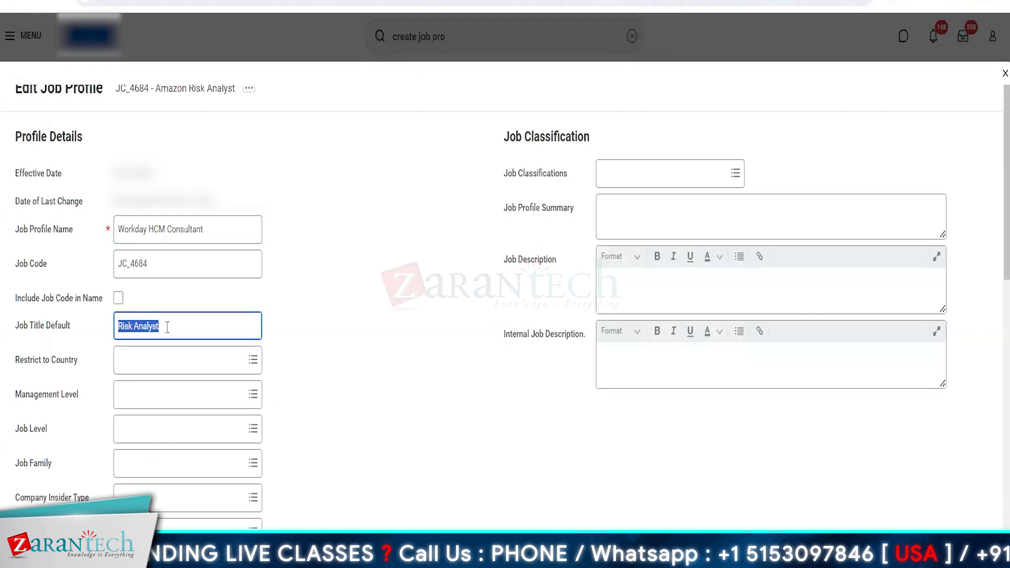
type("HCM Cons")
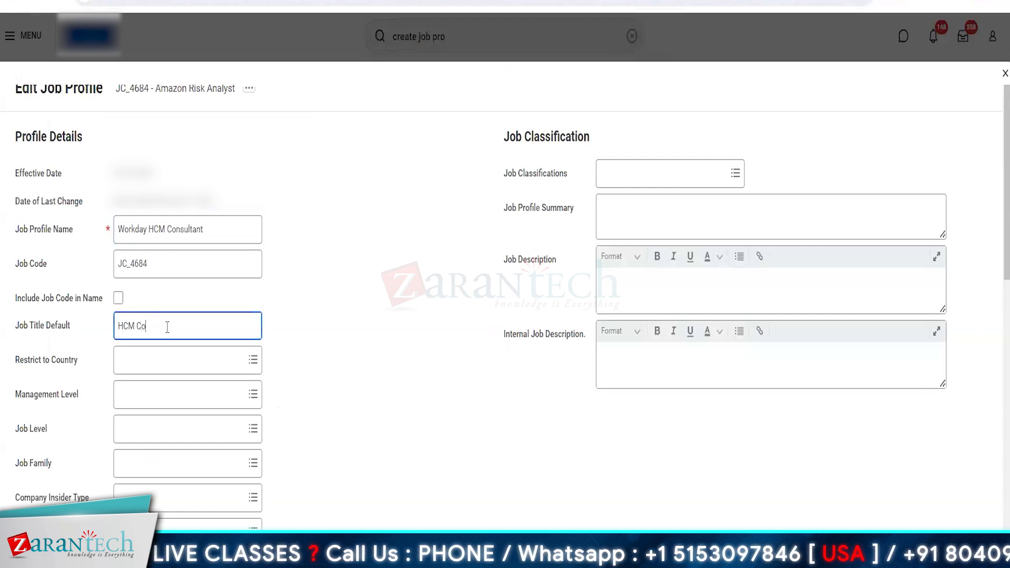
type("ultant")
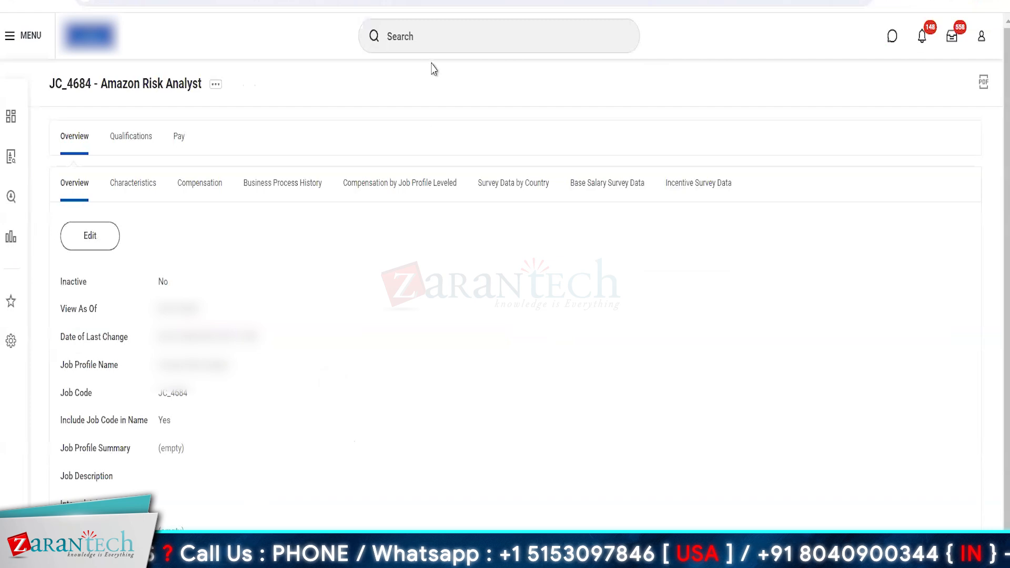
In the duplicated tab, find the Create Job Family task and create a job family named WD HCM Job Family
left_click(461, 34)
type("create ob fa")
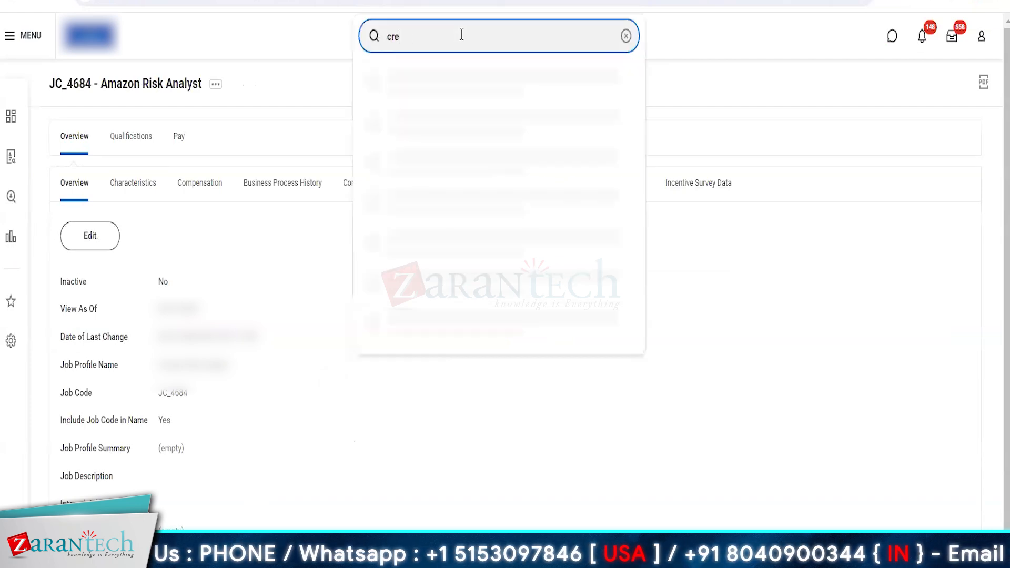
key("BackSpace")
key("BackSpace")
key("BackSpace")
key("BackSpace")
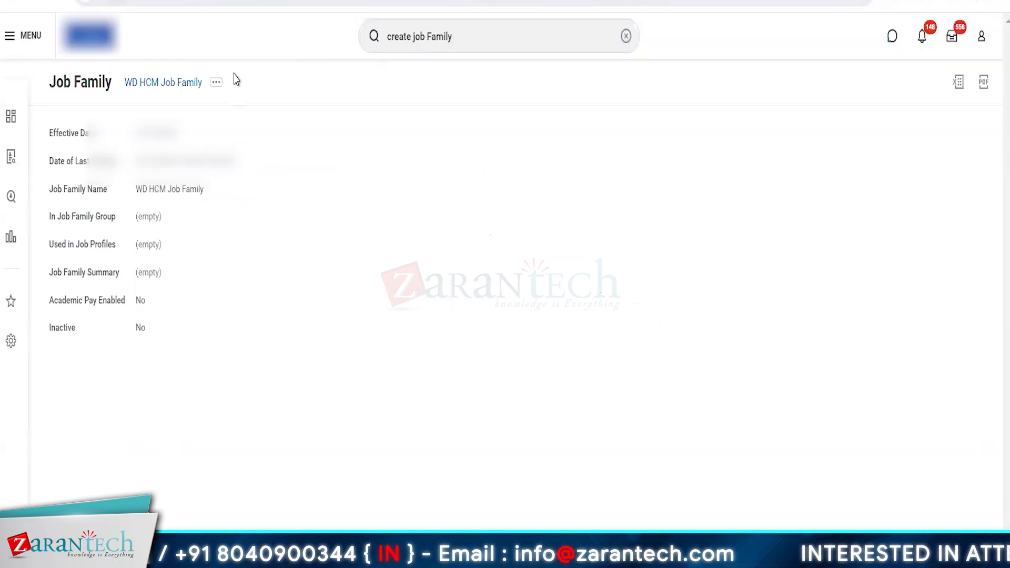
Create another job family named Payroll & Fin Job Family with the effective date 01/01/2023
left_click(455, 35)
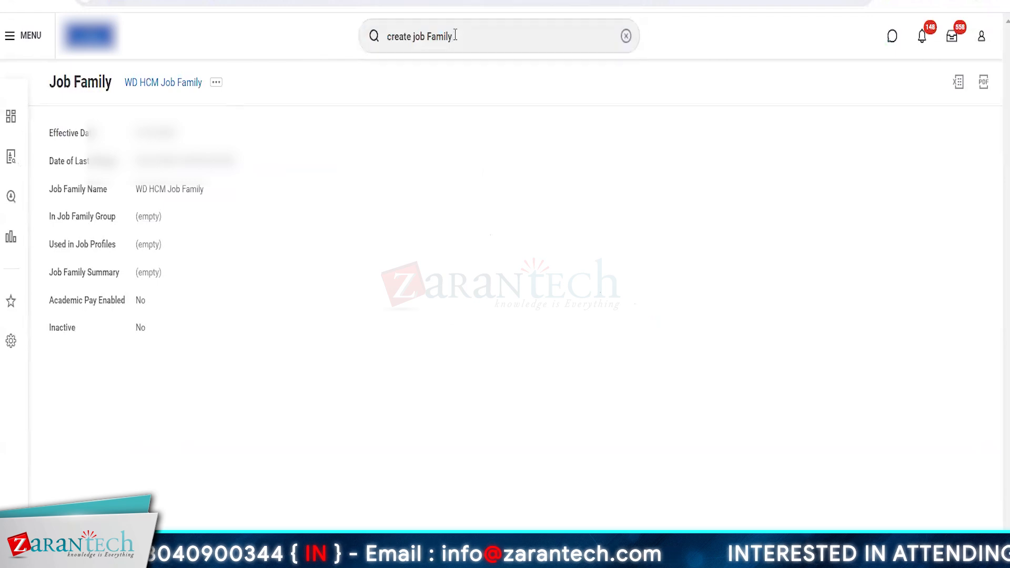
key("Return")
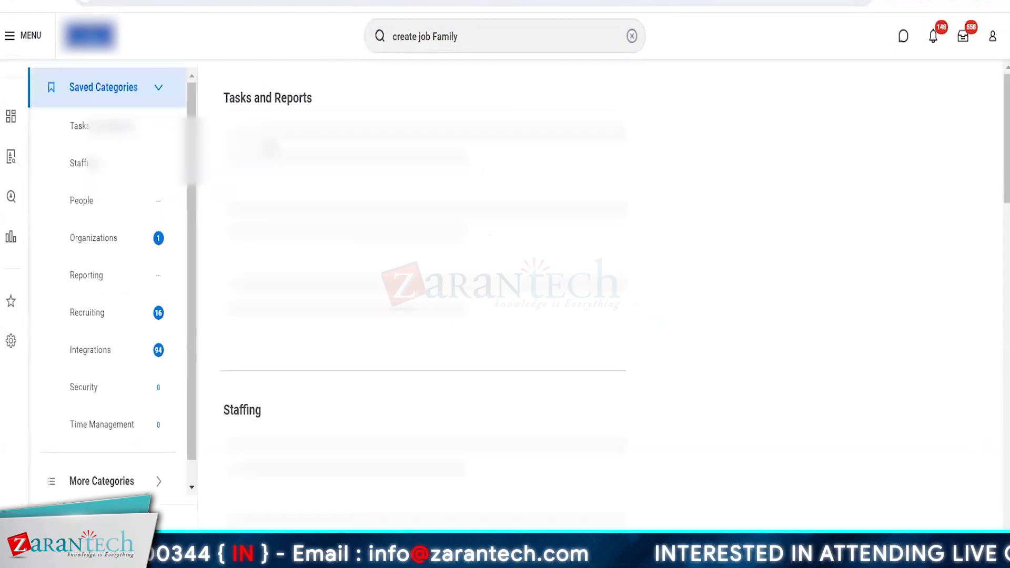
left_click(266, 133)
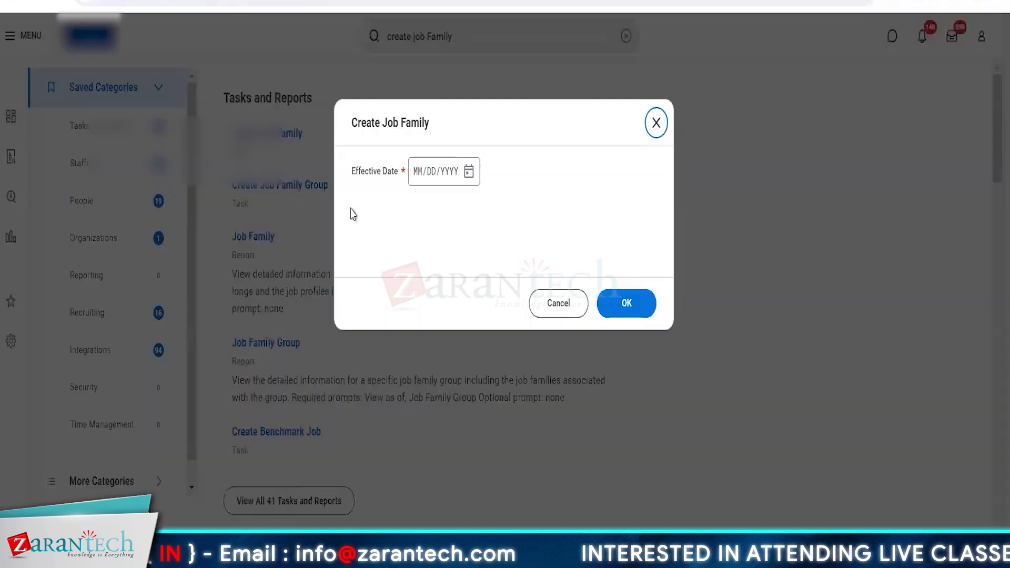
left_click(417, 175)
type("01012023")
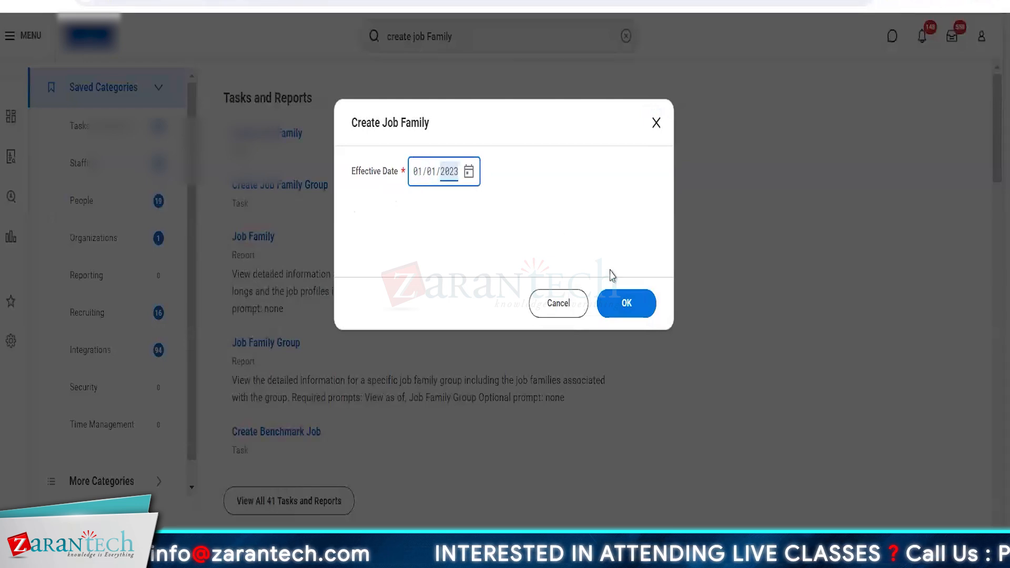
left_click(629, 303)
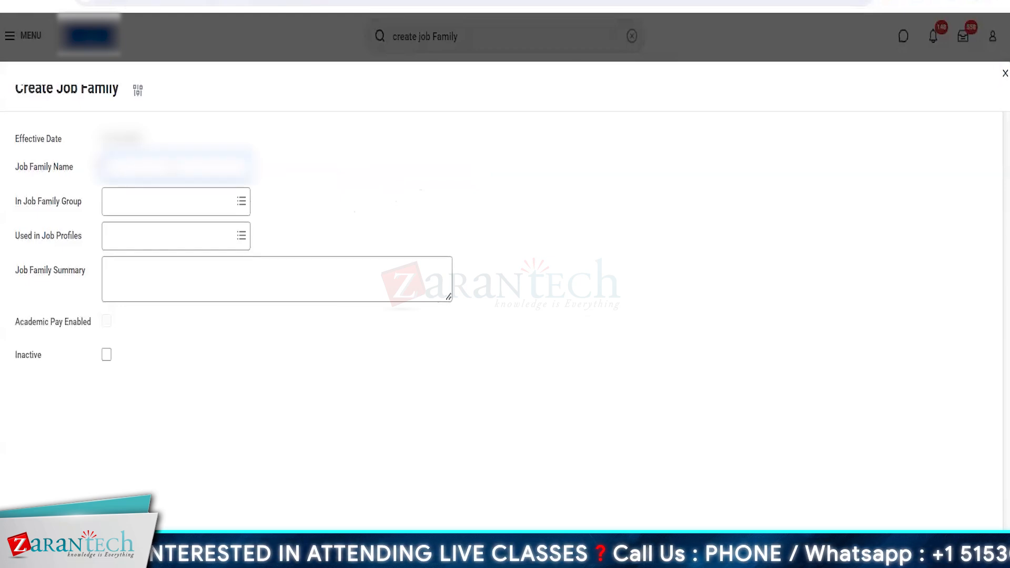
type("est")
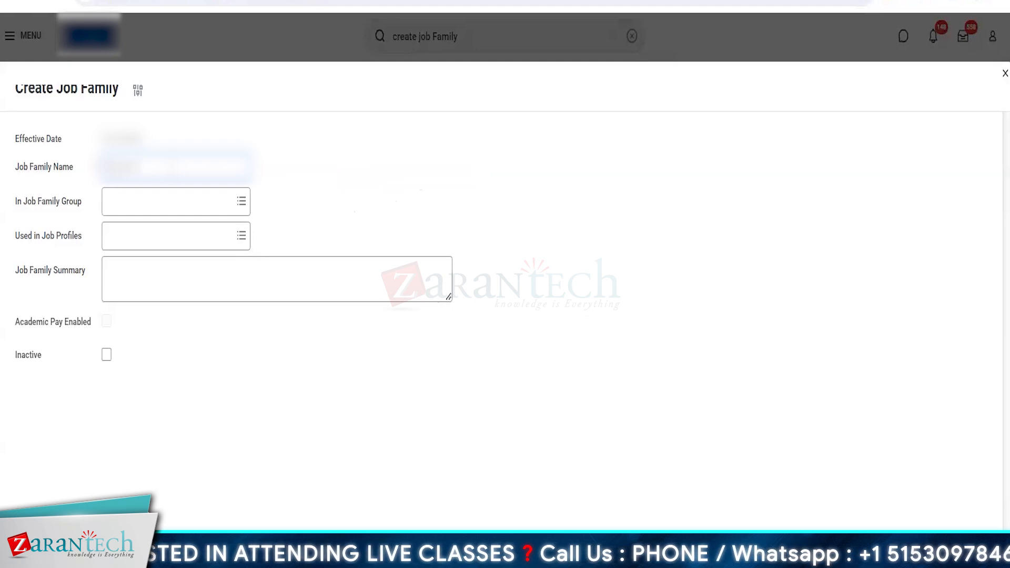
type("ily")
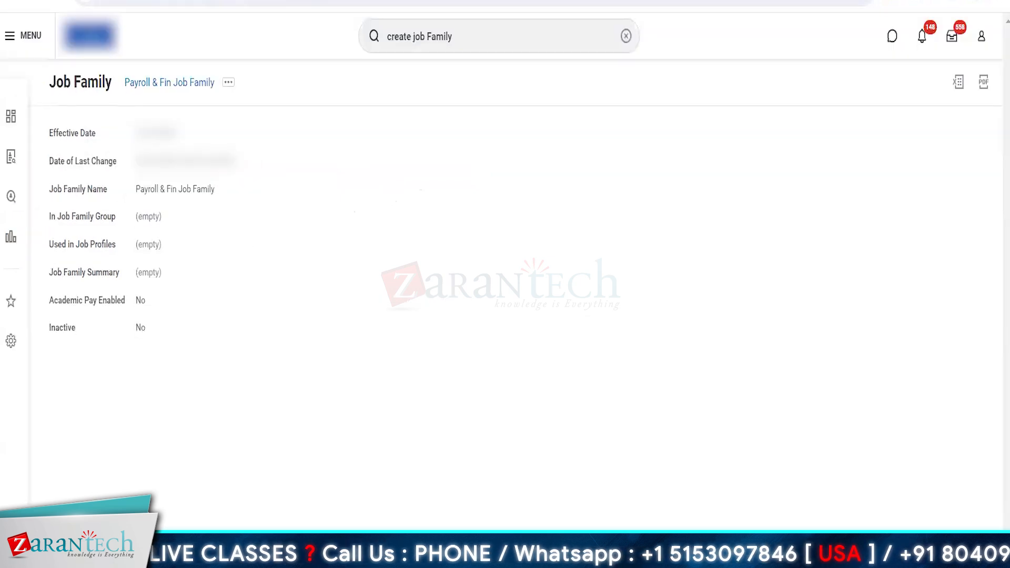
Start the Create Job Family Group task with a January 1 effective date and name the group Workday Job Family Group
left_click(494, 42)
type("g")
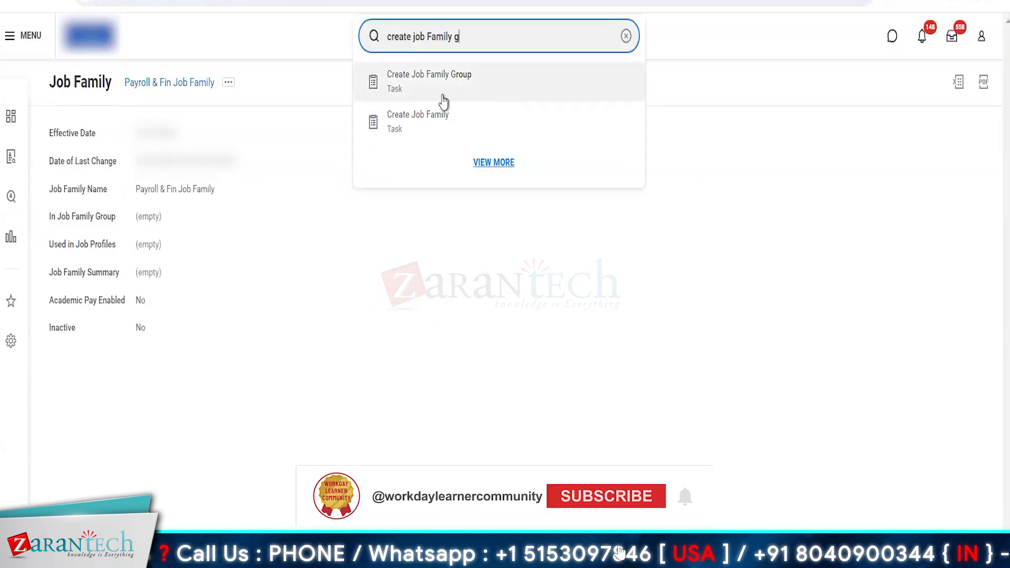
left_click(416, 88)
left_click(416, 172)
type("0101")
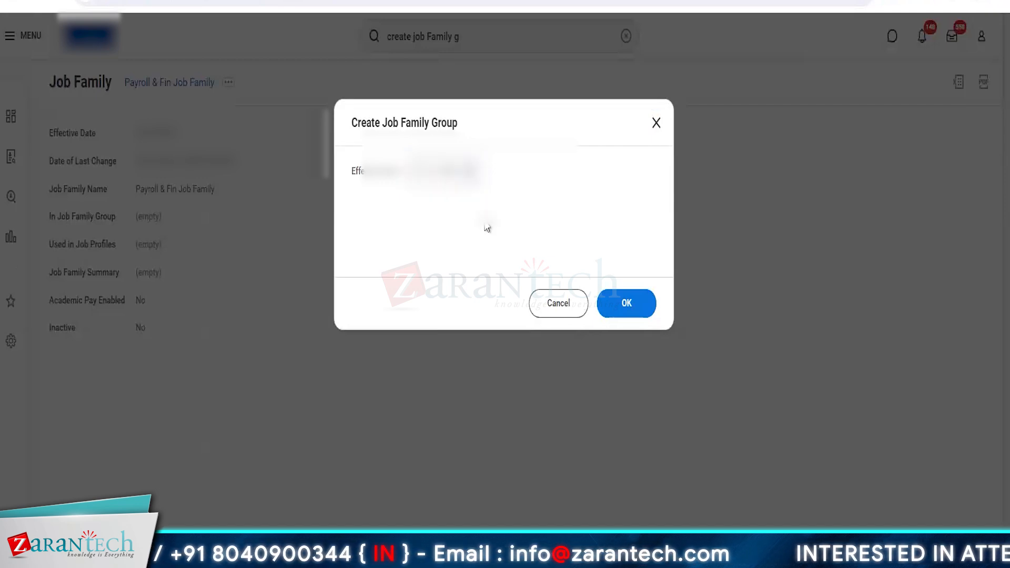
left_click(627, 303)
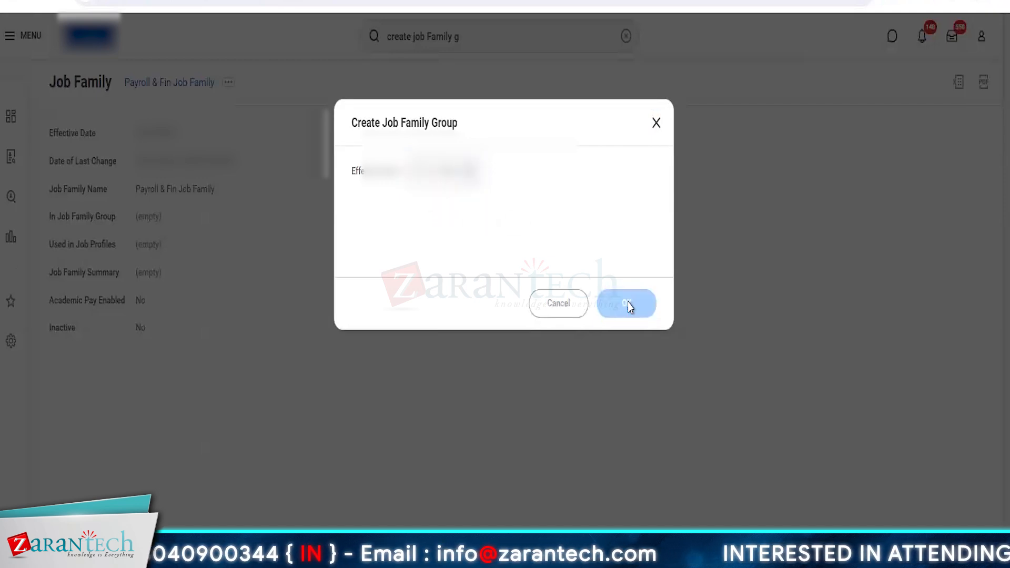
type("Global")
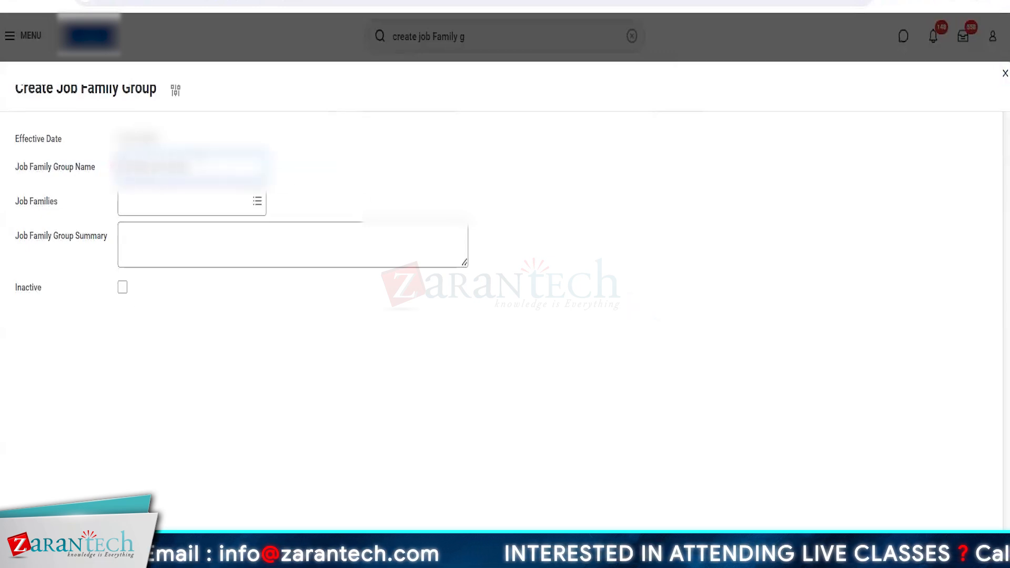
type("Gro")
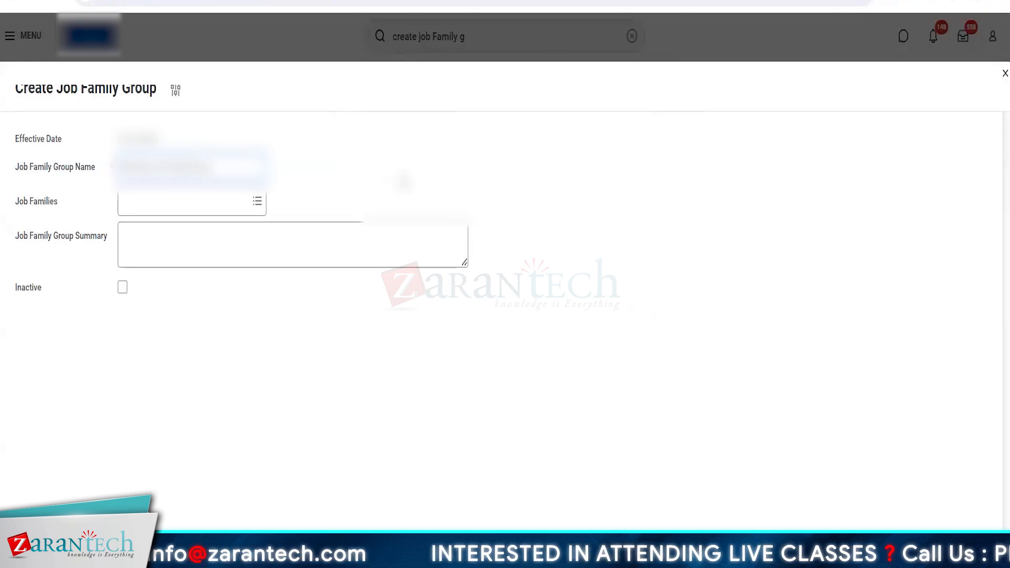
Search the group's Job Families field for HCM Job Family and add WD HCM Job Family
left_click(195, 207)
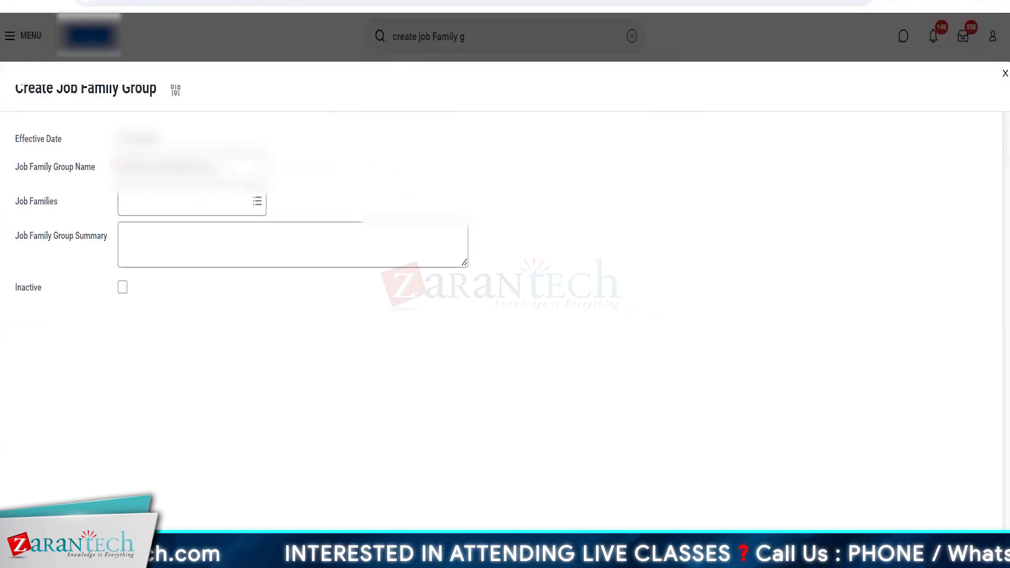
left_click(176, 204)
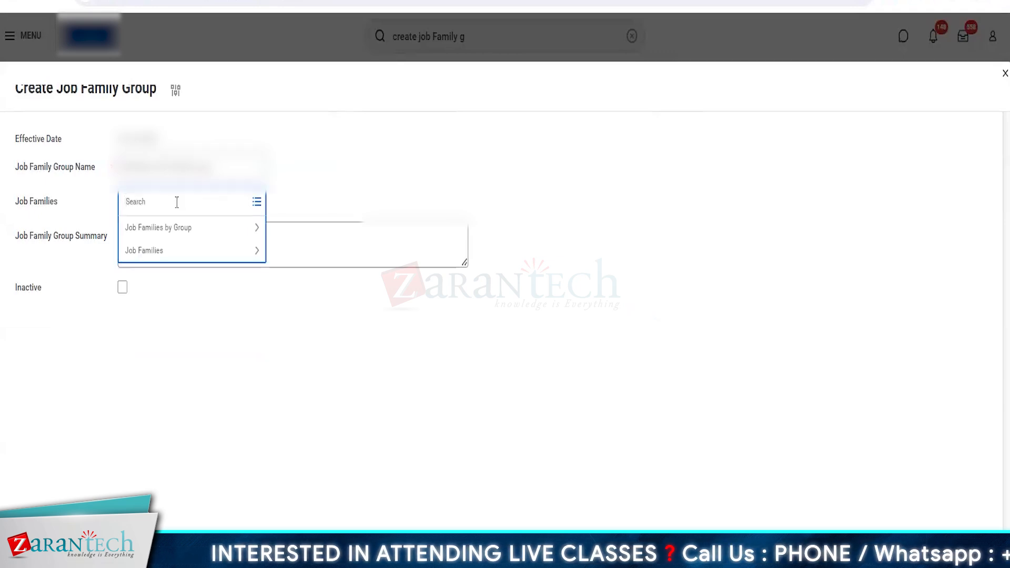
type("HCM Job Family")
key("Return")
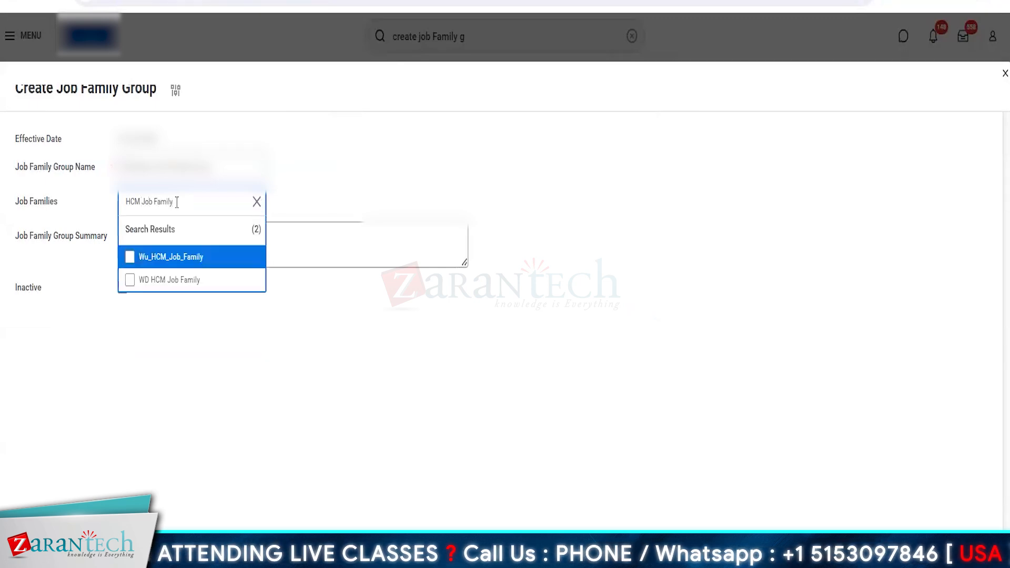
left_click(181, 287)
left_click(174, 236)
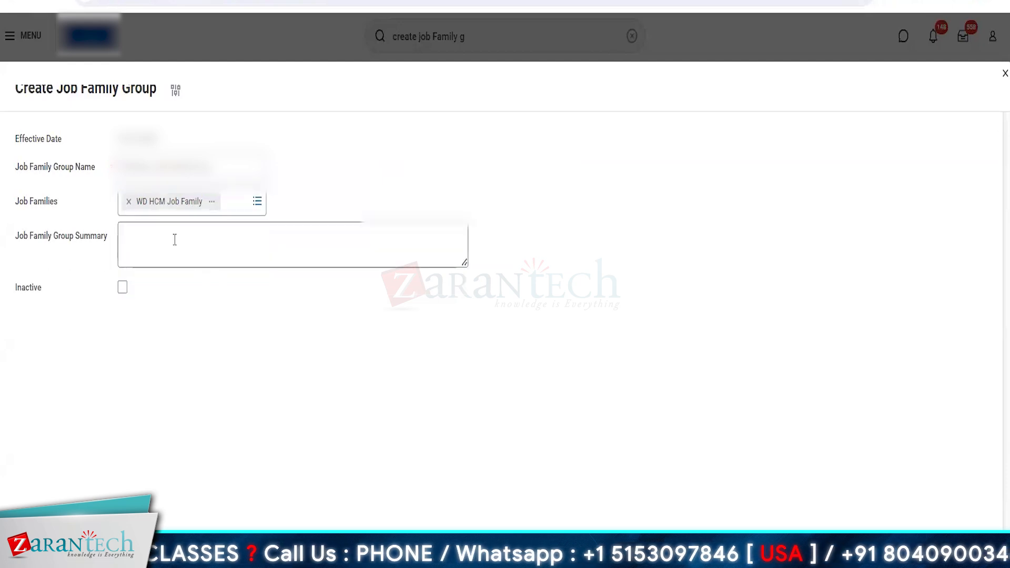
Add Payroll & Fin Job Family as the second job family and create the job family group
left_click(249, 209)
type("Payroll & Fin")
key("Return")
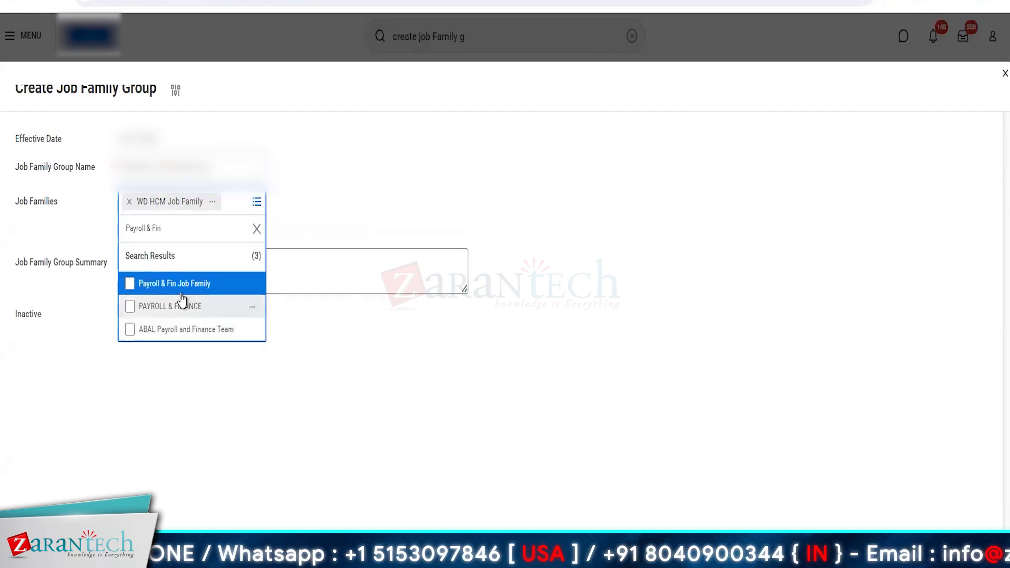
left_click(161, 285)
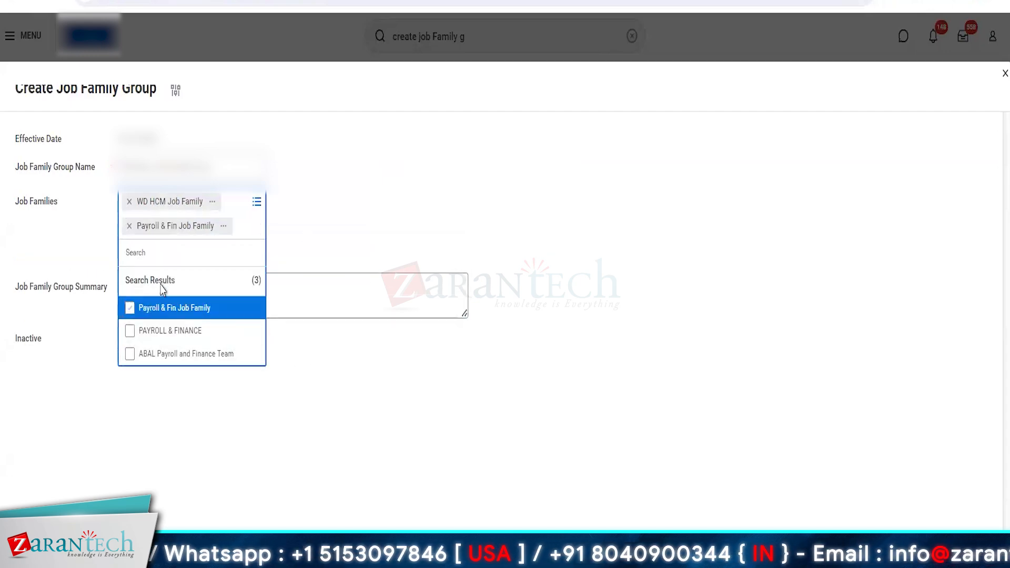
left_click(360, 453)
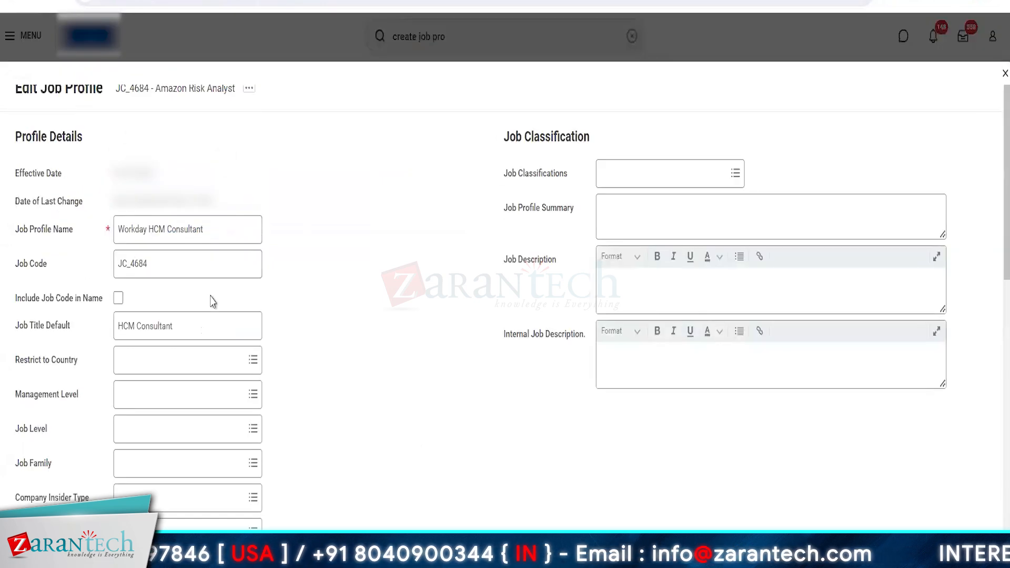
Open WD HCM Job Family from the Workday Job Family Group and copy its job family name
left_click(148, 470)
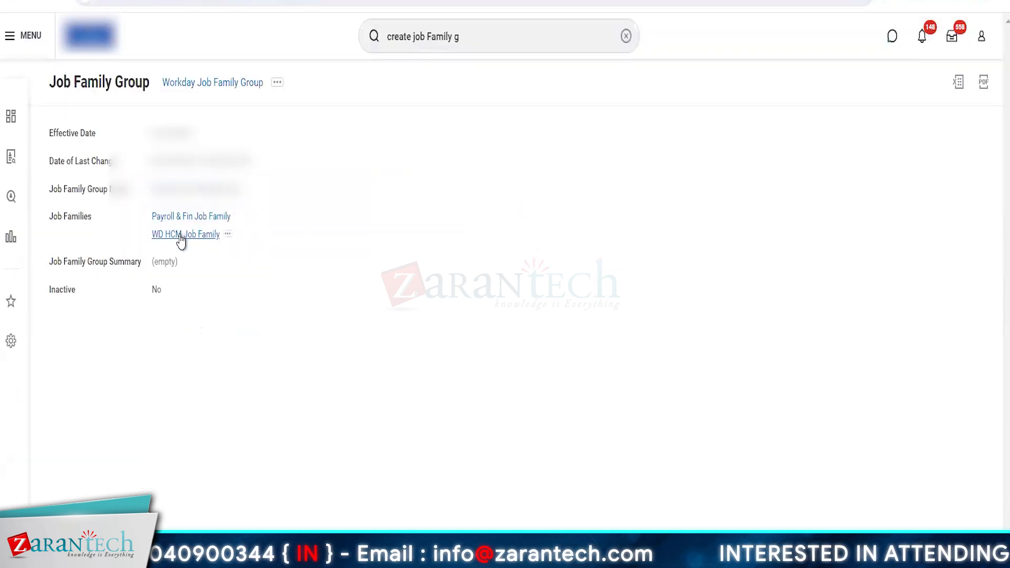
left_click(215, 238)
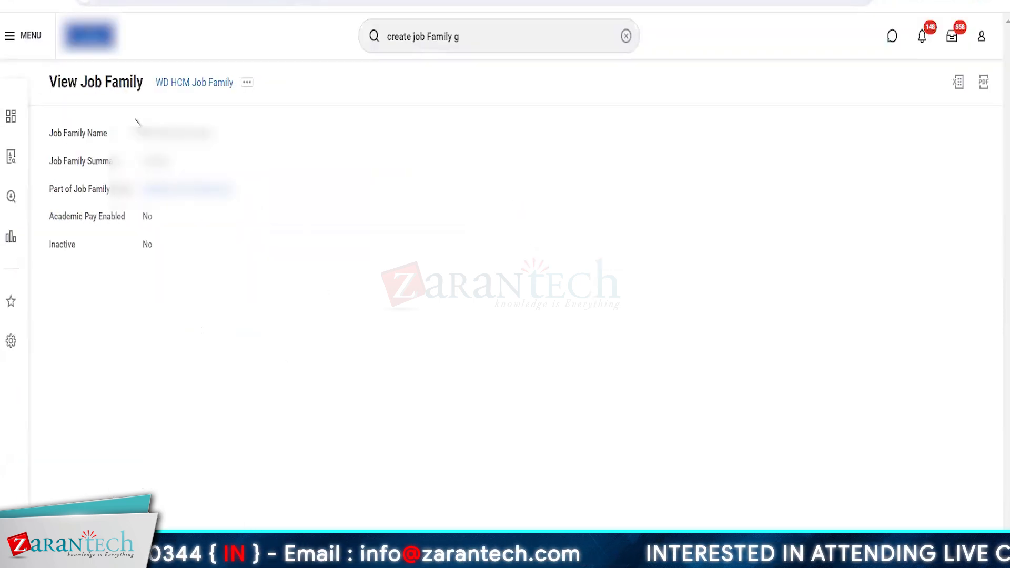
triple_click(160, 136)
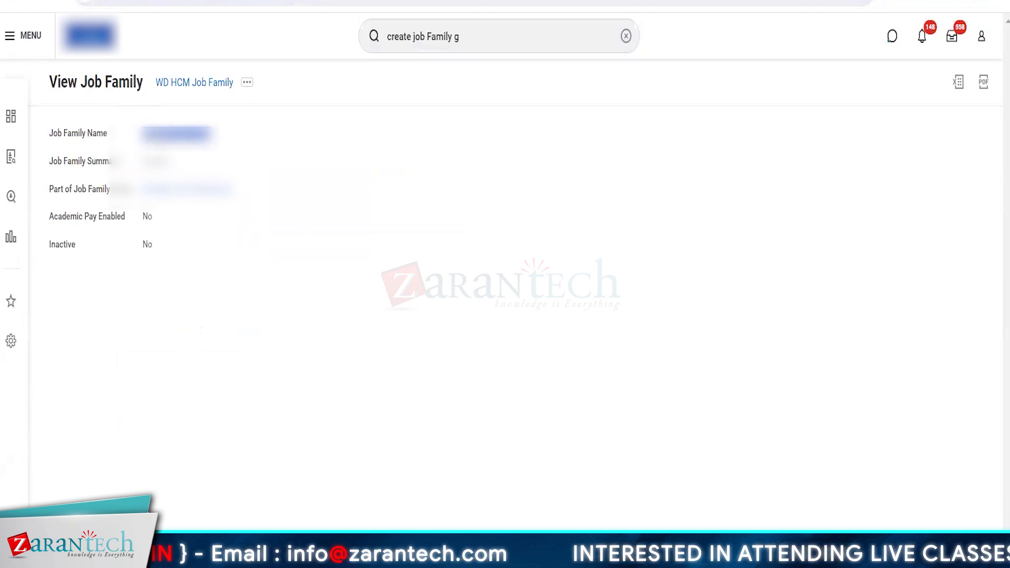
left_click(396, 312)
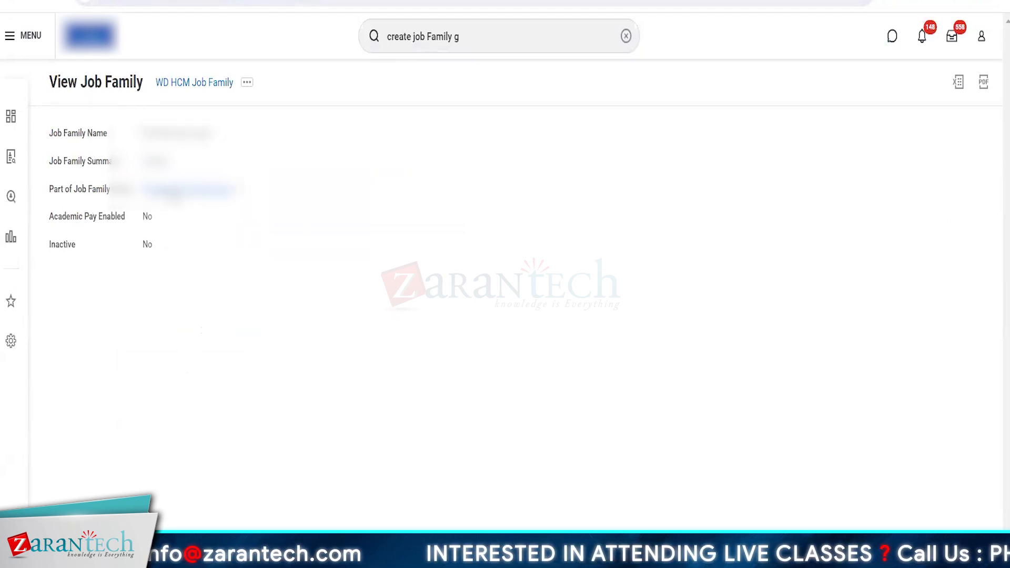
left_click(174, 190)
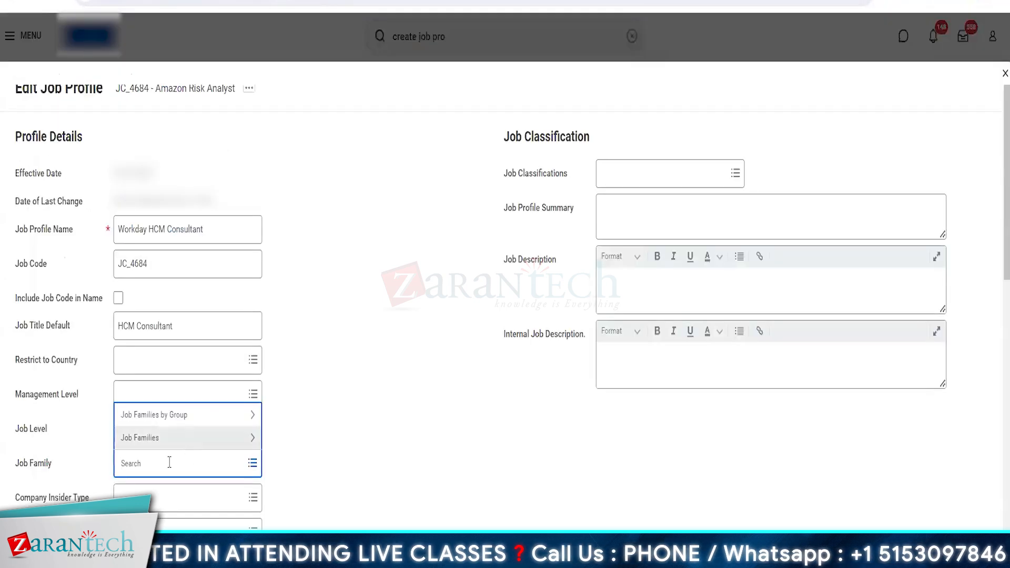
Assign WD HCM Job Family as the job family of the job profile being edited
type("WD HCM Job Family")
key("Return")
left_click(391, 483)
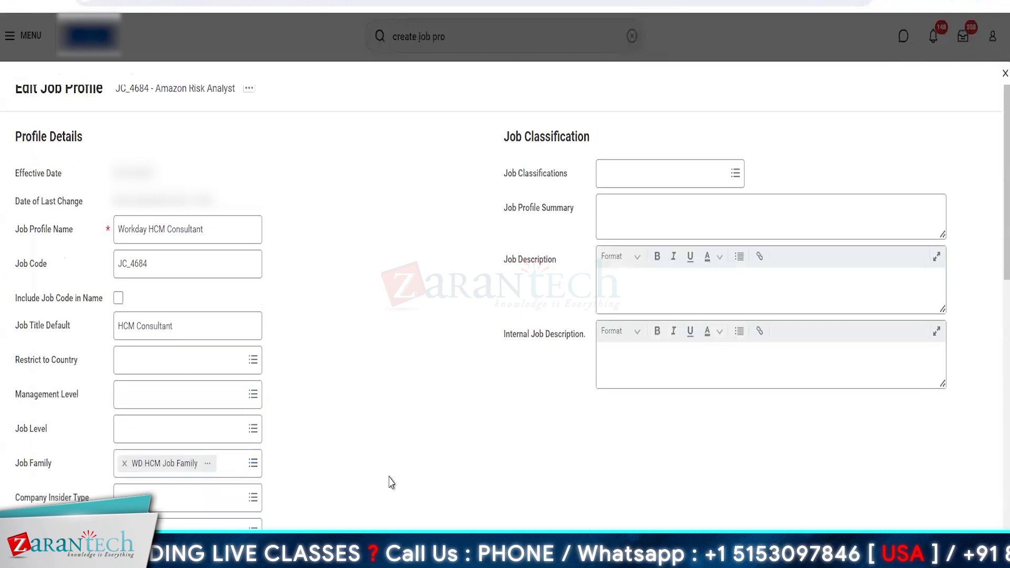
Enter "Job Profile Summary for Workday HCM Consultant." as the job profile summary
scroll(391, 482, "down", 1)
right_click(395, 504)
left_click(341, 509)
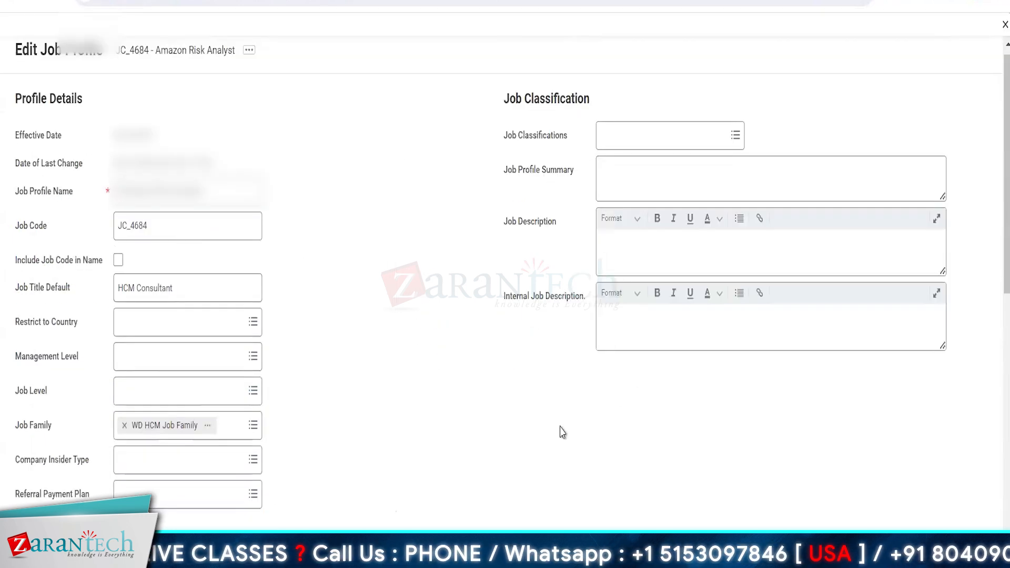
left_click(643, 180)
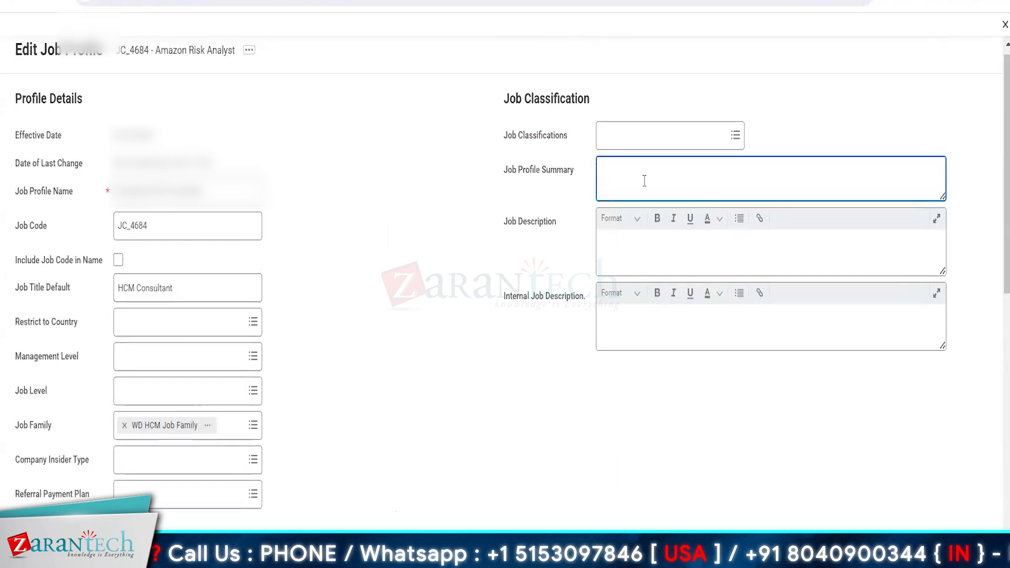
type("Job Profile Summary for Workday HCM Consultant")
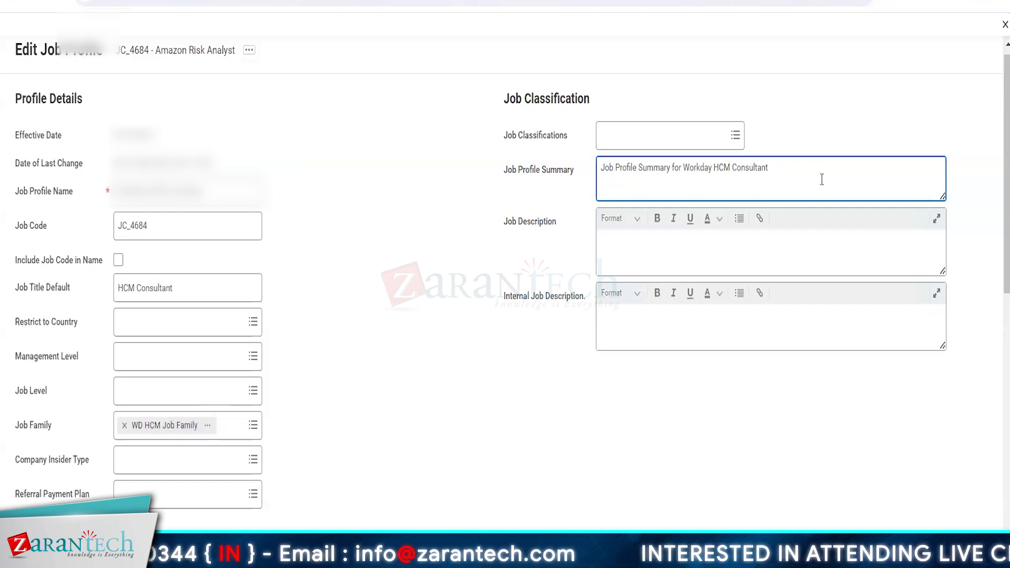
type(".")
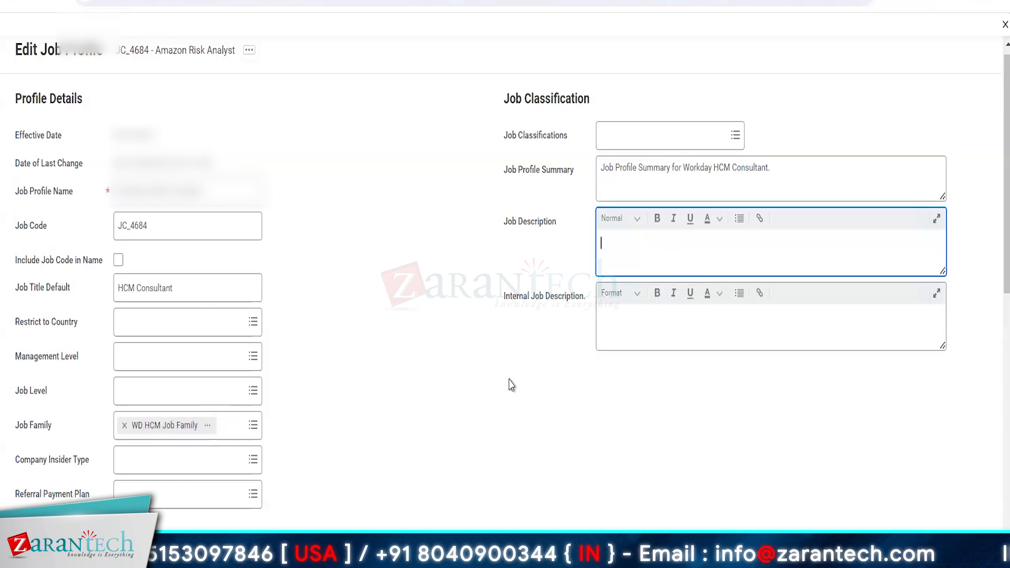
scroll(544, 347, "down", 3)
scroll(544, 347, "up", 3)
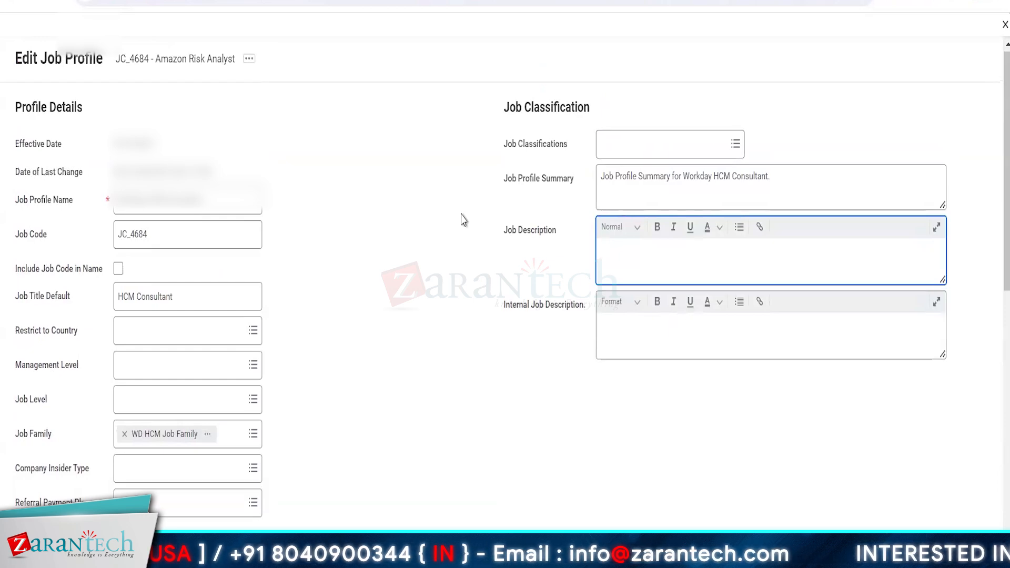
scroll(453, 230, "down", 5)
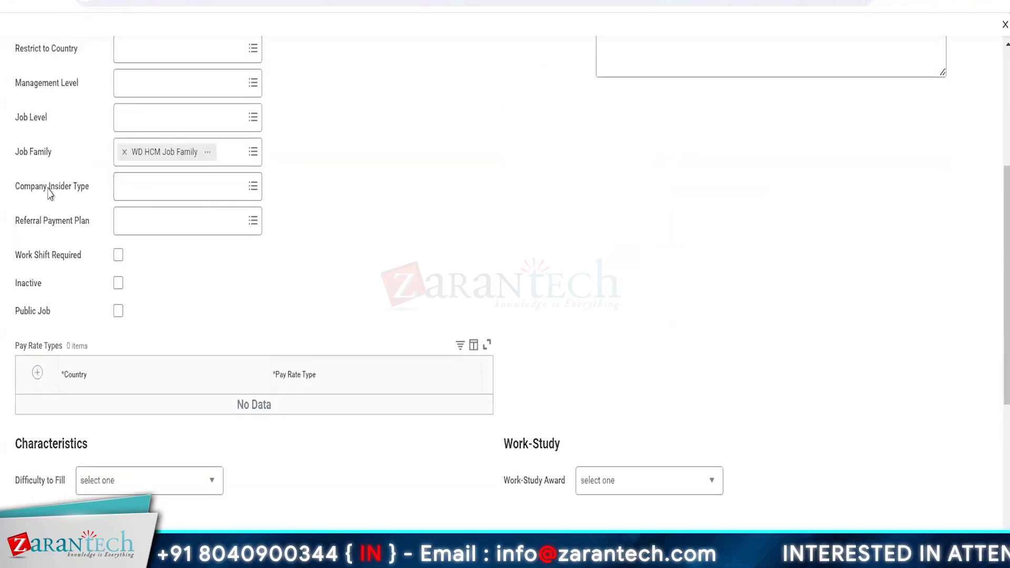
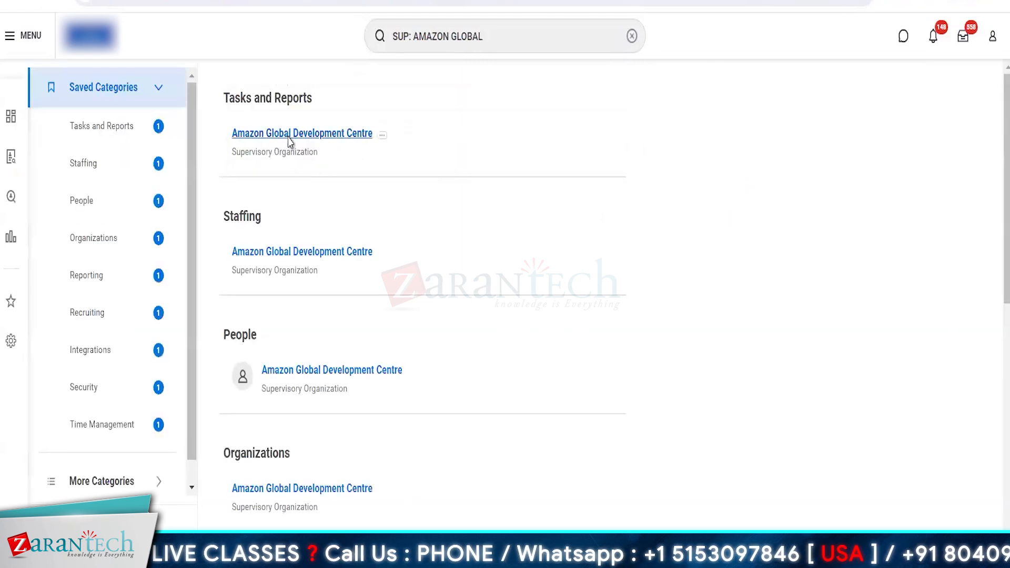
Open the Amazon Global Development Centre's Workday Consultant-2 position and review its overview and hiring restrictions
left_click(289, 134)
left_click(165, 234)
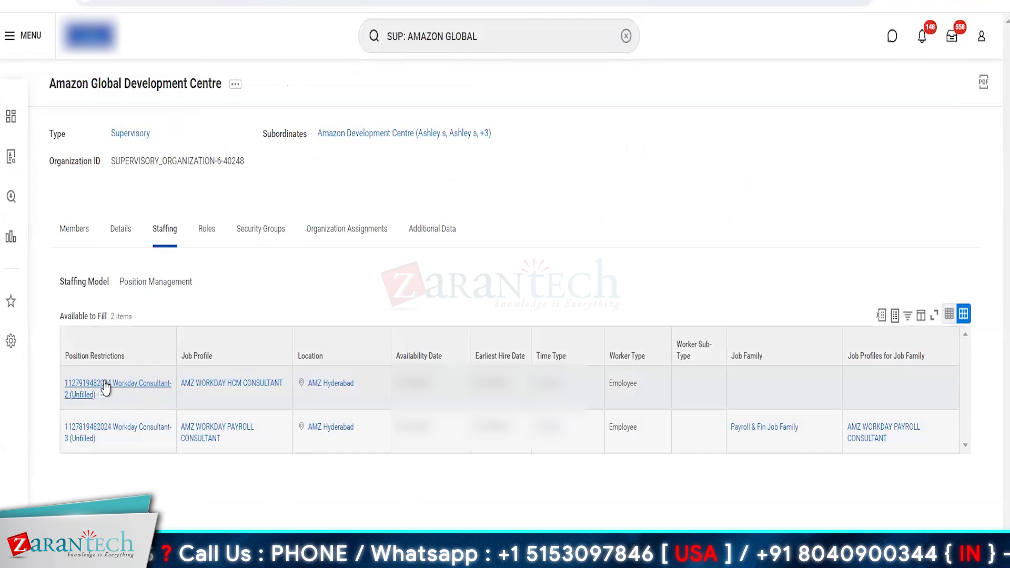
left_click(105, 389)
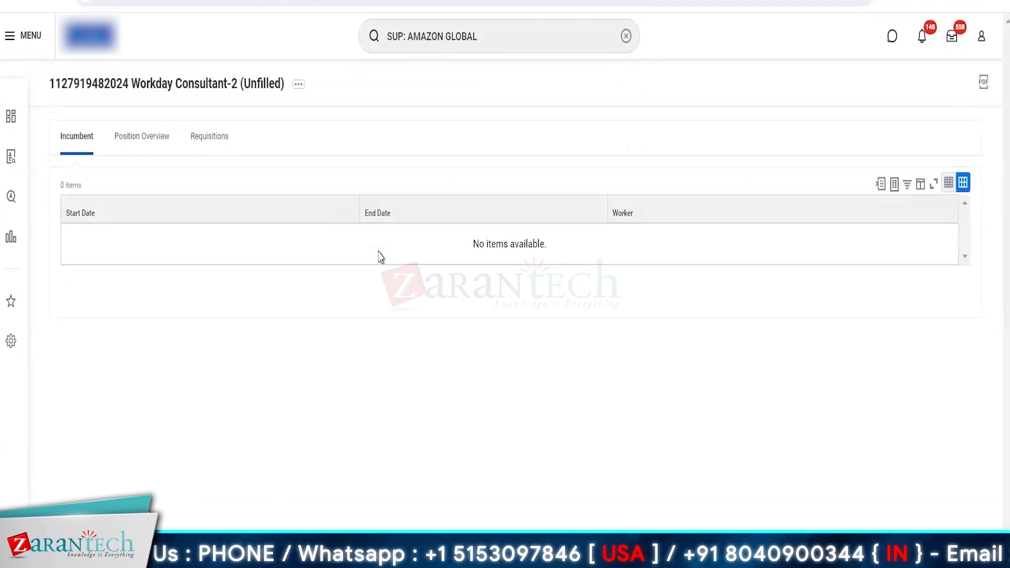
left_click(152, 141)
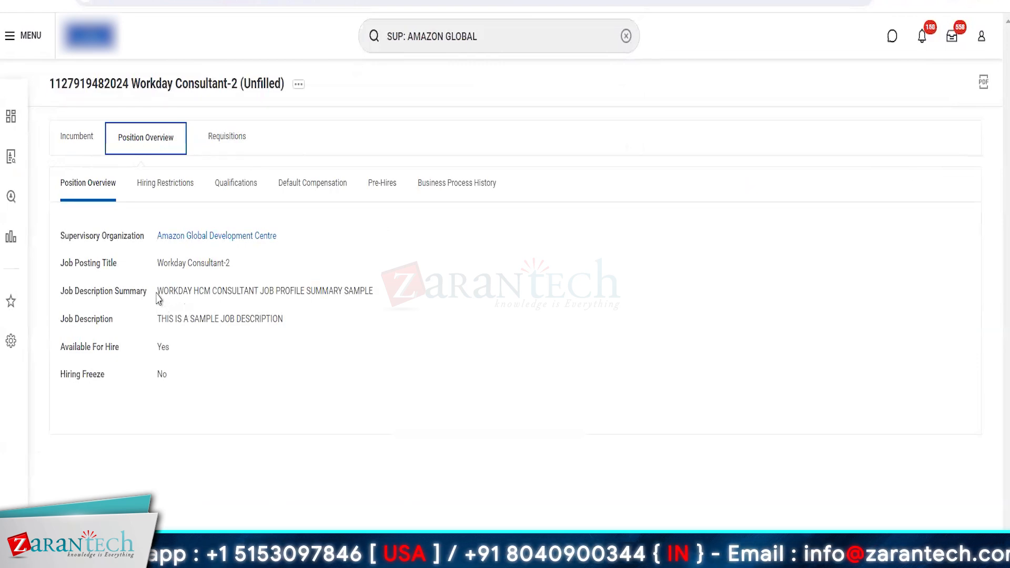
left_click_drag(158, 298, 392, 291)
left_click(389, 290)
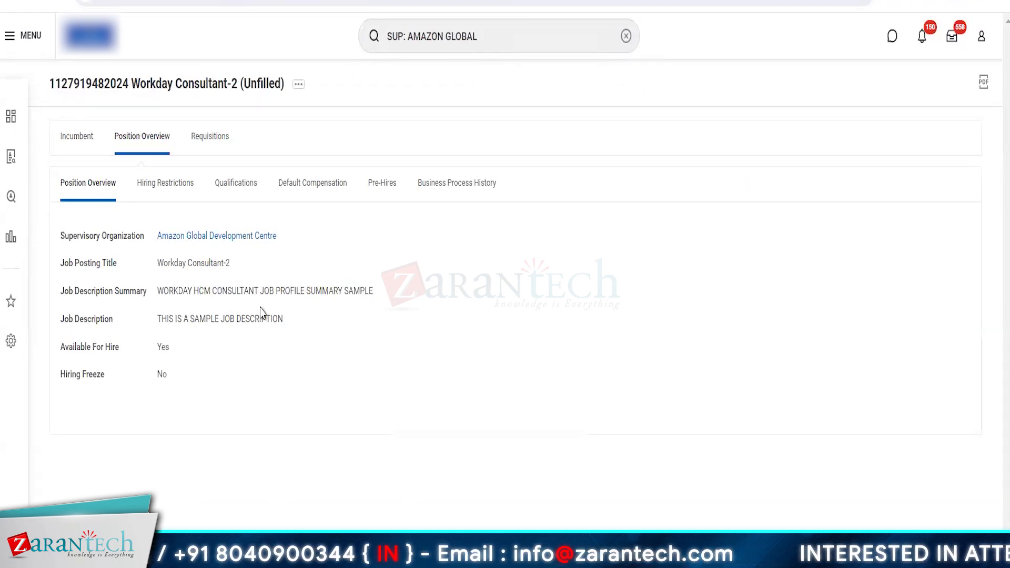
left_click(170, 194)
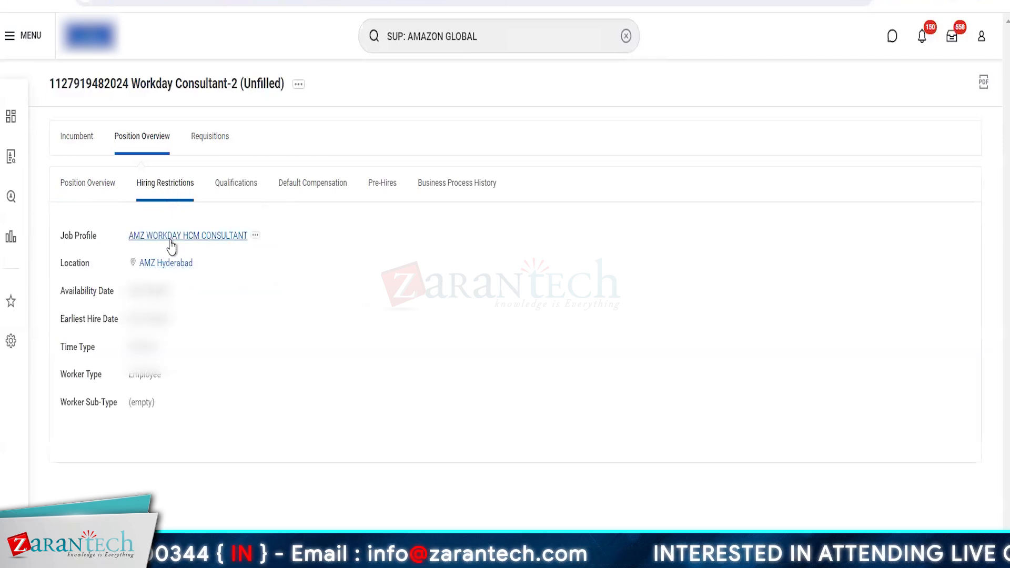
Return to the Amazon Global Development Centre's staffing and review the overview of the Workday Consultant-3 position
left_click(11, 3)
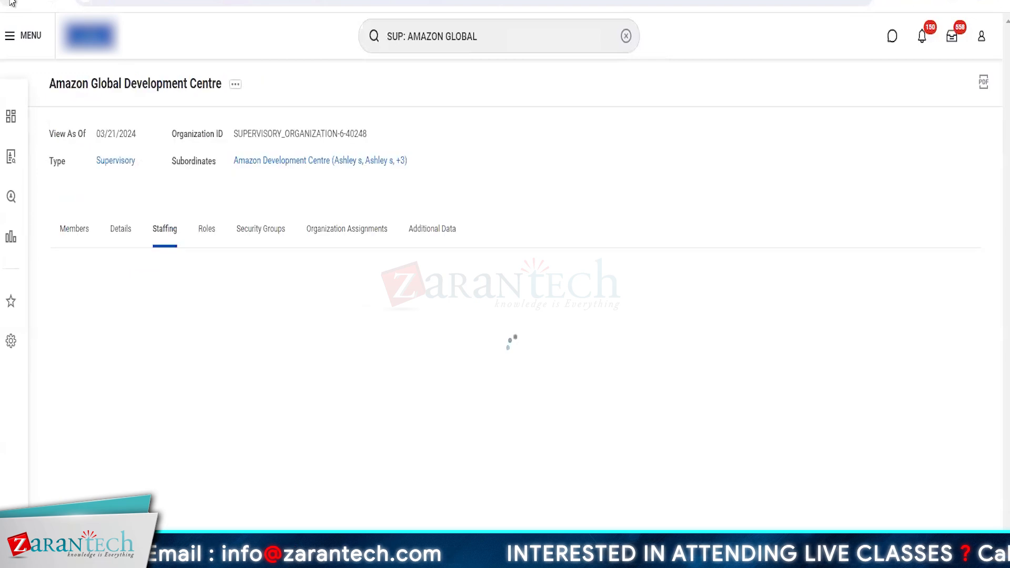
left_click(12, 3)
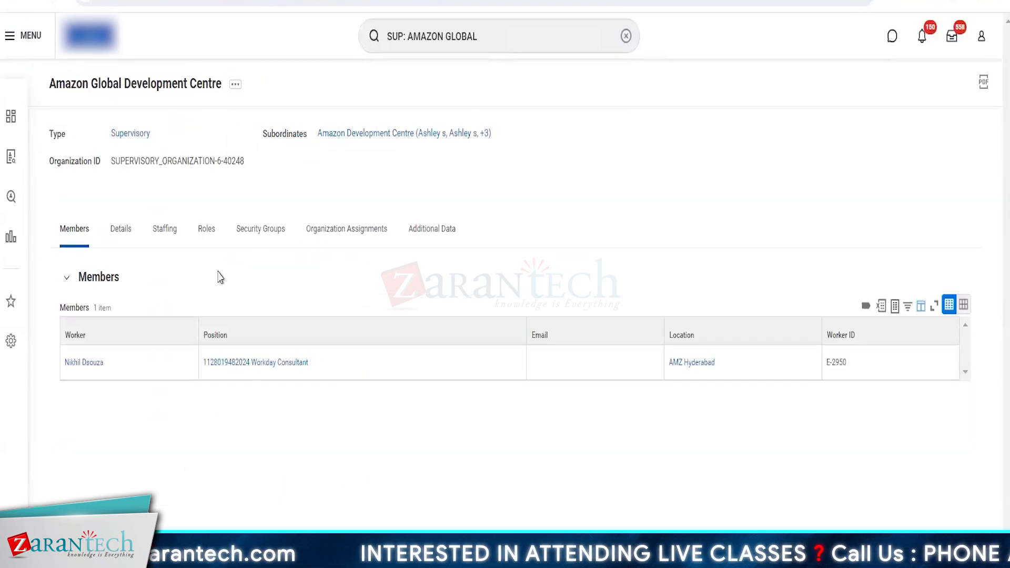
left_click(168, 232)
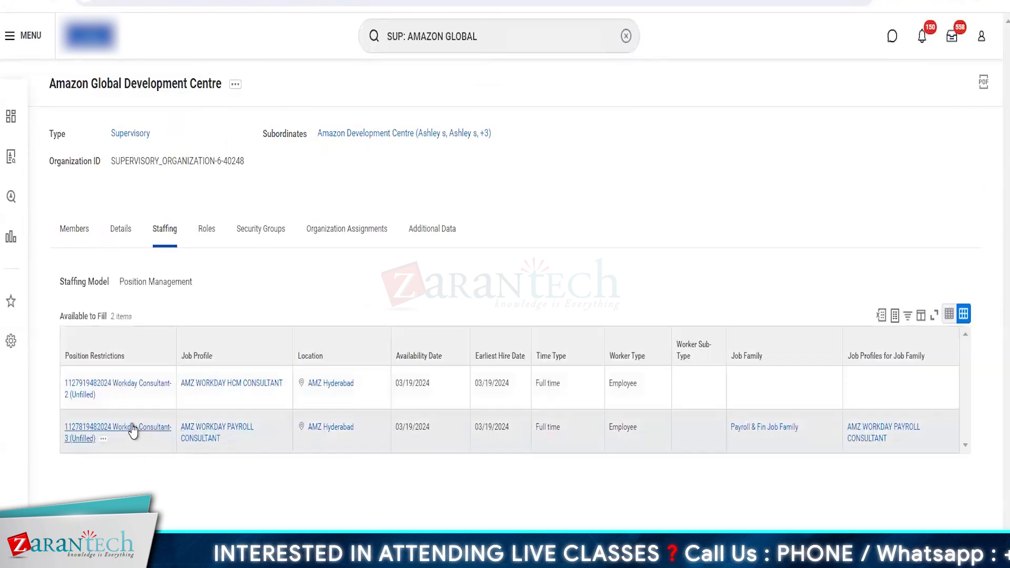
left_click(133, 429)
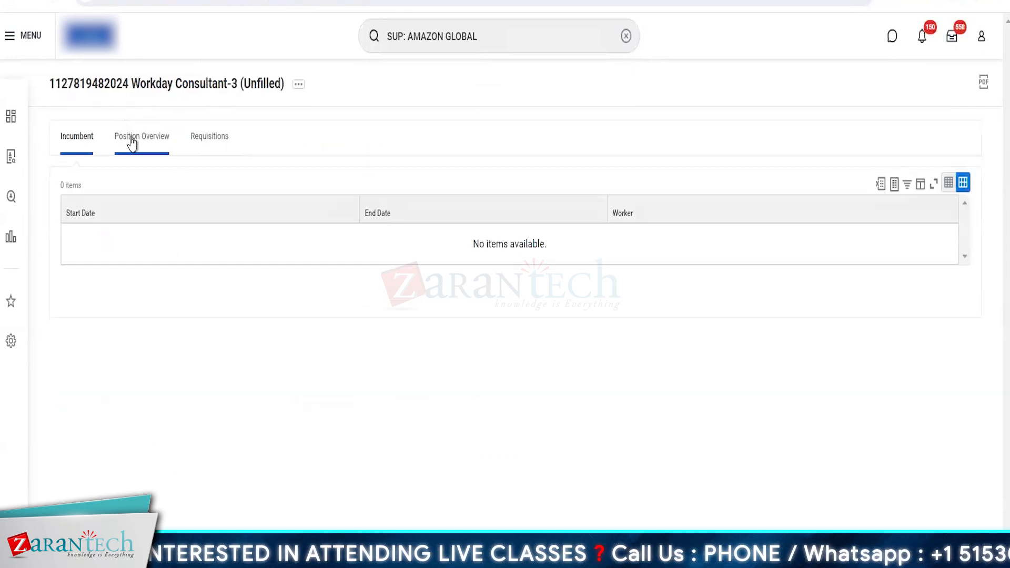
left_click(132, 140)
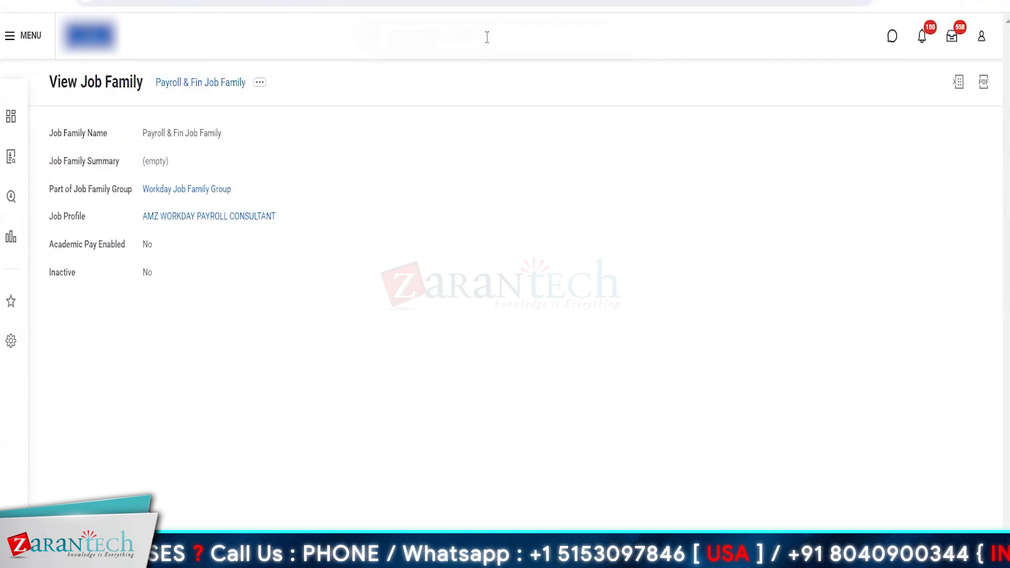
Search for and open the Configure Optional Fields task
left_click(487, 37)
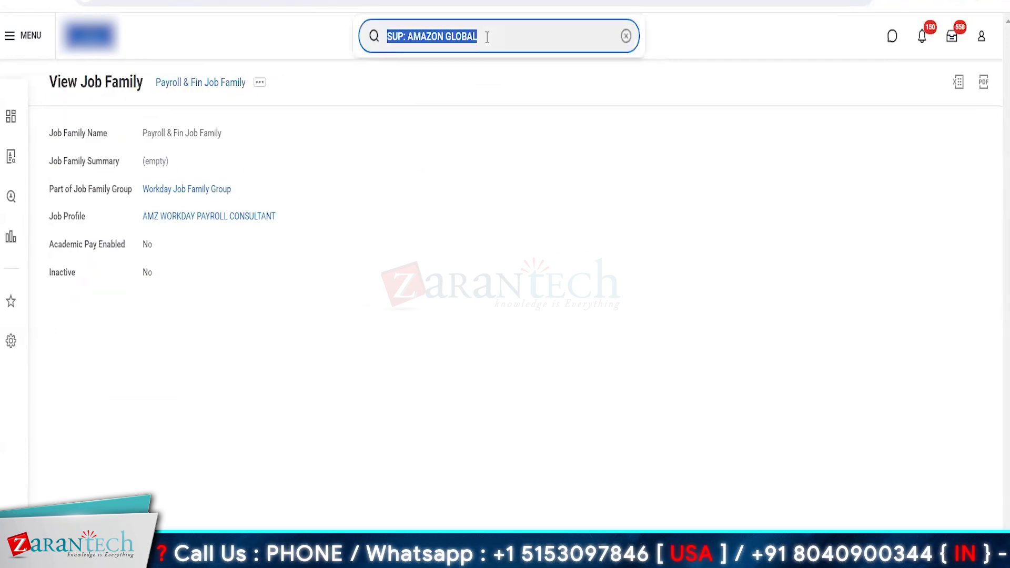
type("CONFIGURE OPTIO")
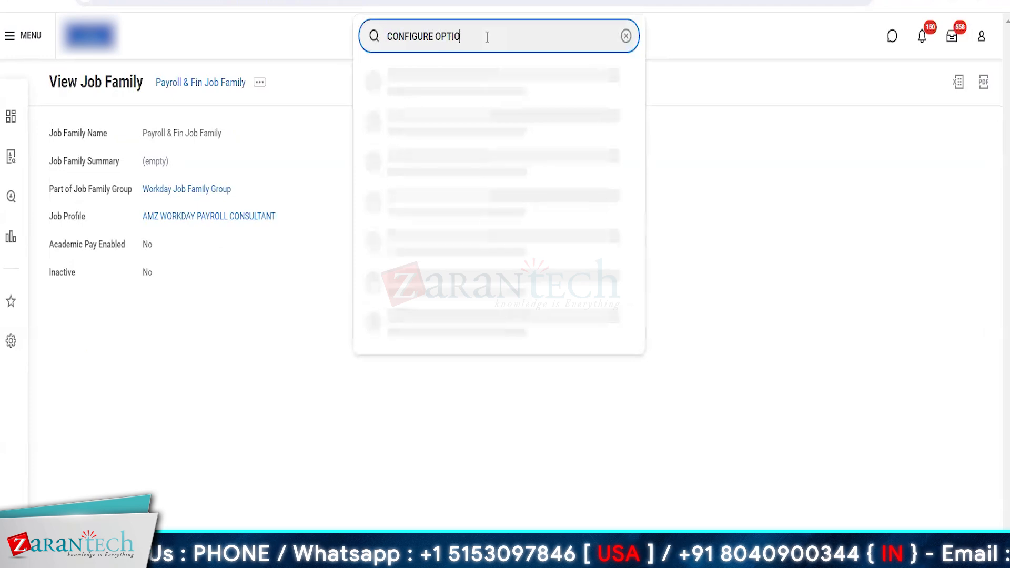
type("NAL FIELDS")
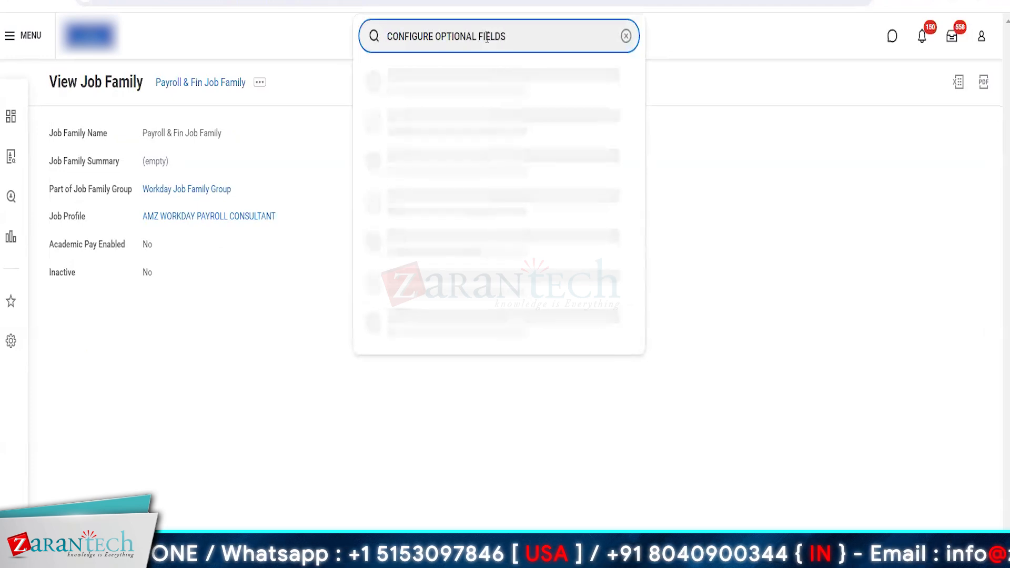
left_click(443, 86)
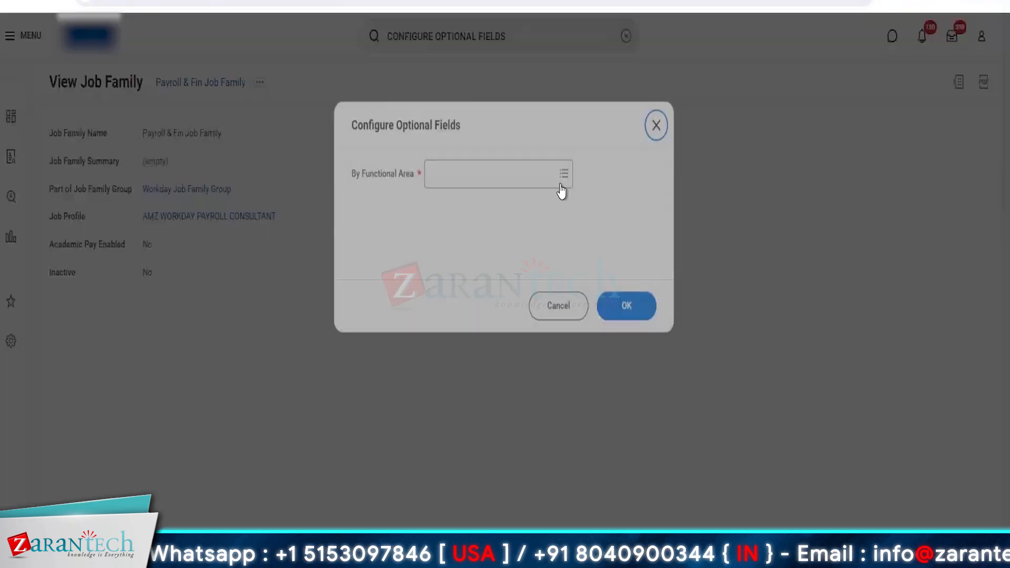
left_click(492, 175)
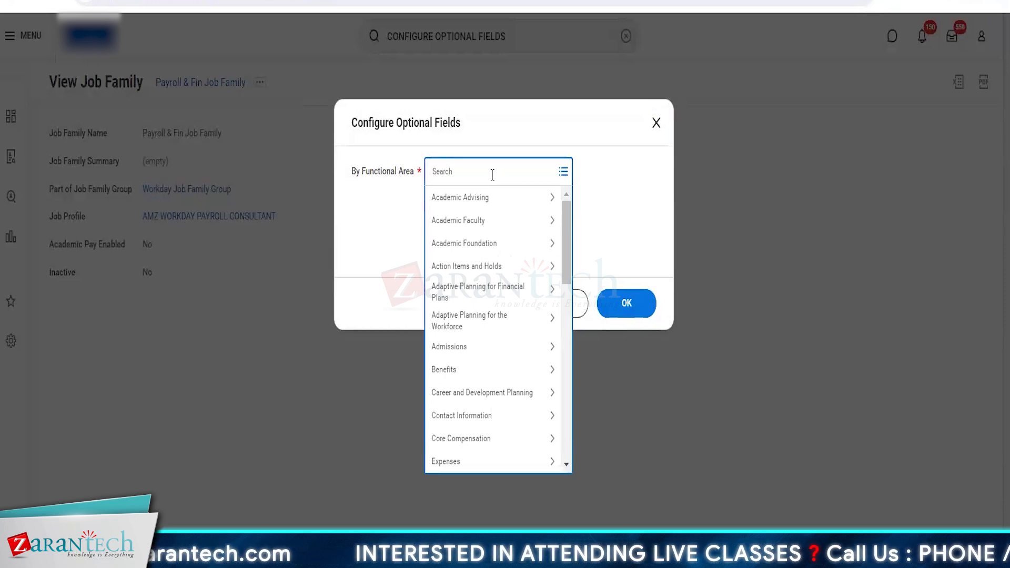
type("JOB PROFILE")
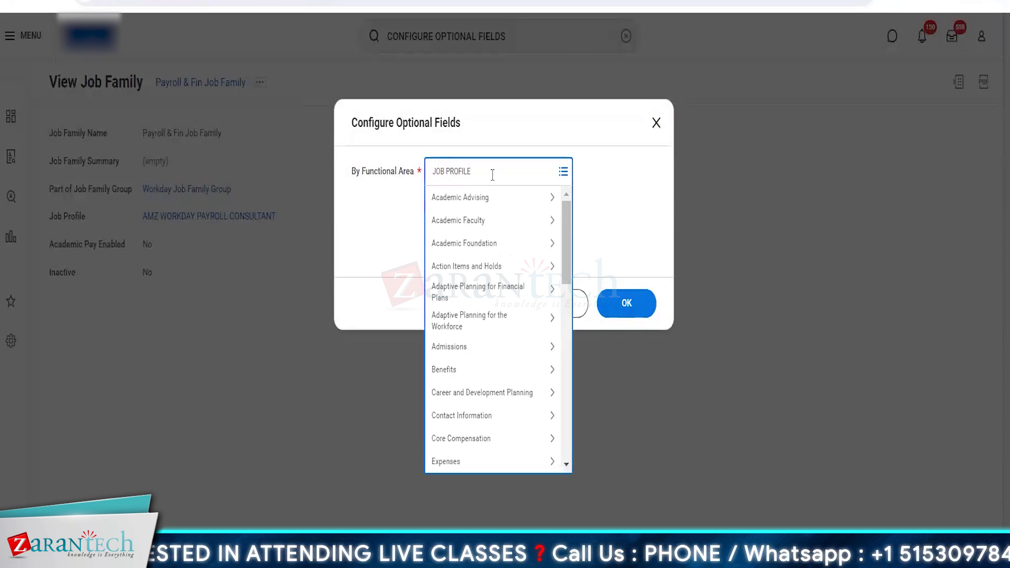
key("Return")
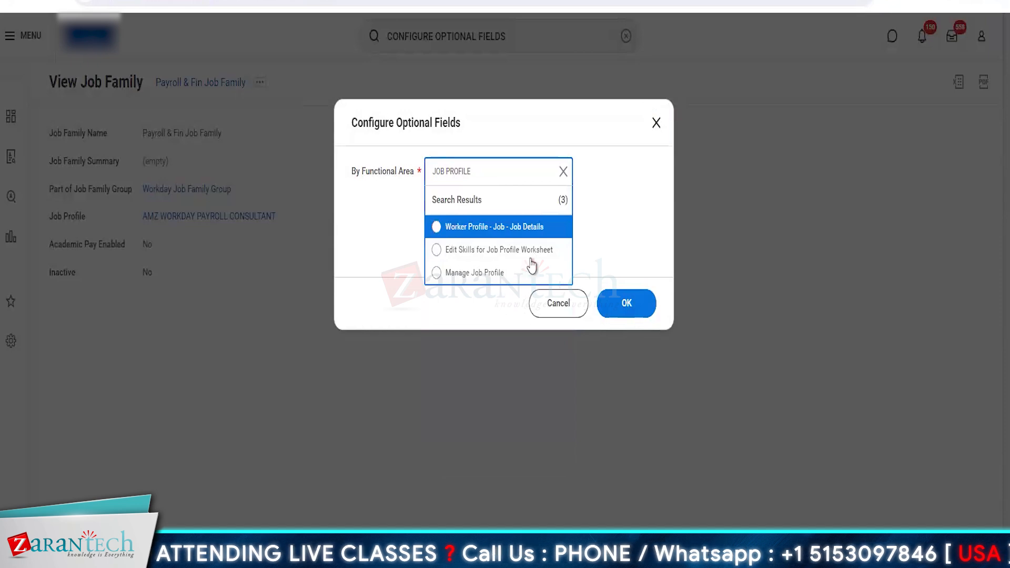
left_click(490, 174)
type("job profile")
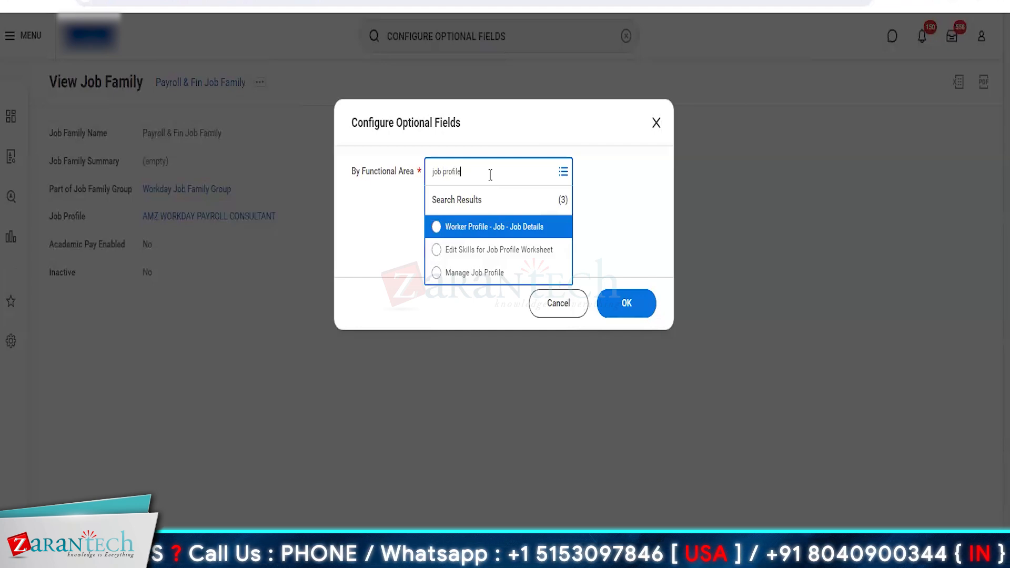
key("Return")
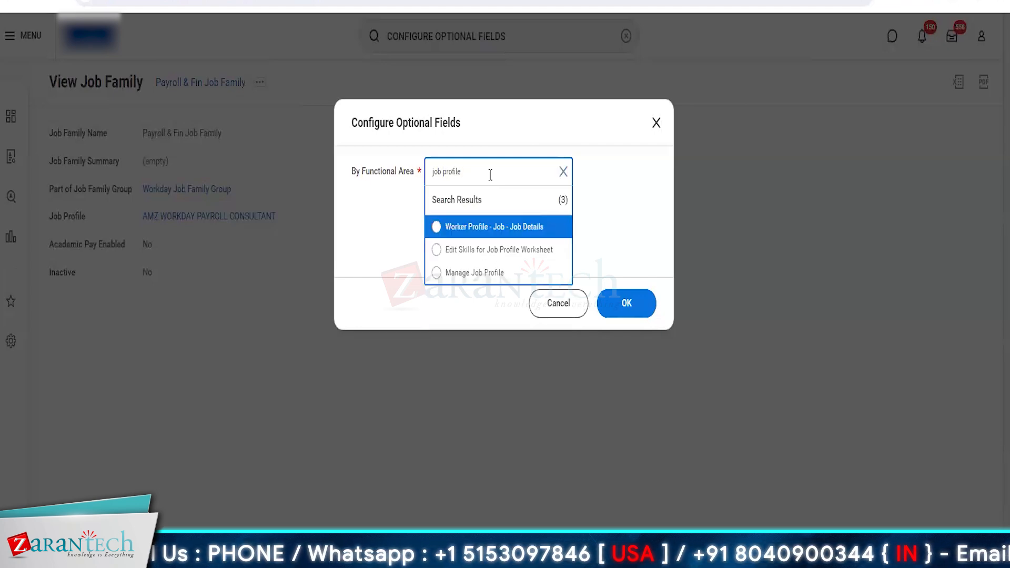
left_click(488, 227)
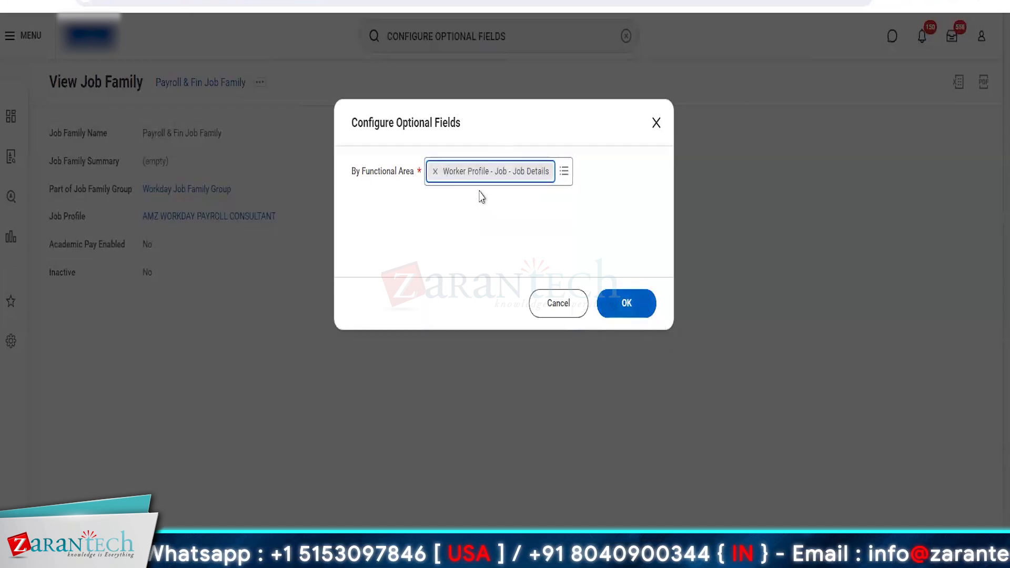
left_click(436, 171)
Load the optional fields for the Manage Job Profile functional area and remove the Job Category row
left_click(449, 173)
type("job profile")
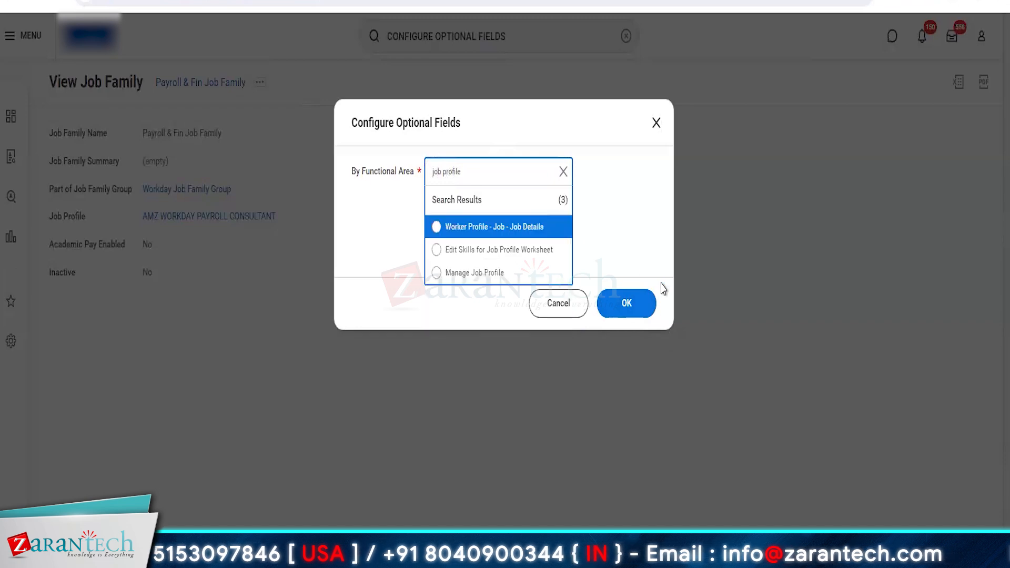
left_click(506, 273)
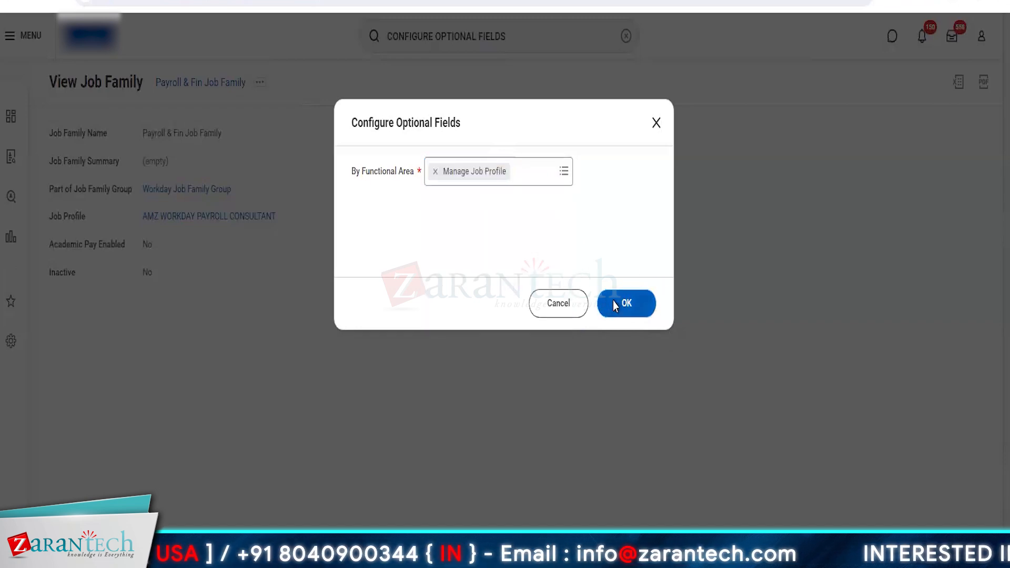
left_click(614, 301)
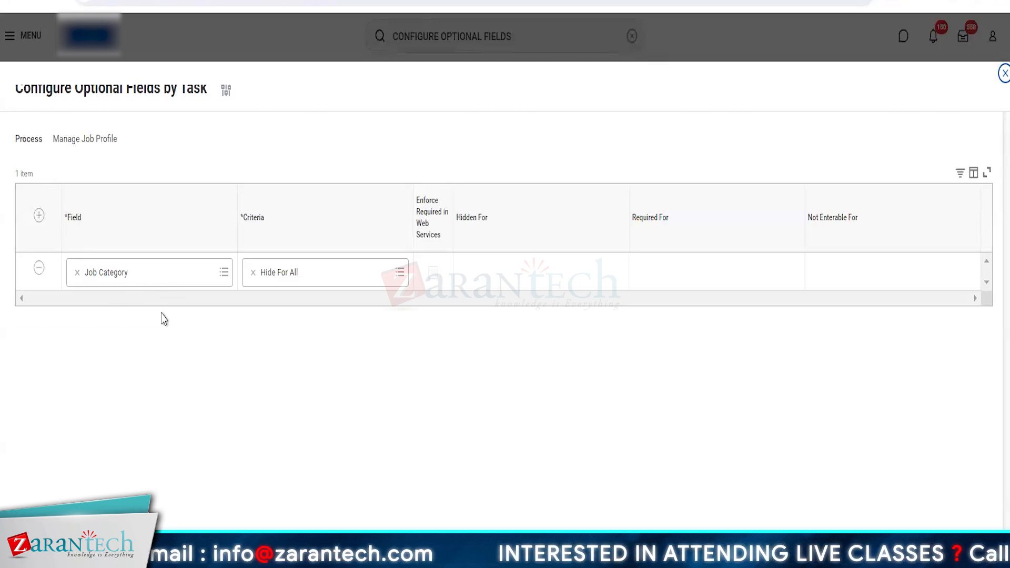
left_click(253, 273)
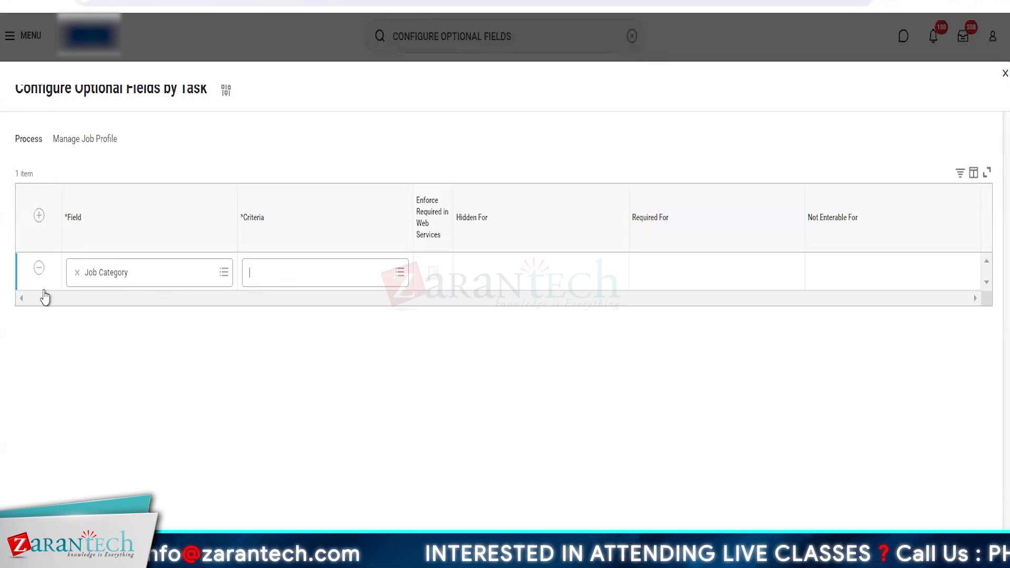
left_click(38, 268)
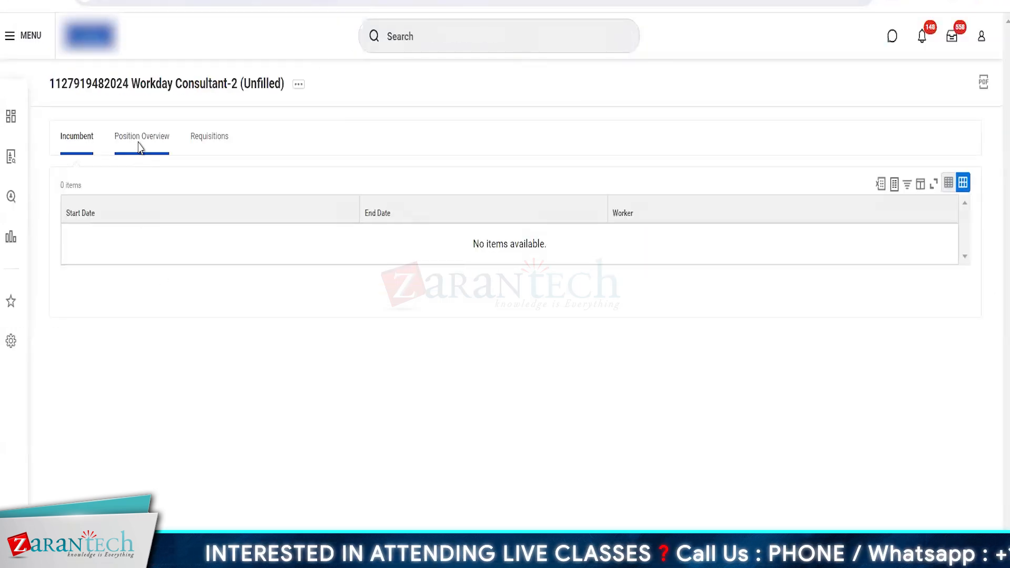
Open the AMZ WORKDAY HCM CONSULTANT job profile for editing and check which fields it offers, including Job Category
left_click(142, 139)
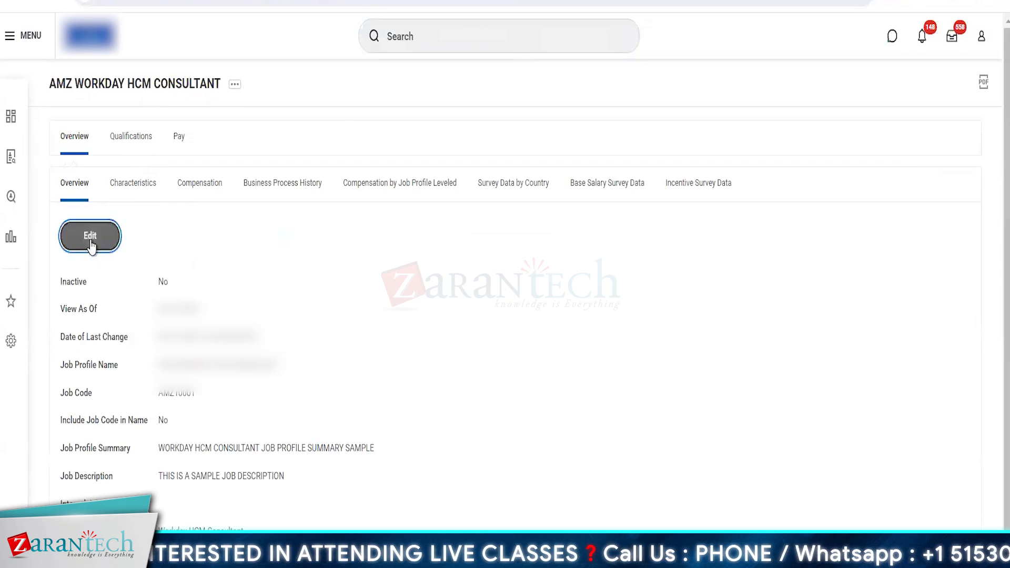
left_click(90, 235)
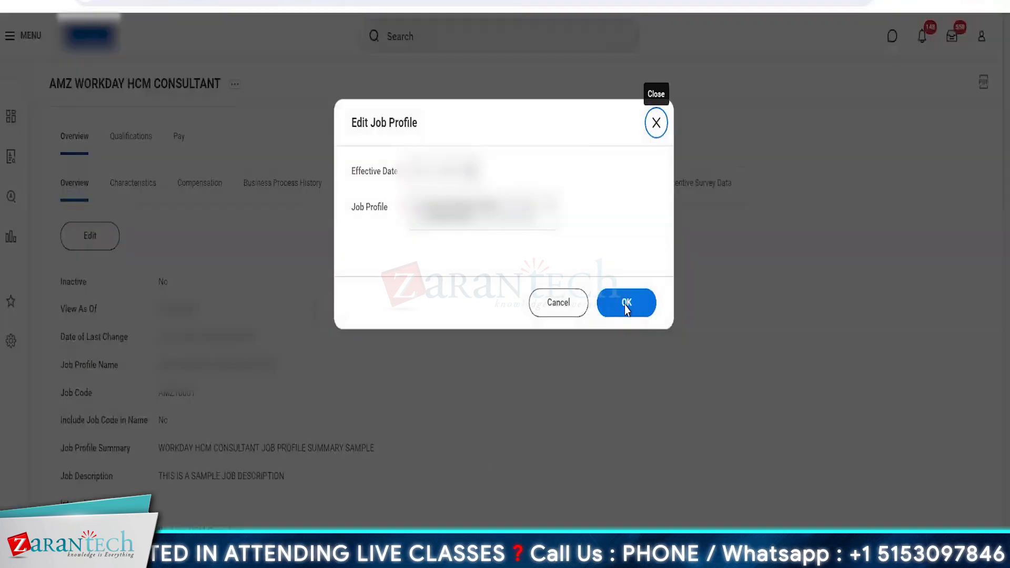
left_click(626, 305)
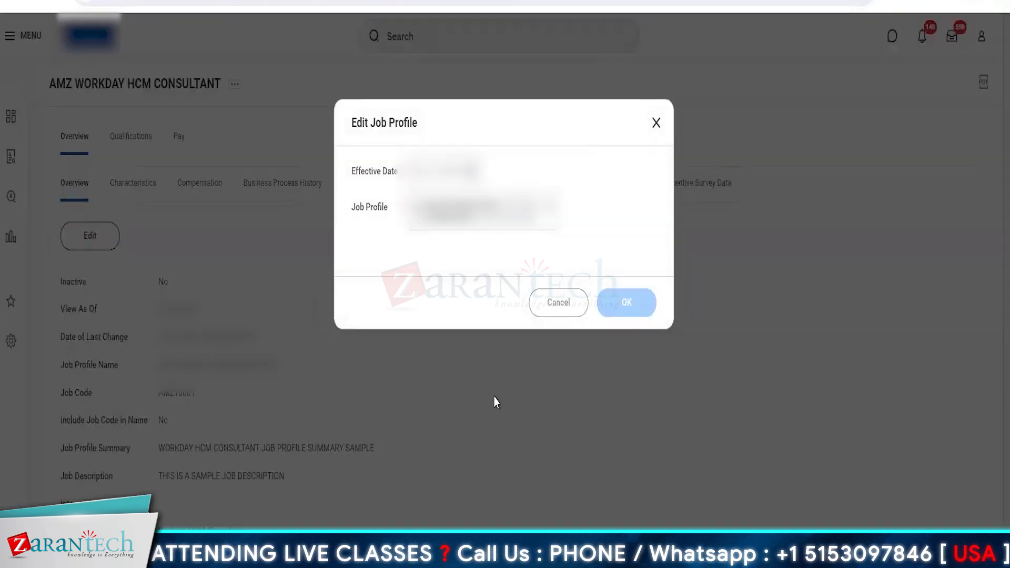
scroll(122, 318, "down", 5)
scroll(121, 318, "up", 7)
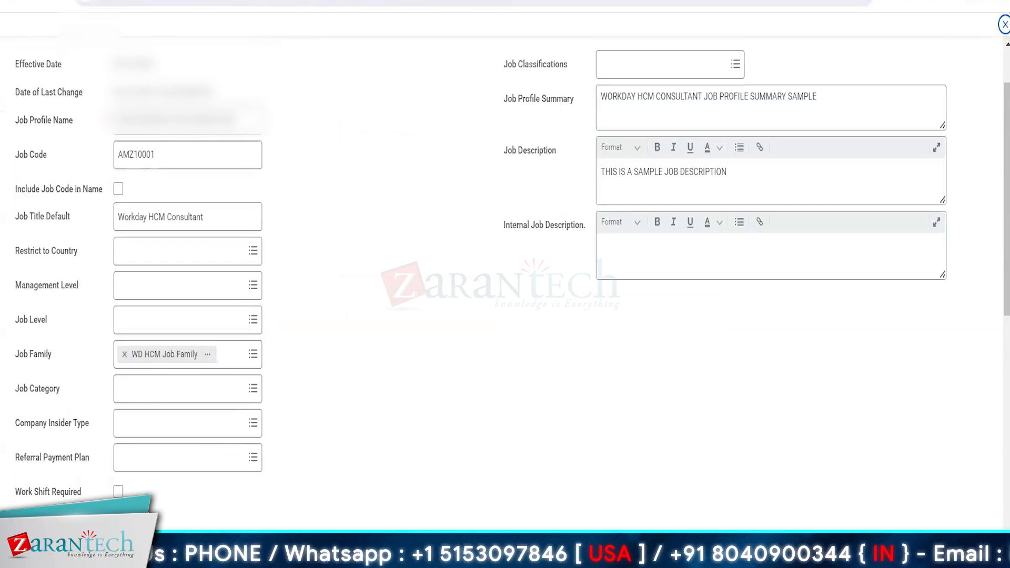
Return to the Configure Optional Fields task and load the optional fields for the Manage Job Profile functional area
left_click(232, 1)
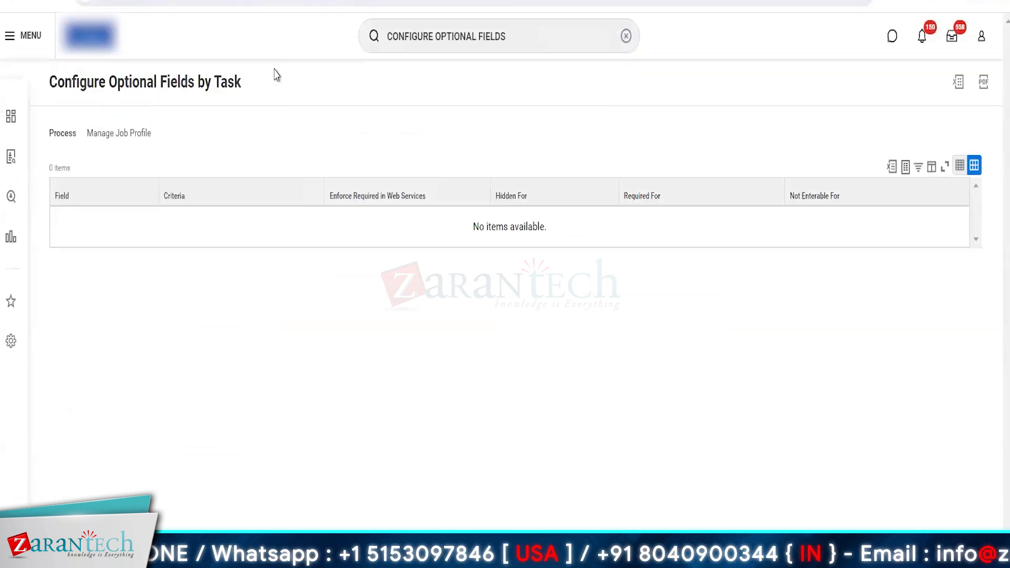
triple_click(134, 131)
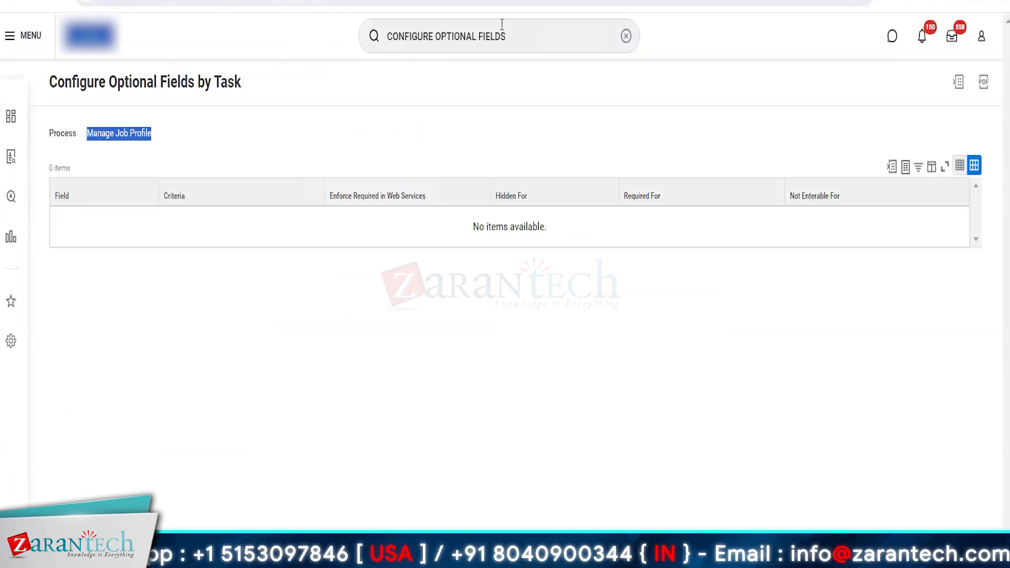
left_click(541, 35)
key("Return")
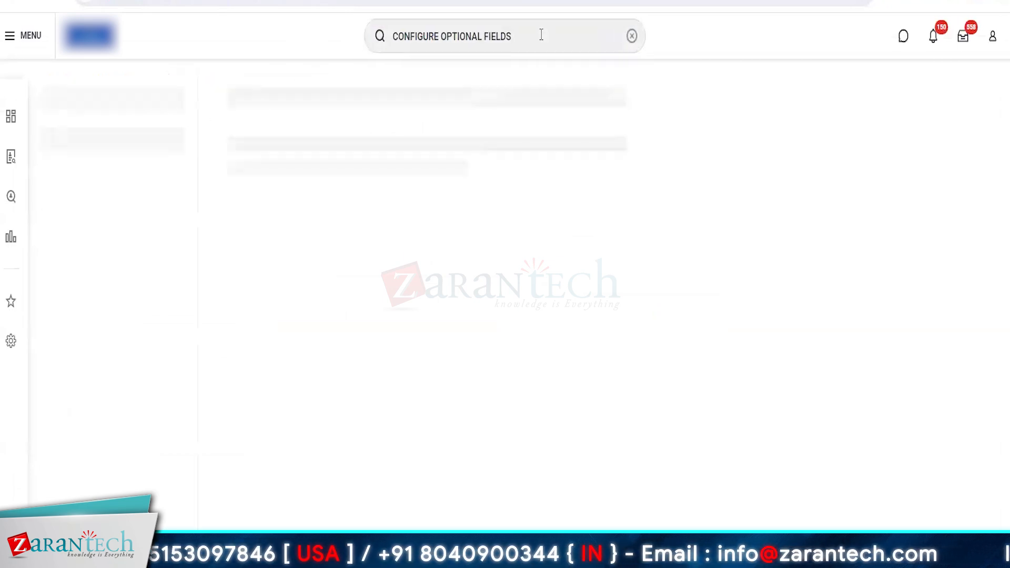
left_click(294, 138)
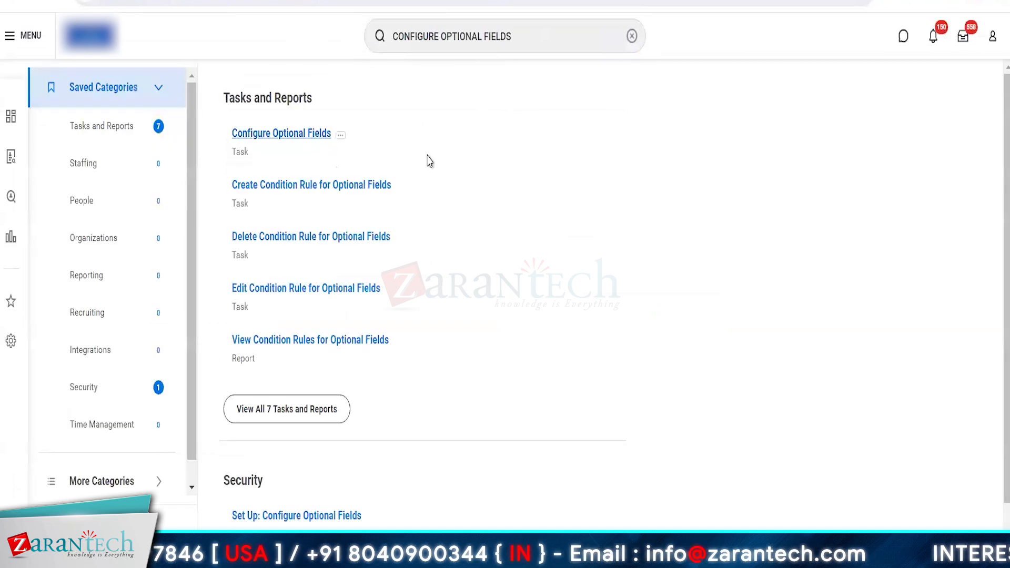
type("man")
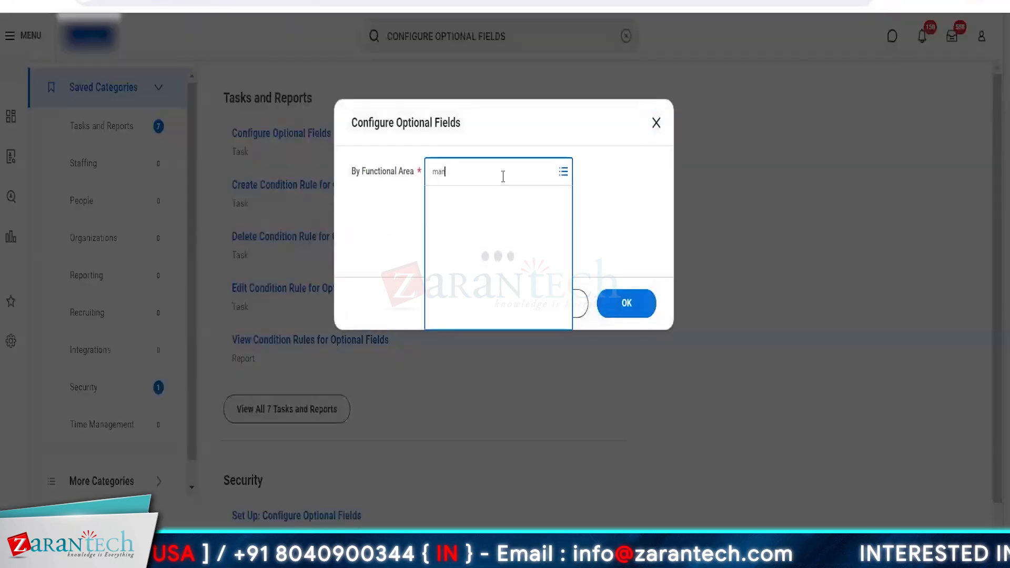
type("age job profile")
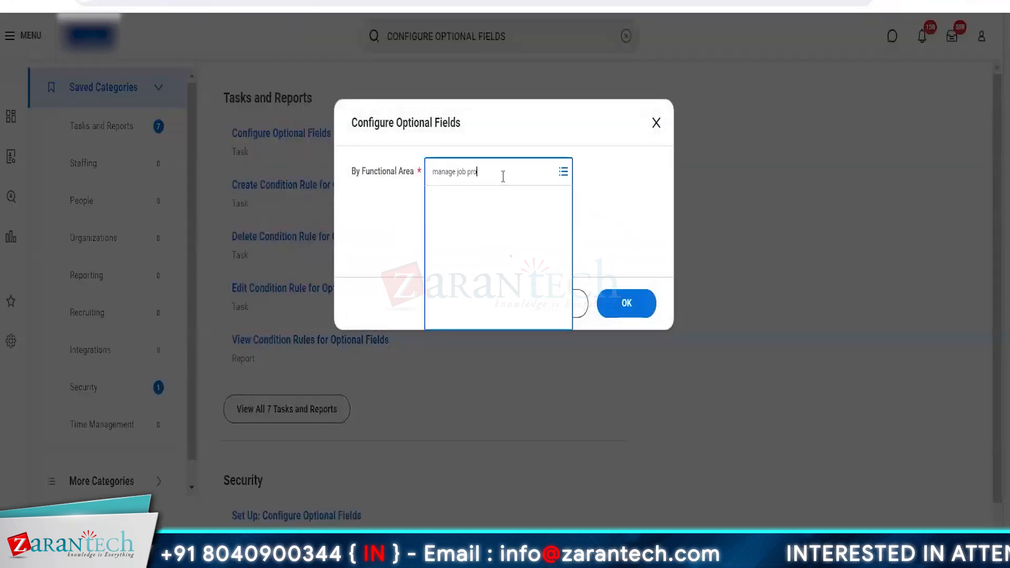
left_click(626, 303)
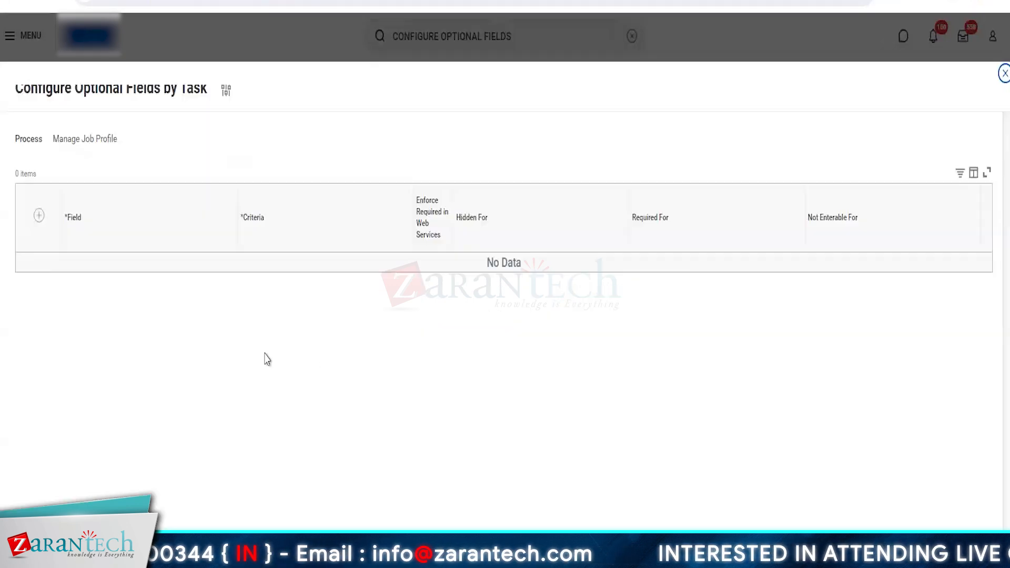
Add two optional-field rows, one for Allowed Unions and one for Company Insider Type
left_click(39, 215)
left_click(107, 274)
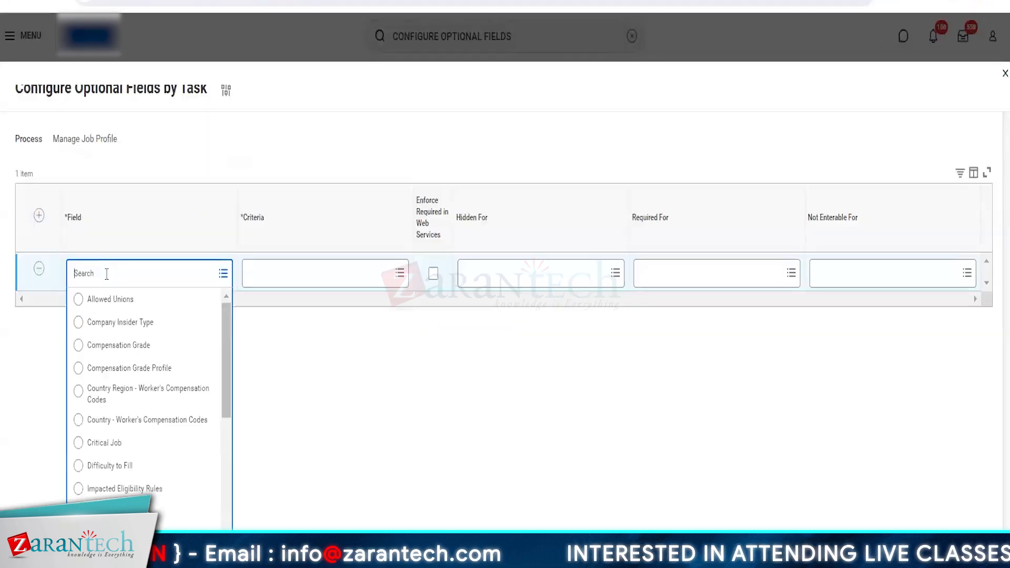
scroll(145, 435, "down", 5)
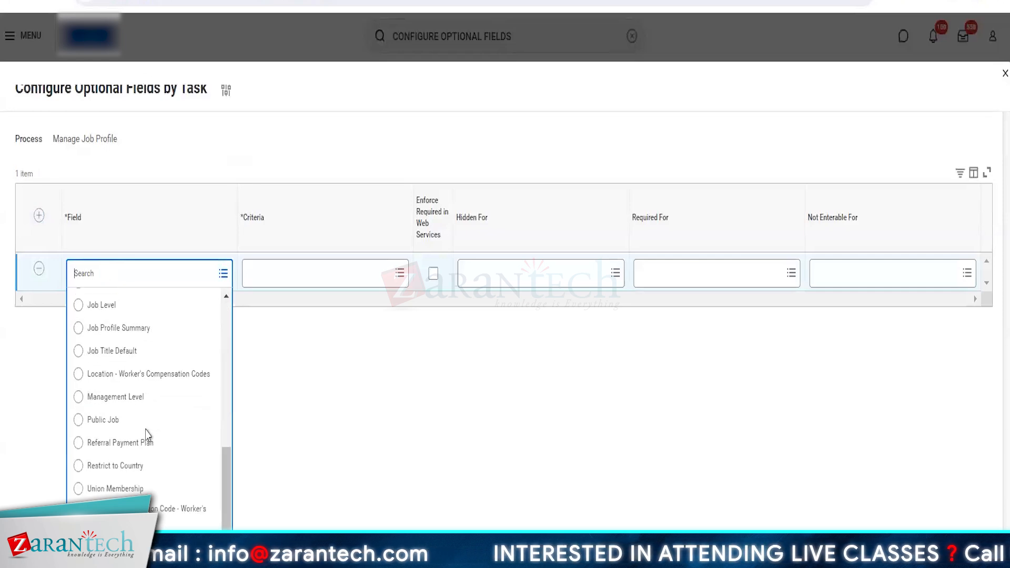
scroll(145, 421, "up", 5)
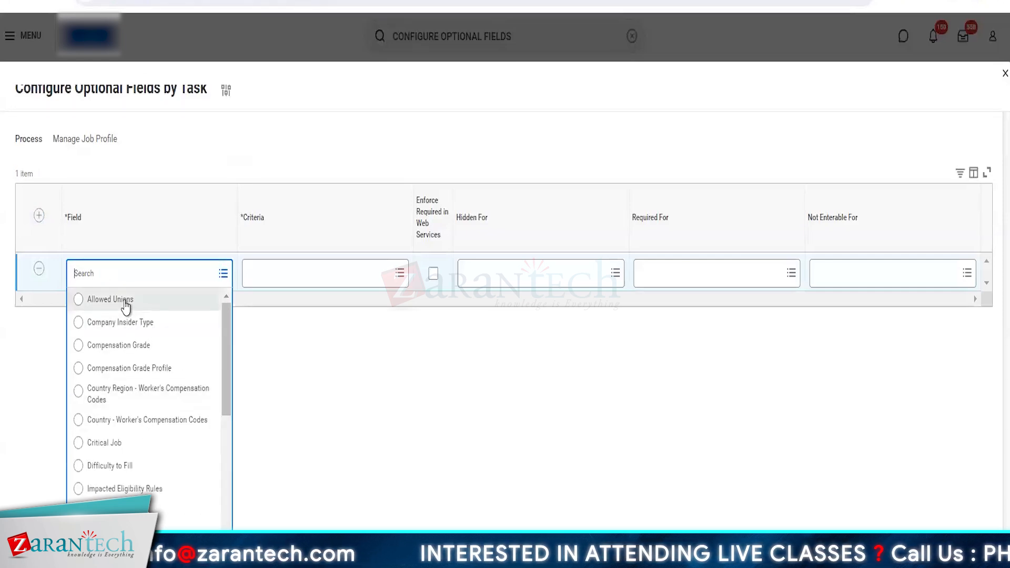
left_click(126, 306)
left_click(39, 215)
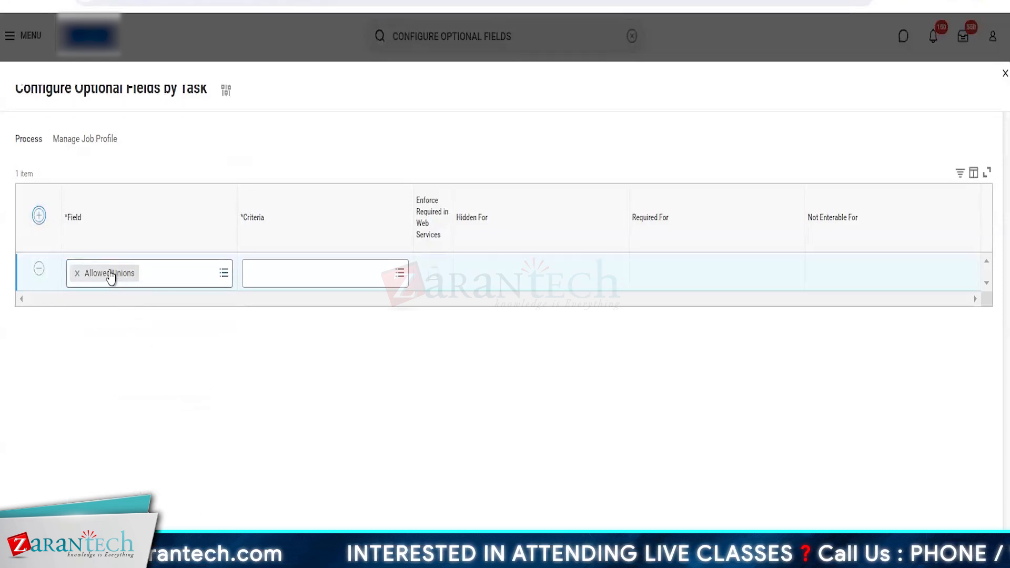
left_click(123, 272)
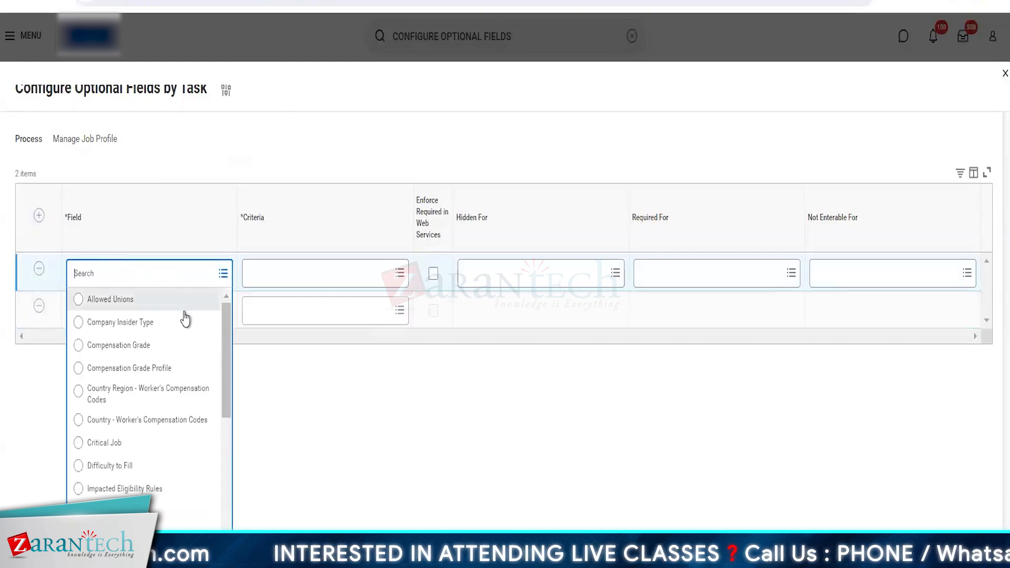
left_click(154, 327)
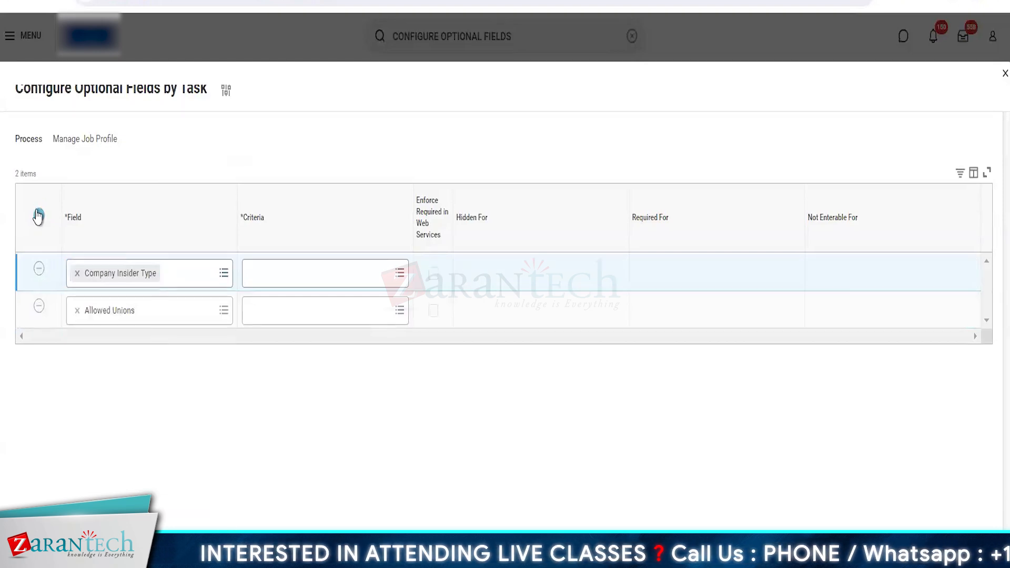
Add optional-field rows for Critical Job and Difficulty to Fill
left_click(38, 215)
left_click(125, 278)
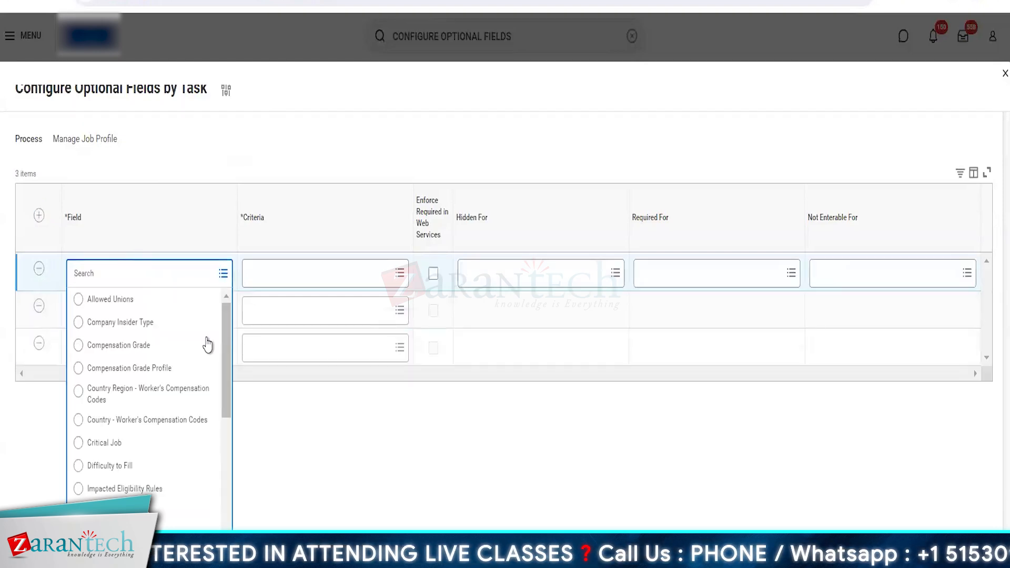
left_click(132, 445)
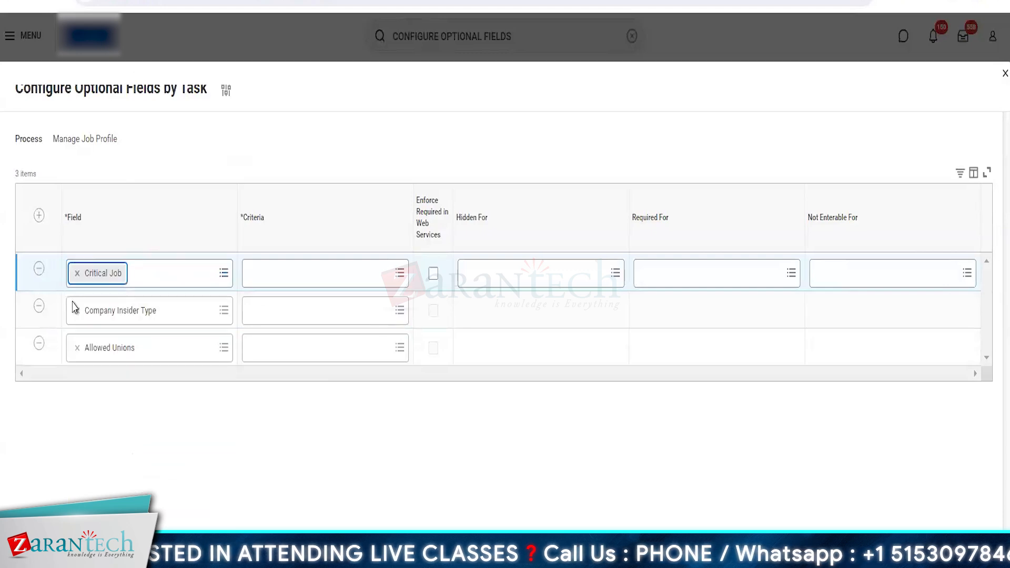
left_click(38, 215)
left_click(107, 280)
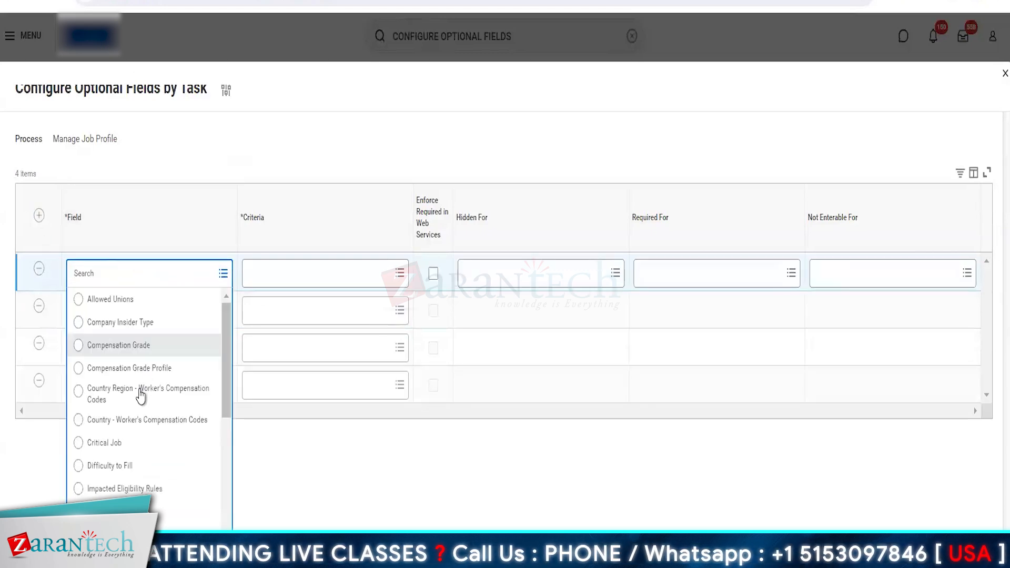
left_click(124, 468)
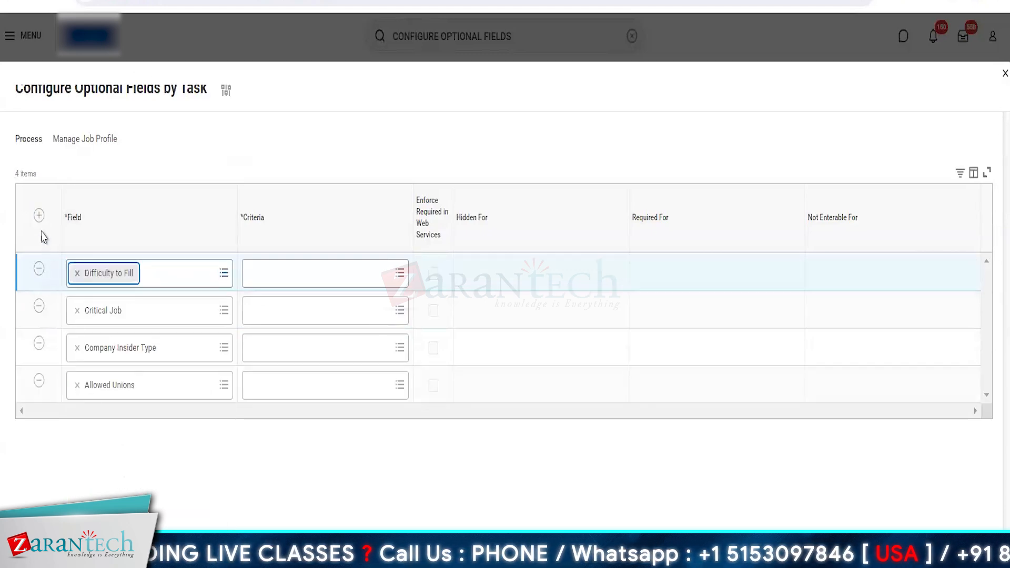
Add optional-field rows for Restrict to Country and Management Level
left_click(143, 272)
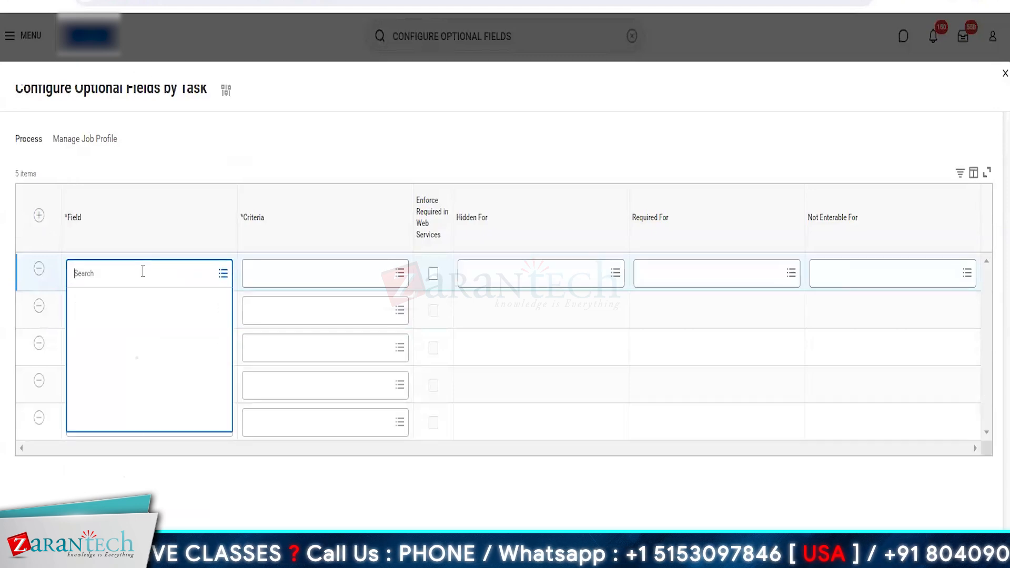
scroll(164, 384, "down", 5)
scroll(163, 384, "down", 3)
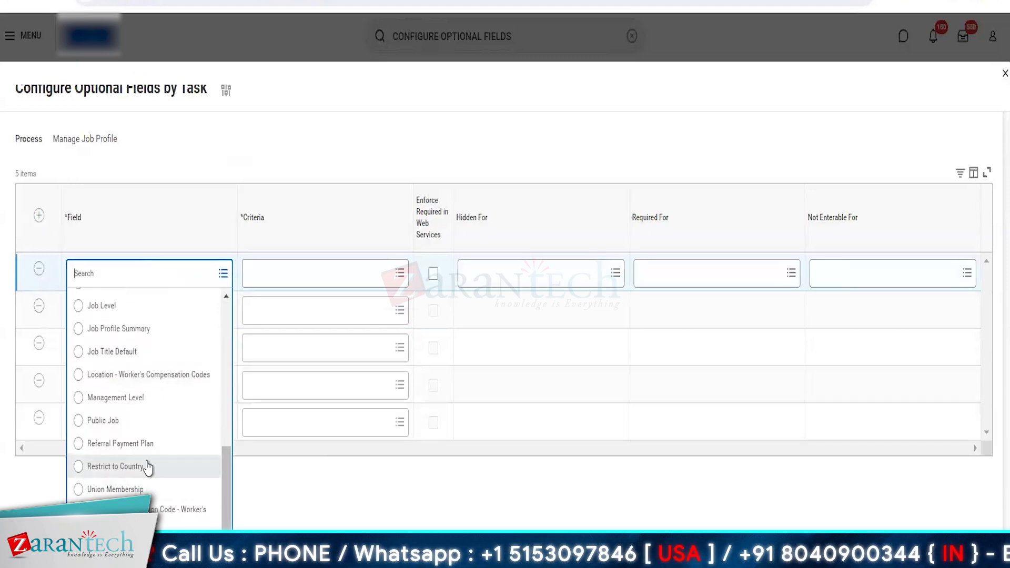
left_click(105, 467)
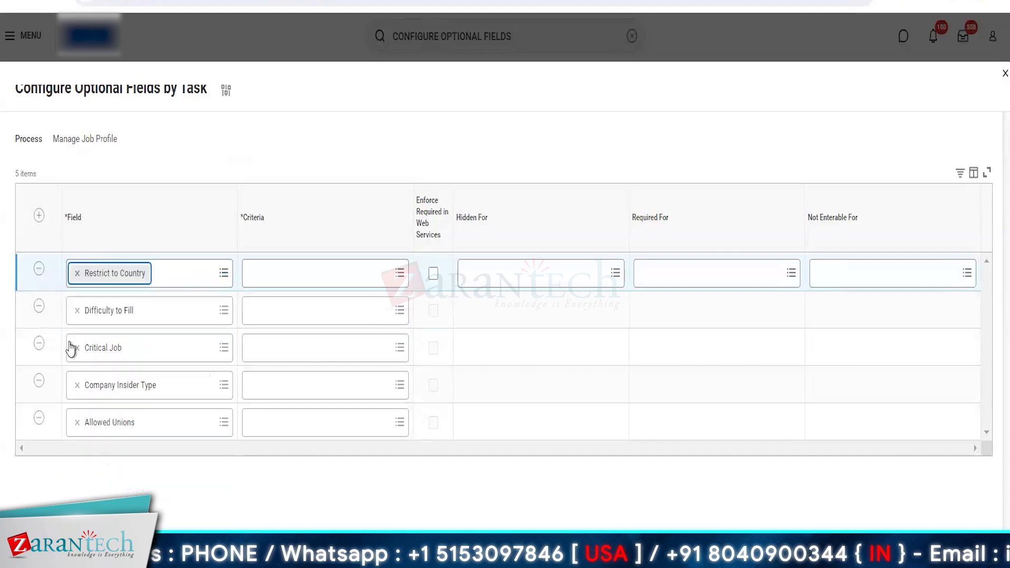
left_click(40, 217)
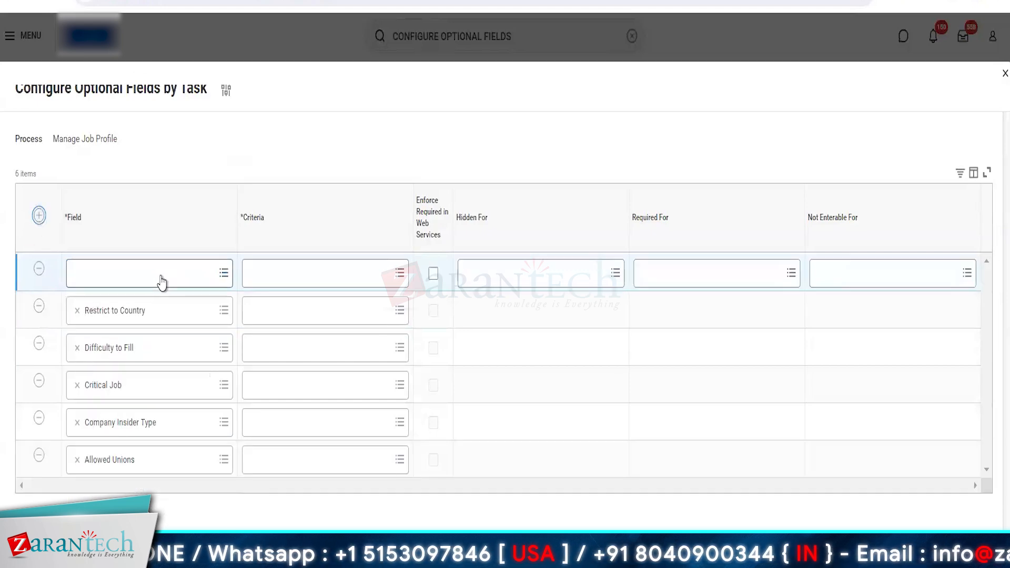
left_click(137, 273)
scroll(141, 409, "down", 5)
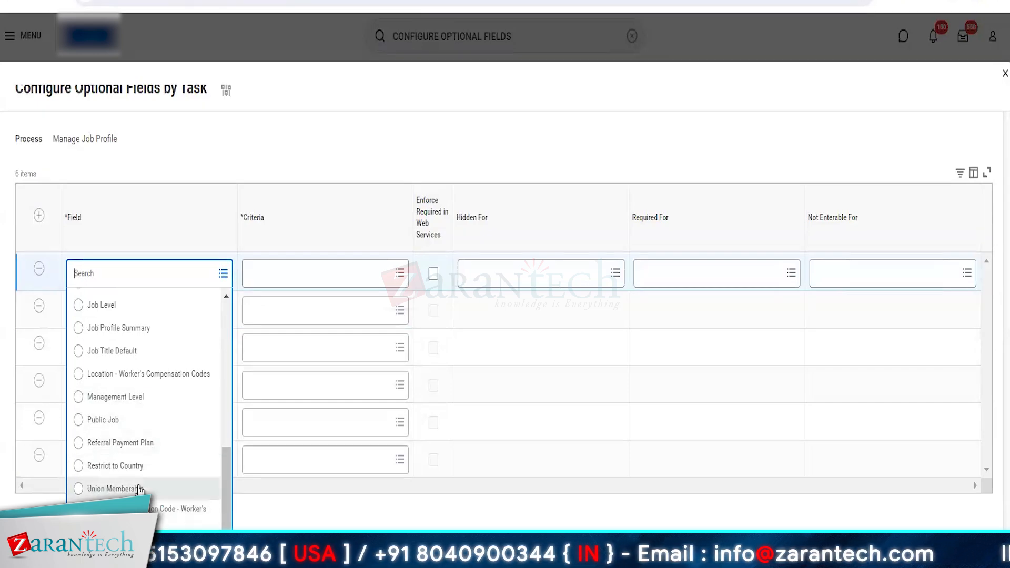
left_click(124, 399)
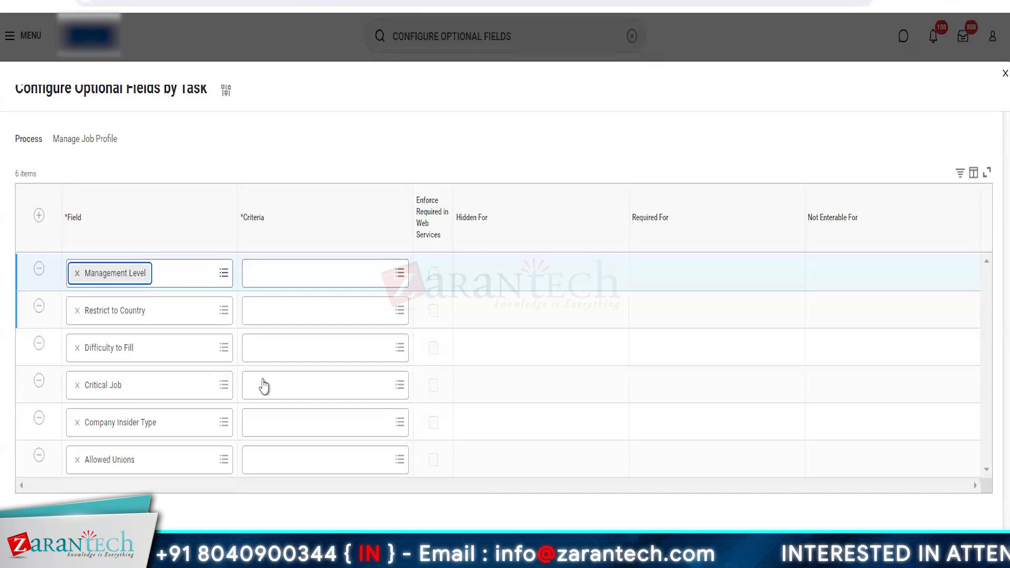
Set the criteria to Hide For All for Allowed Unions and Require For All for Management Level
left_click(311, 464)
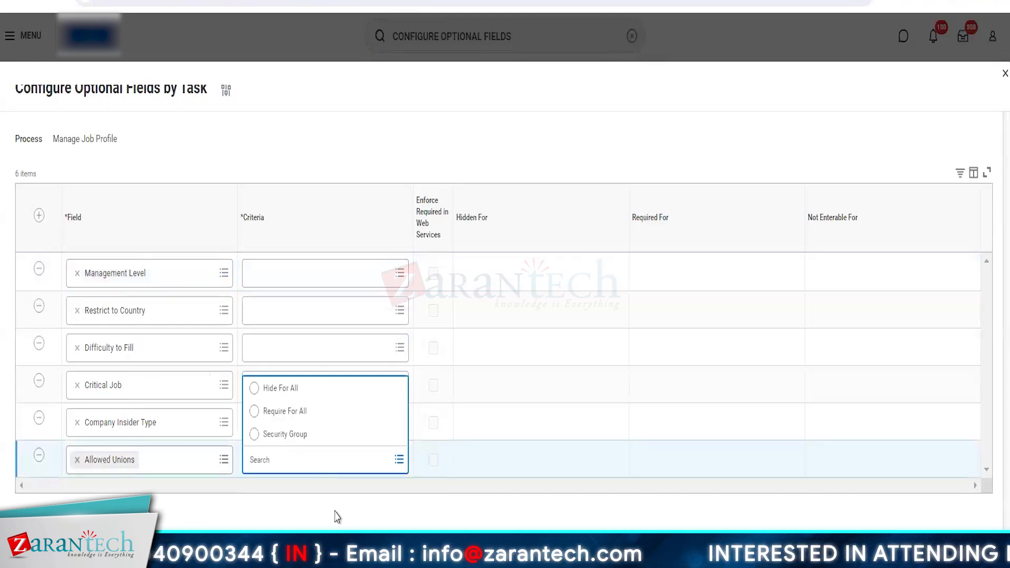
left_click(267, 389)
left_click(284, 424)
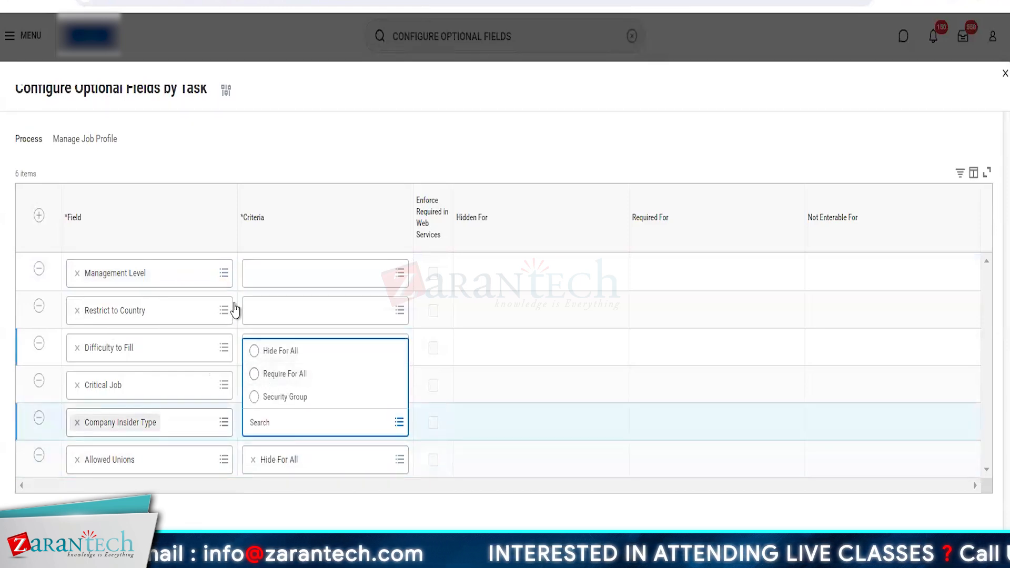
left_click(291, 281)
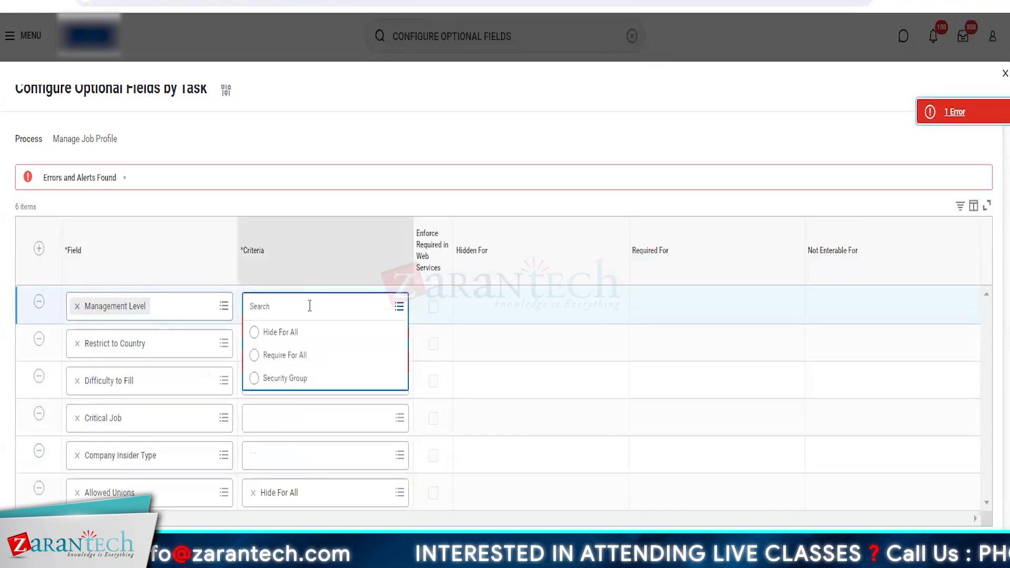
left_click(267, 355)
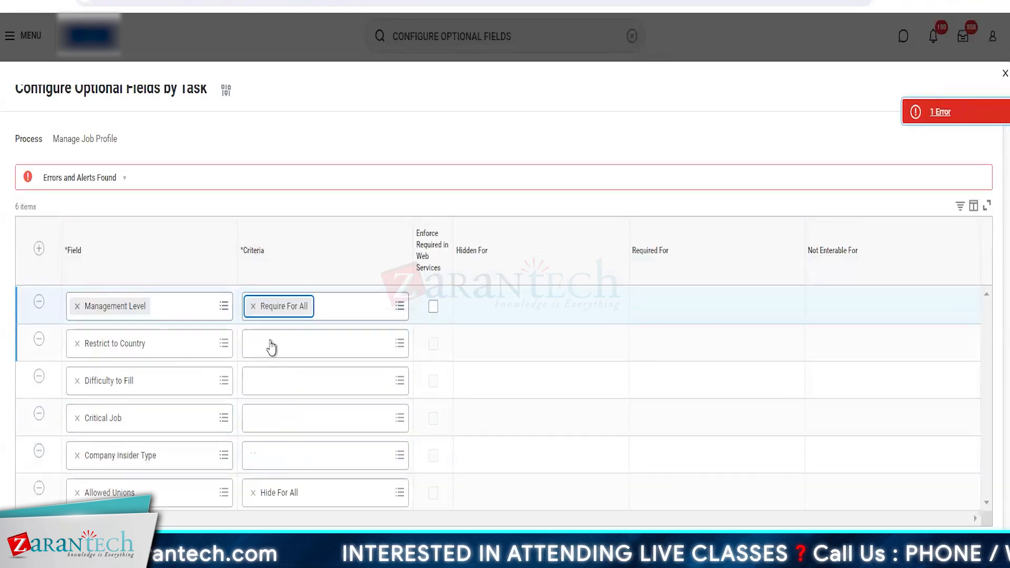
Set the criteria of Restrict to Country, Difficulty to Fill and Critical Job to Hide For All
left_click(272, 345)
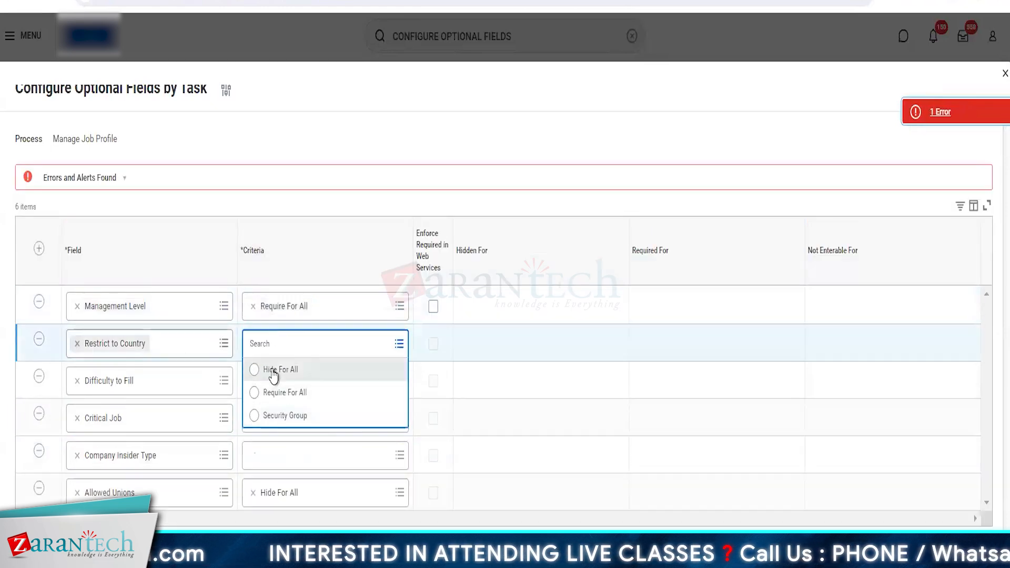
left_click(273, 374)
left_click(269, 387)
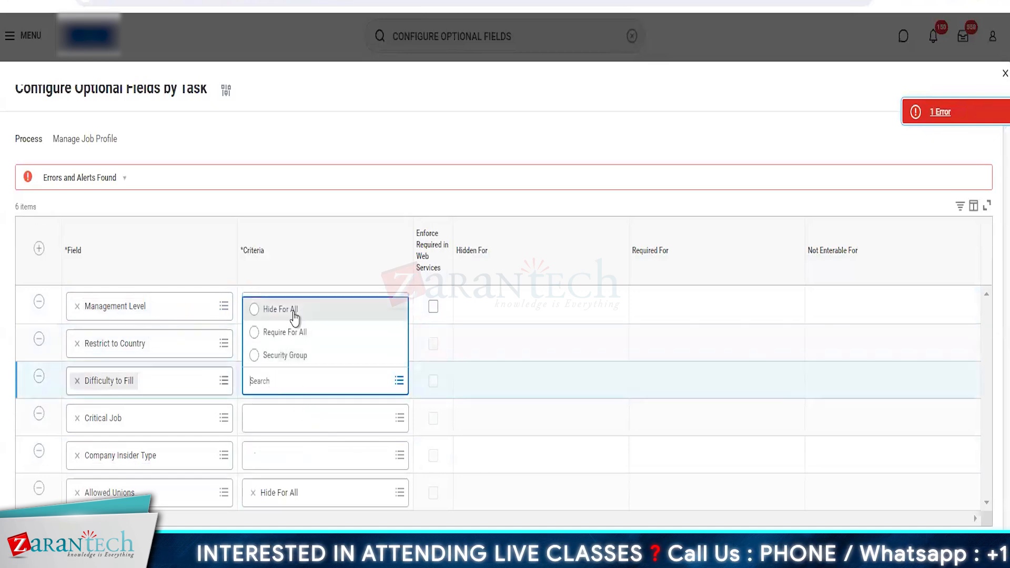
left_click(295, 315)
left_click(279, 419)
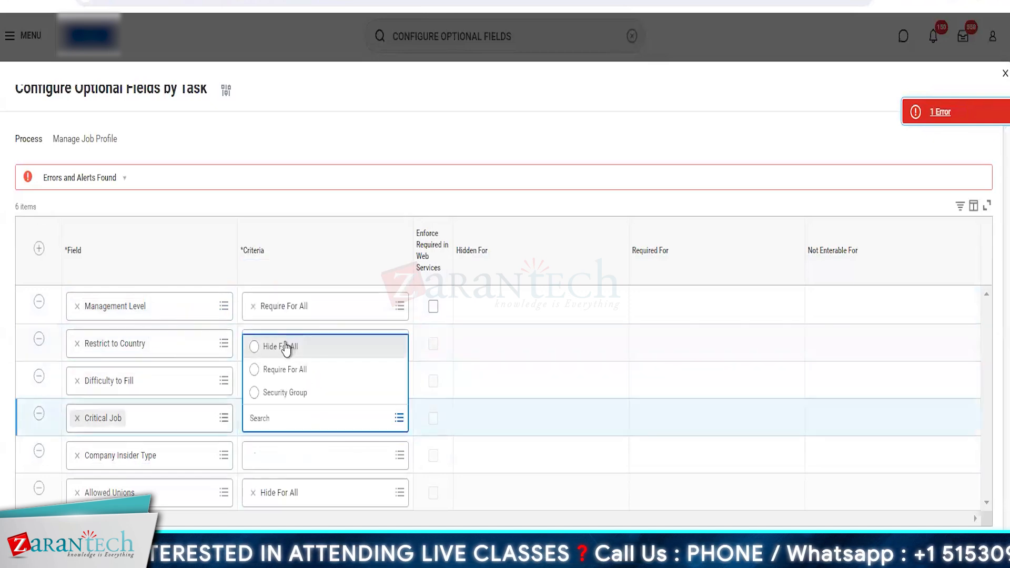
left_click(286, 347)
Set the Company Insider Type criteria to Security Group and view the security groups the field can be hidden for
left_click(270, 459)
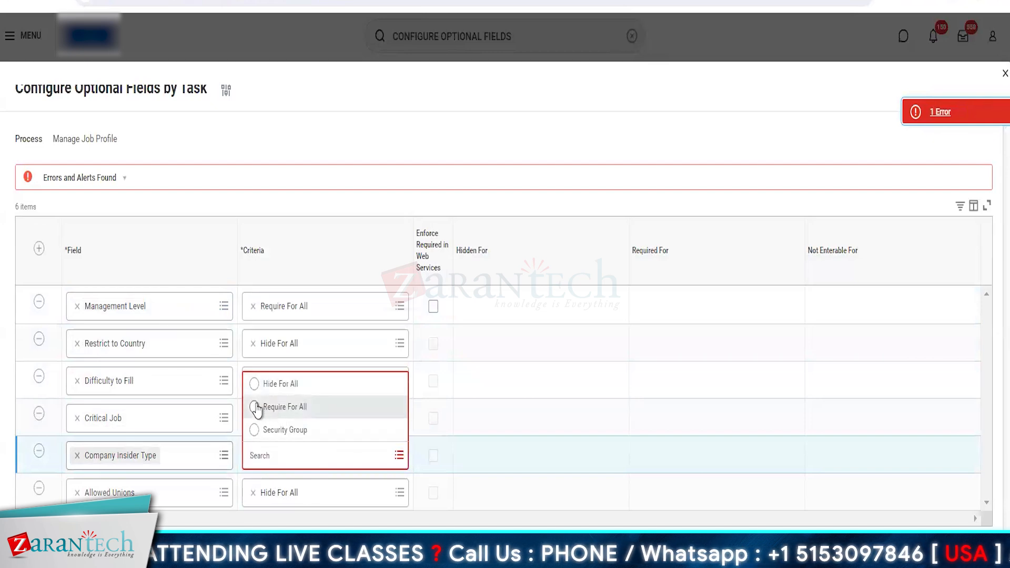
left_click(255, 431)
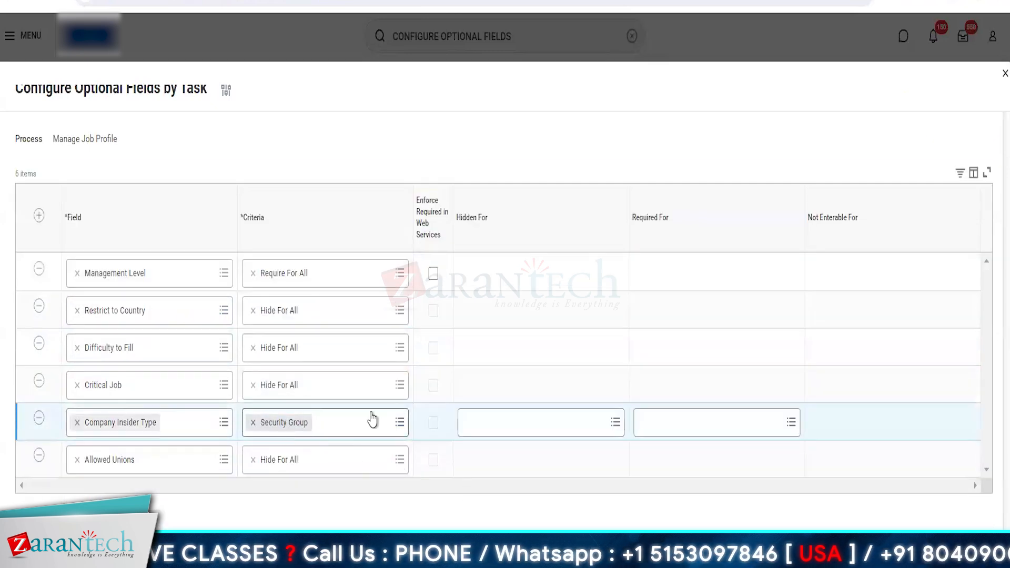
left_click(541, 423)
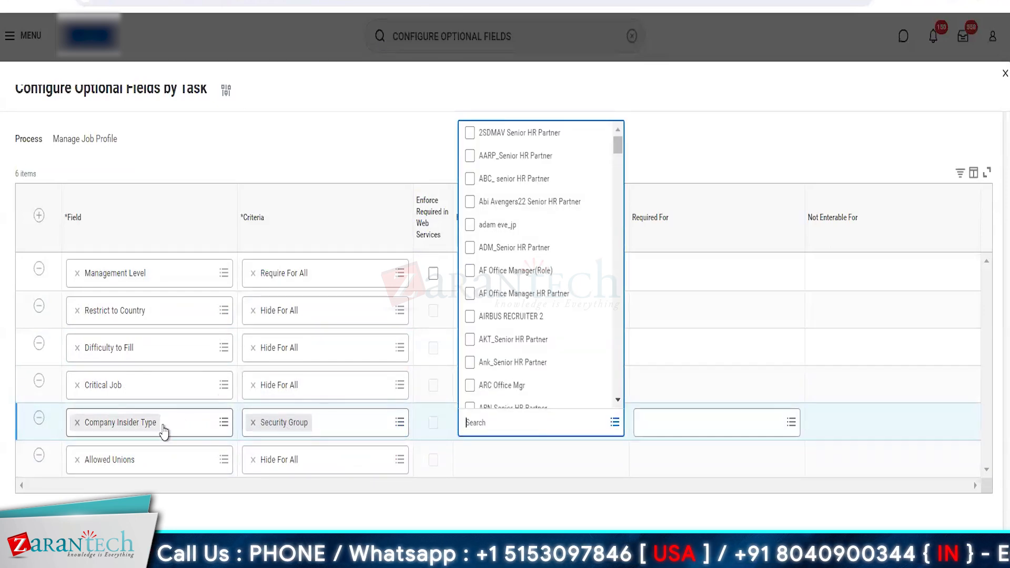
left_click(559, 520)
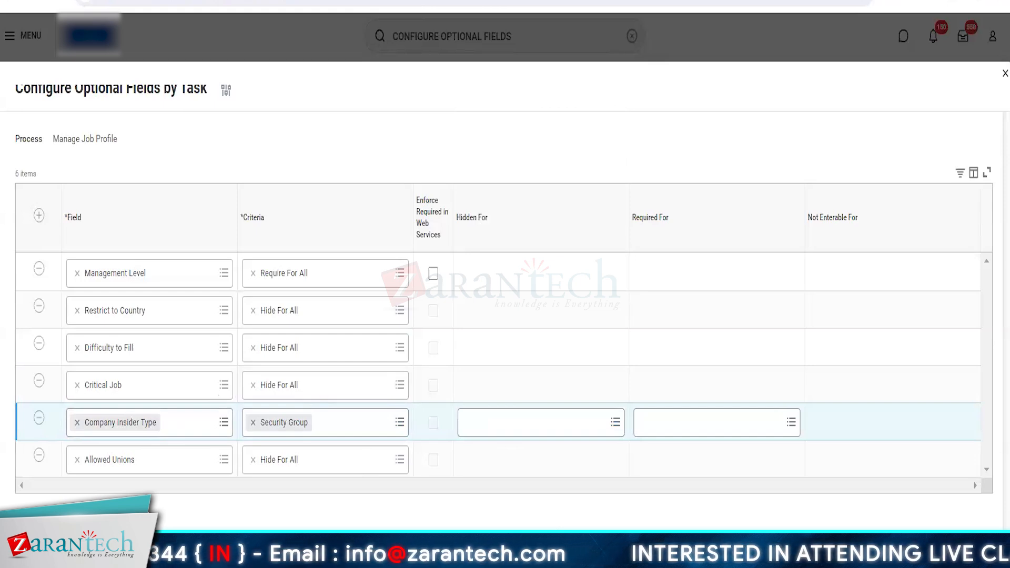
left_click(526, 422)
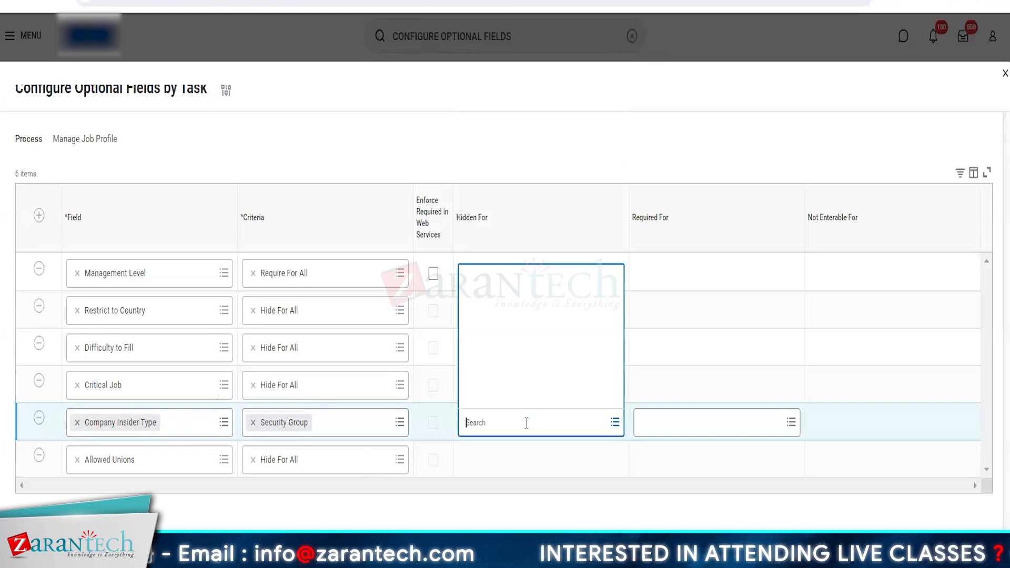
Add an optional-field row for Compensation Grade with its criteria set to Security Group
left_click(39, 215)
left_click(128, 277)
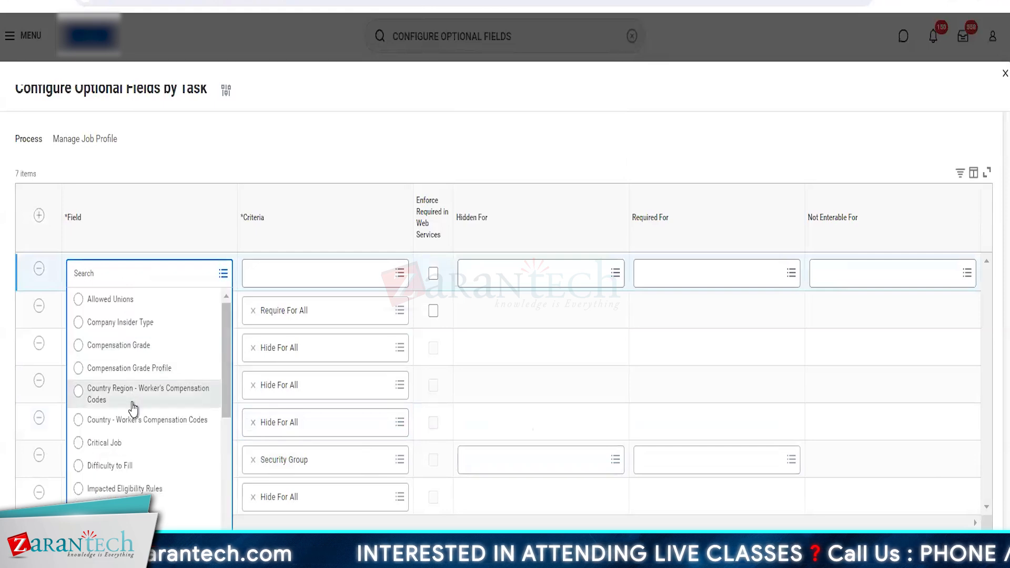
left_click(120, 345)
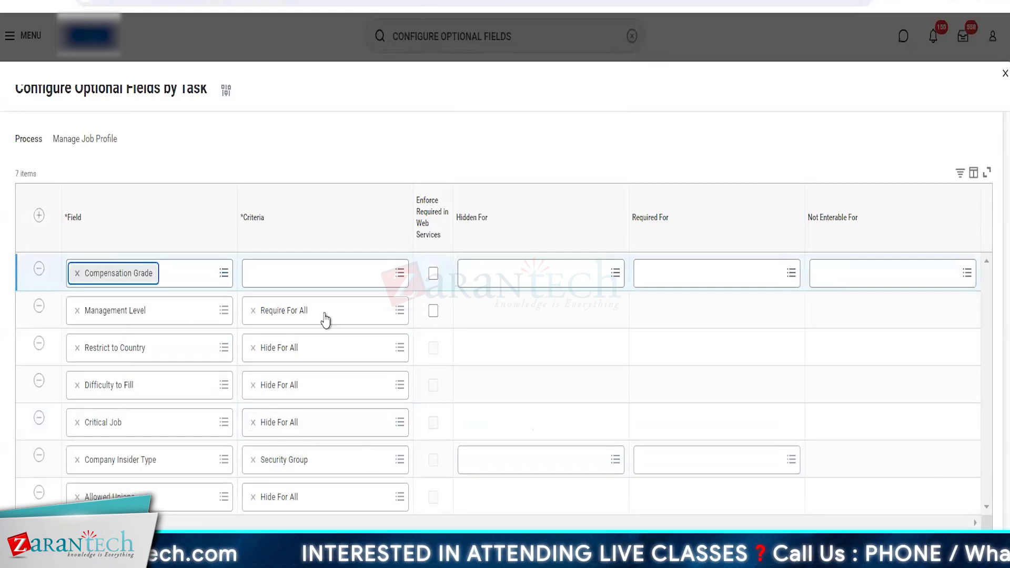
left_click(291, 273)
left_click(277, 346)
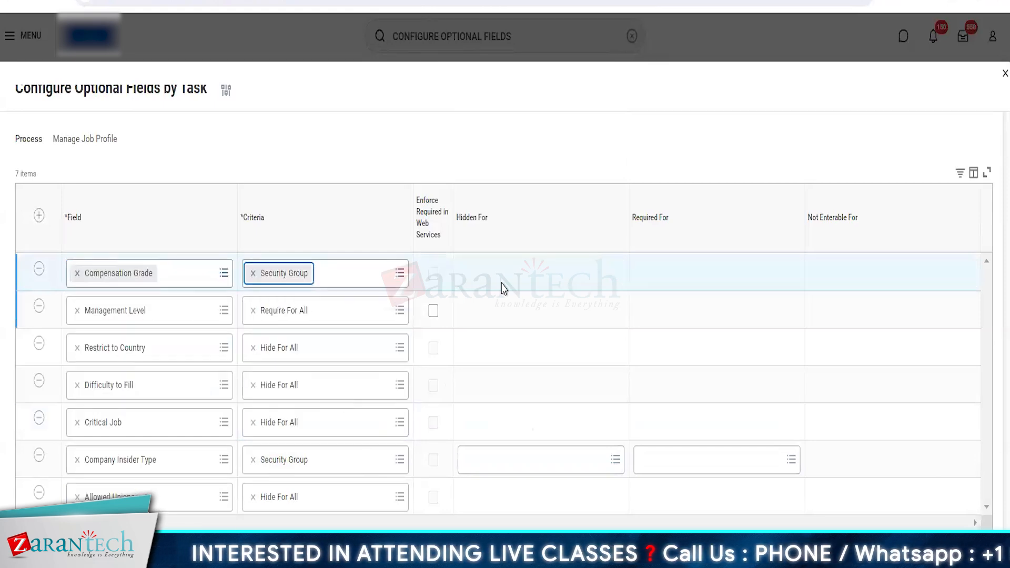
Search the security groups for employee, employee as self and HR partner, and hide Compensation Grade for HR _Partner
left_click(490, 278)
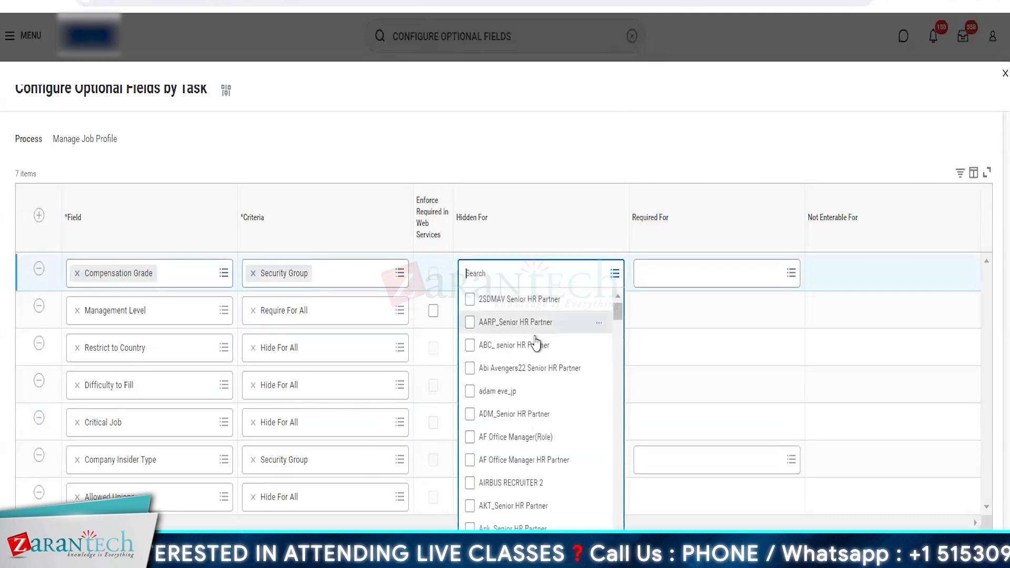
type("employe")
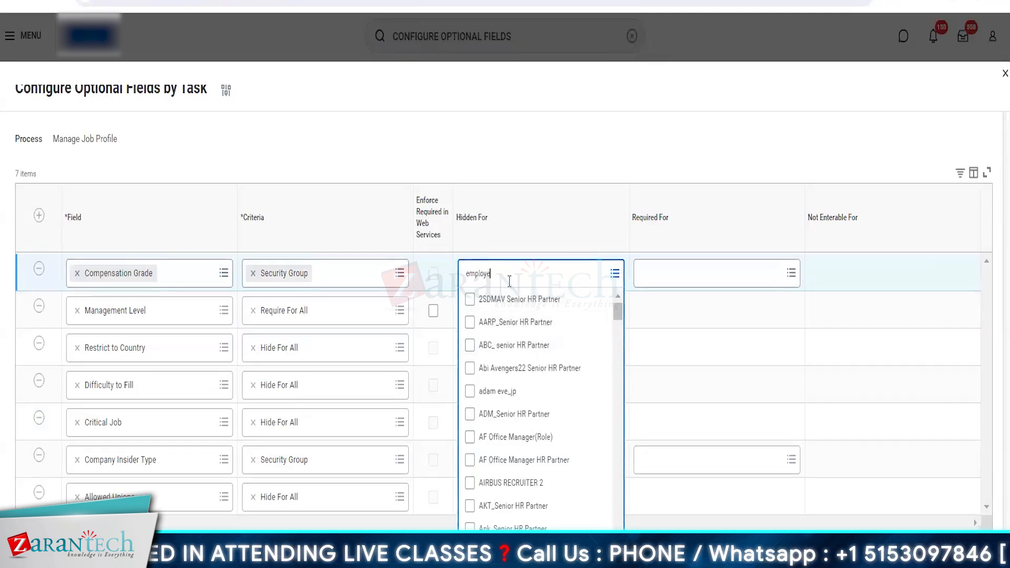
type("e")
key("Return")
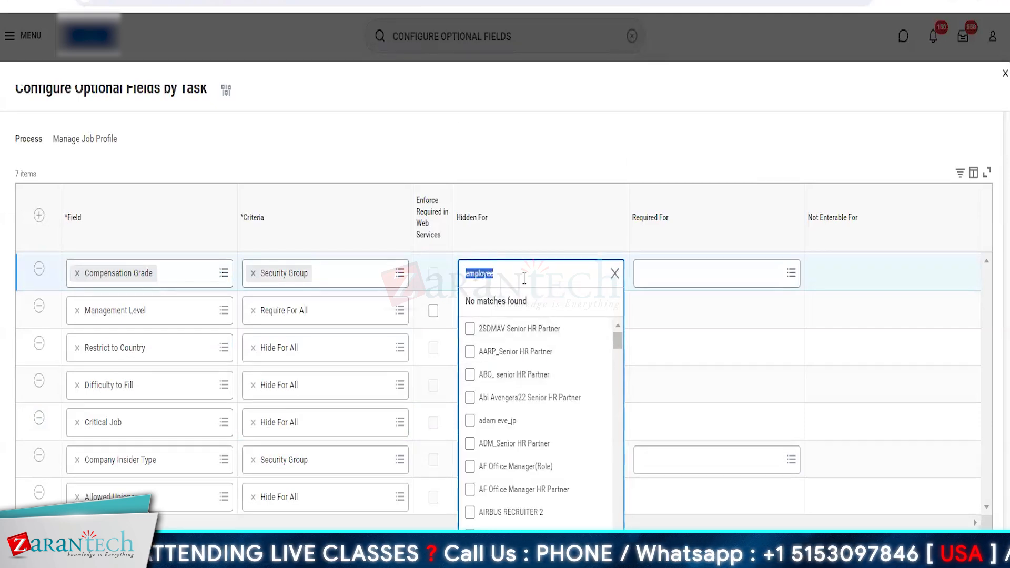
type("employ")
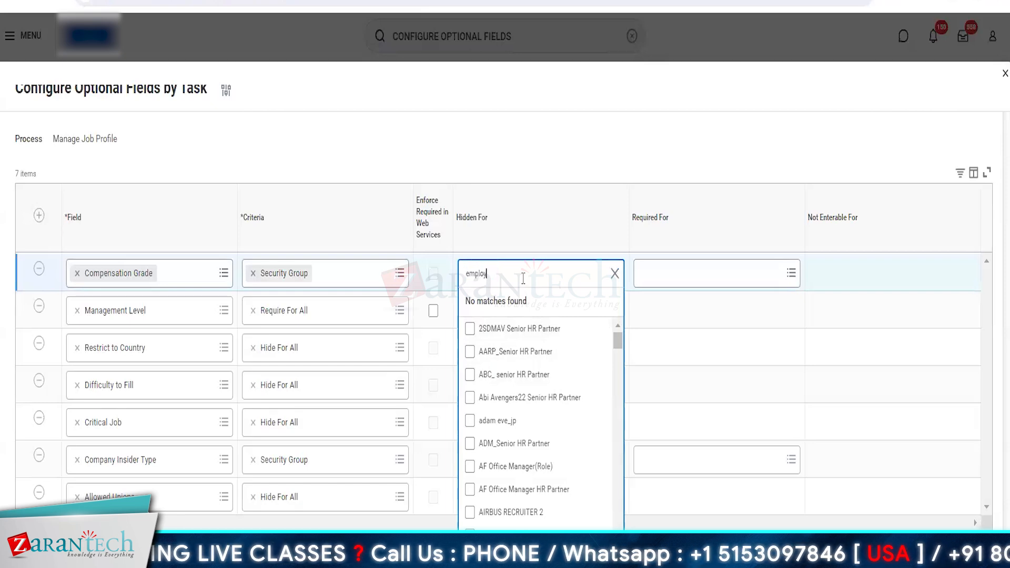
type("ee as self")
key("Return")
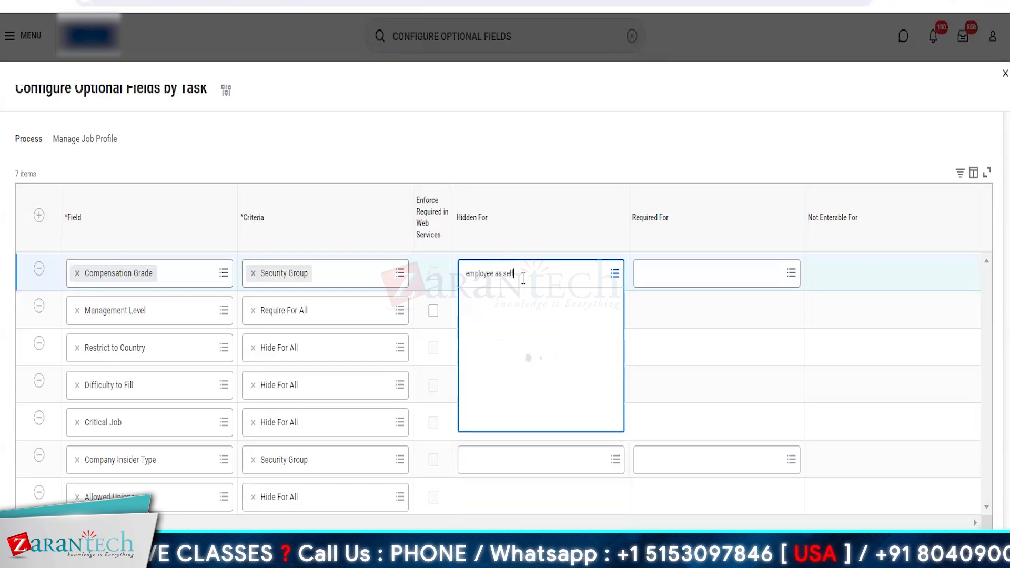
key("BackSpace")
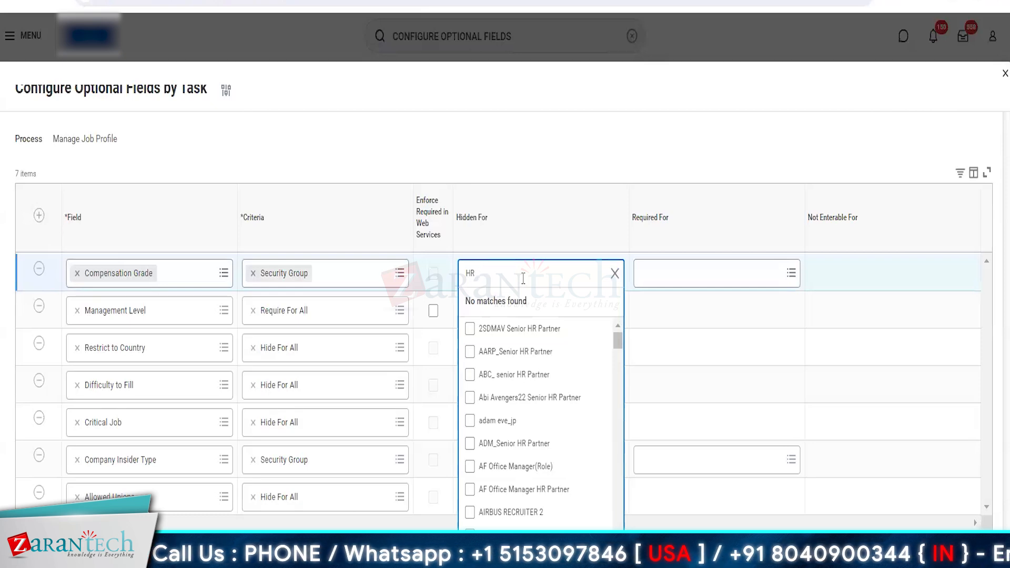
key("Return")
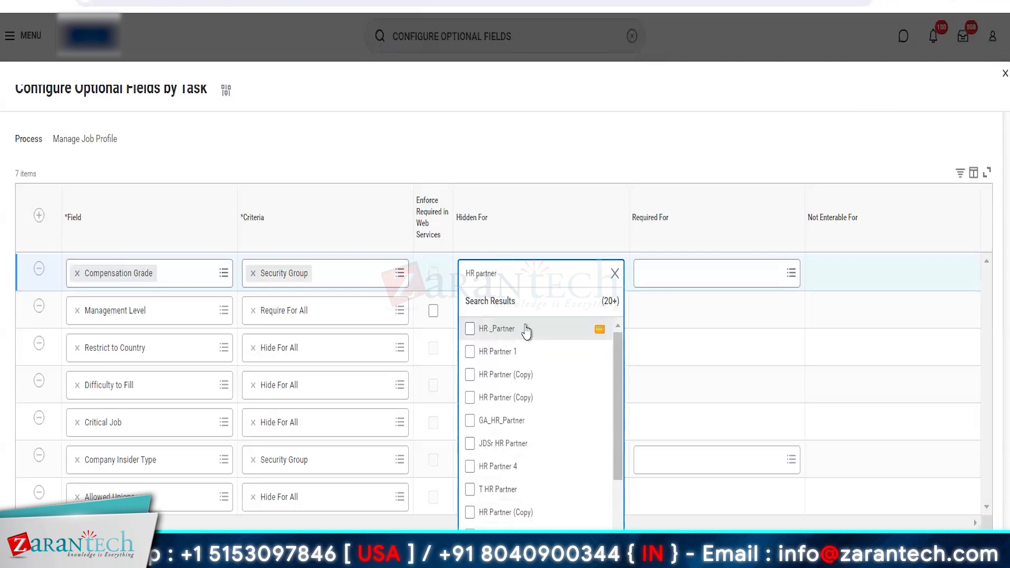
left_click(561, 329)
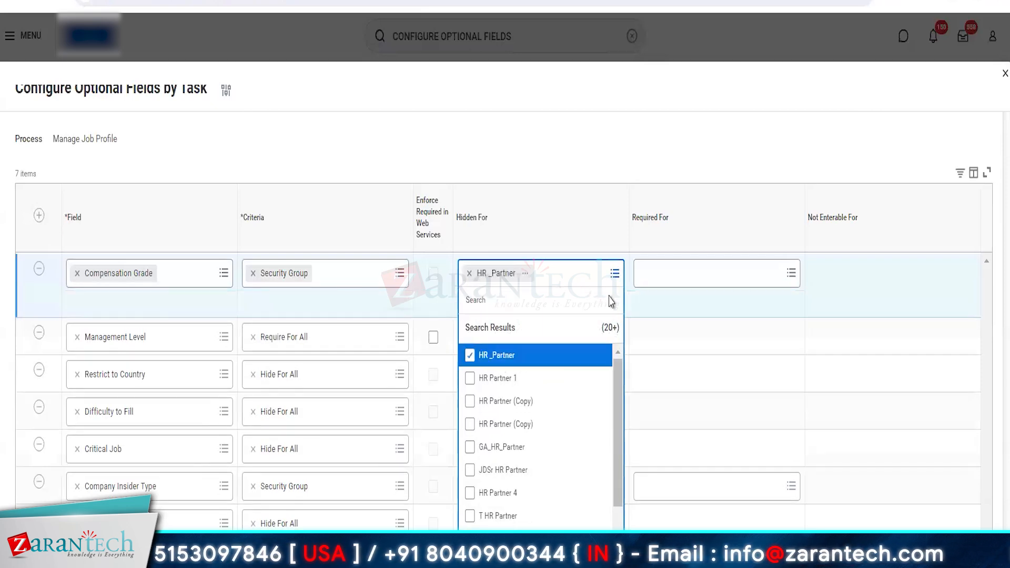
left_click(524, 138)
Search for "hr admin" among the security groups Compensation Grade can be required for
left_click(665, 279)
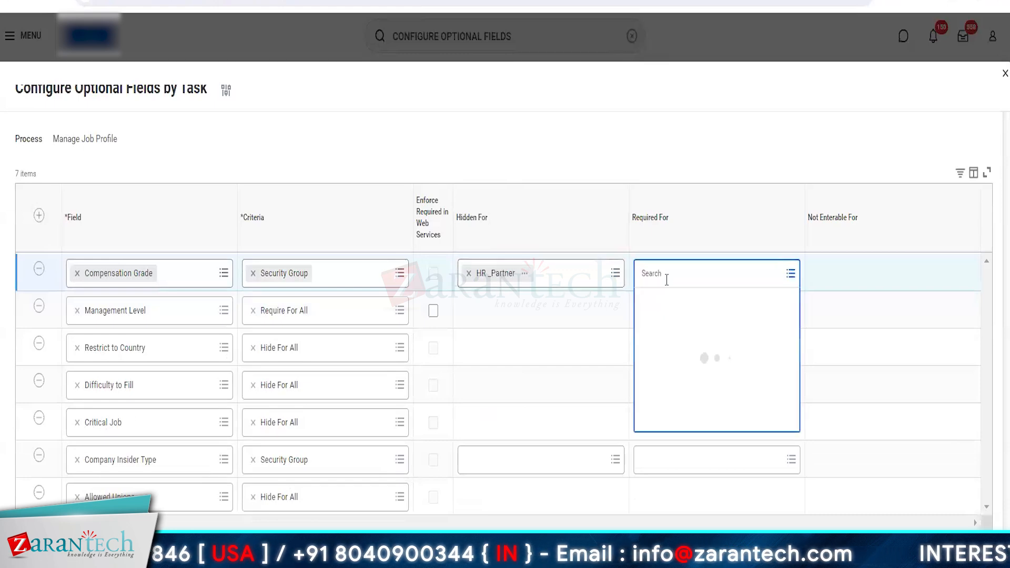
type("a")
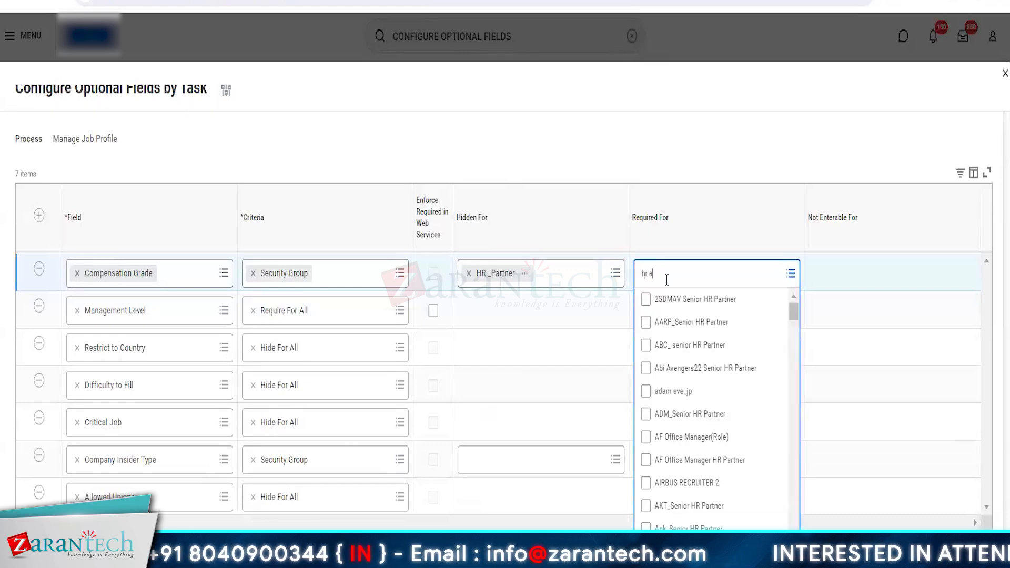
type("r admin")
key("Return")
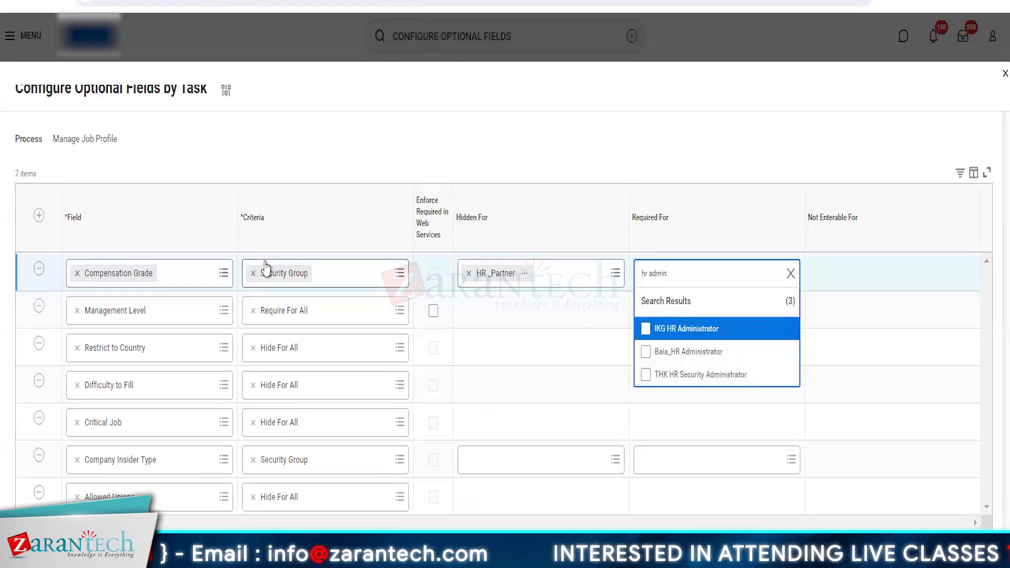
Clear the hidden-for security group of Compensation Grade and remove that field's row
left_click(469, 273)
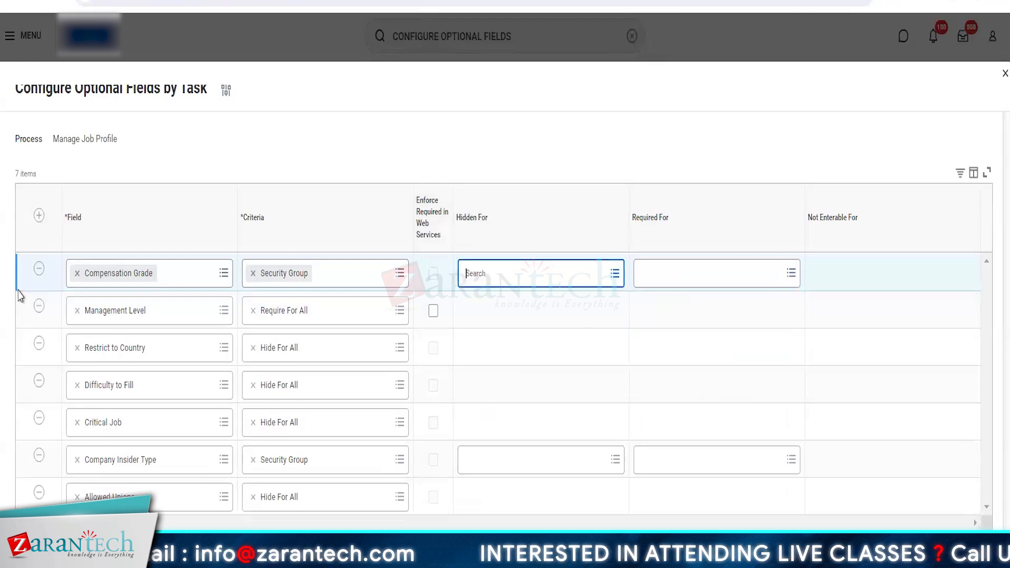
left_click(40, 270)
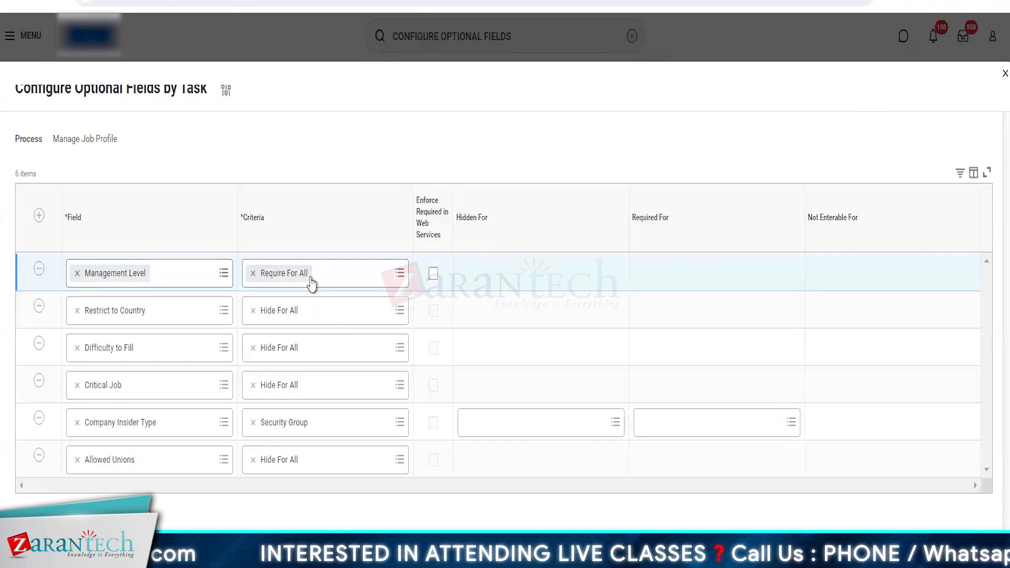
Check the criteria options for Management Level without changing them, and set the Company Insider Type criteria to Hide For All
left_click(329, 273)
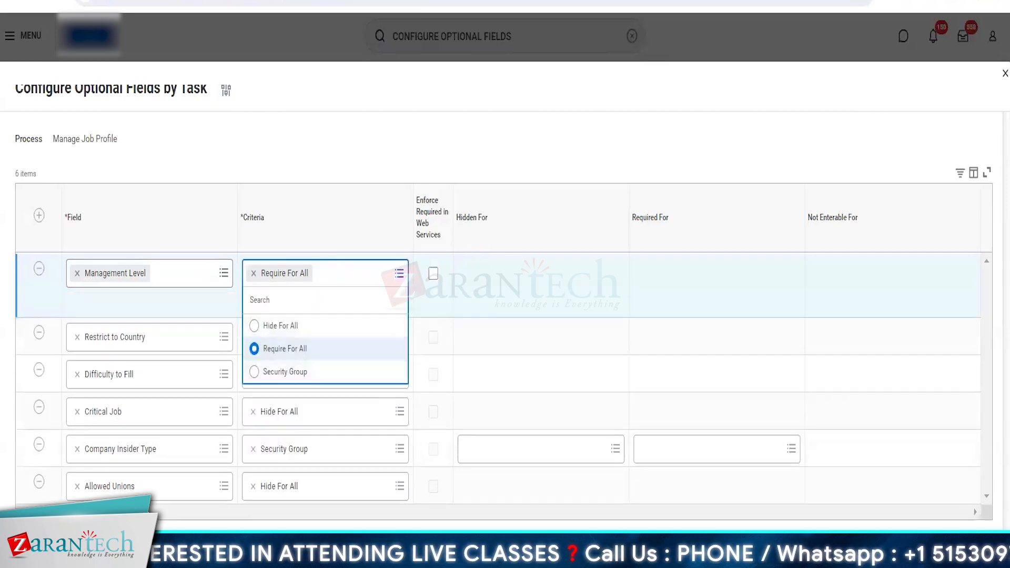
key("Escape")
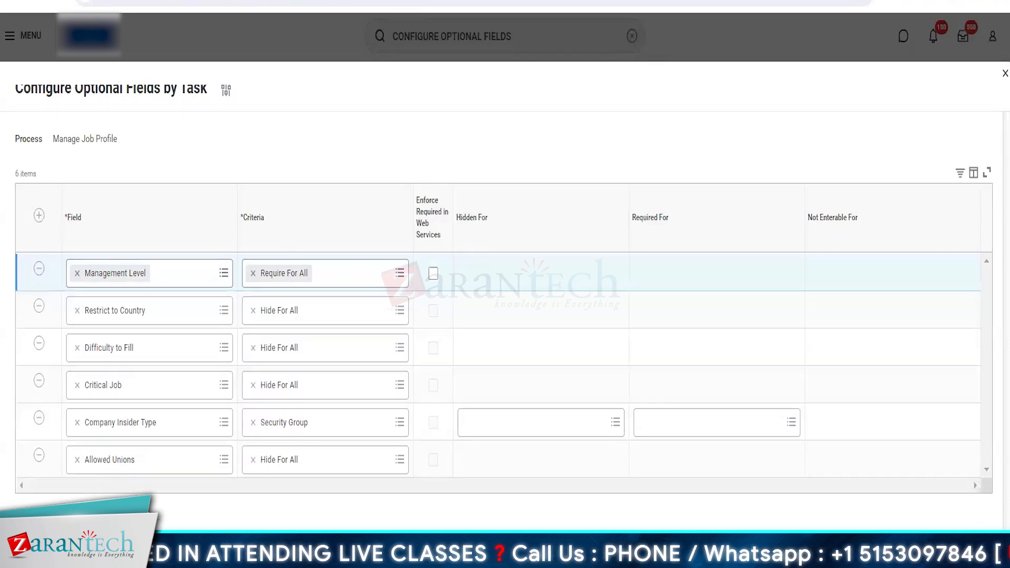
left_click(316, 426)
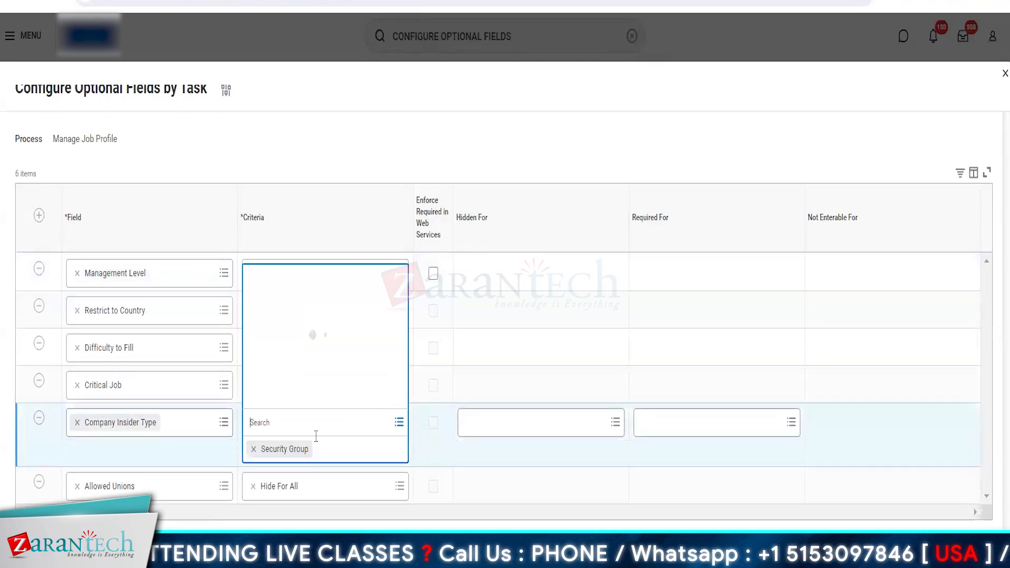
left_click(288, 351)
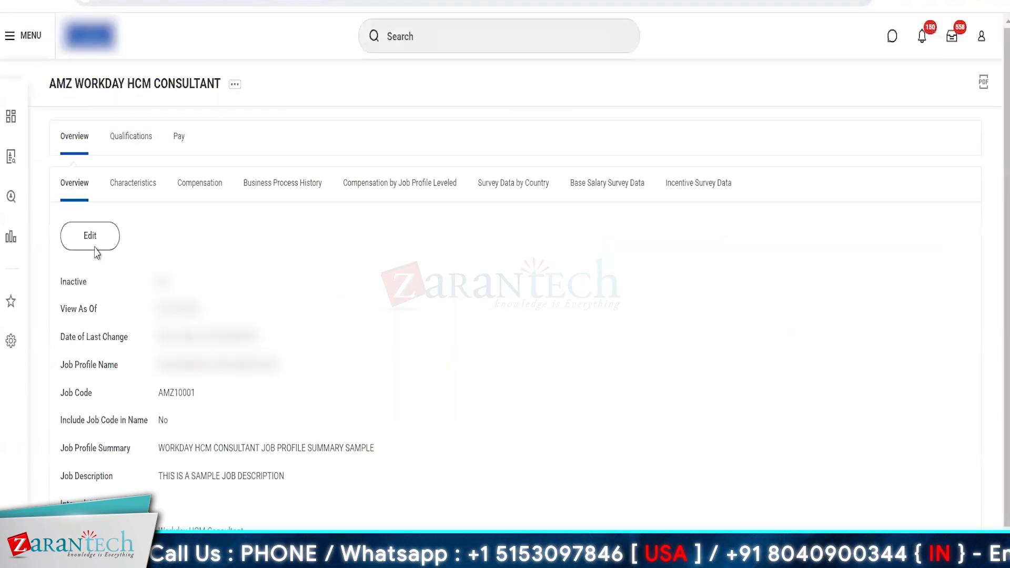
Open the AMZ WORKDAY HCM CONSULTANT job profile for editing and examine its form against the configured hidden and required fields
left_click(94, 250)
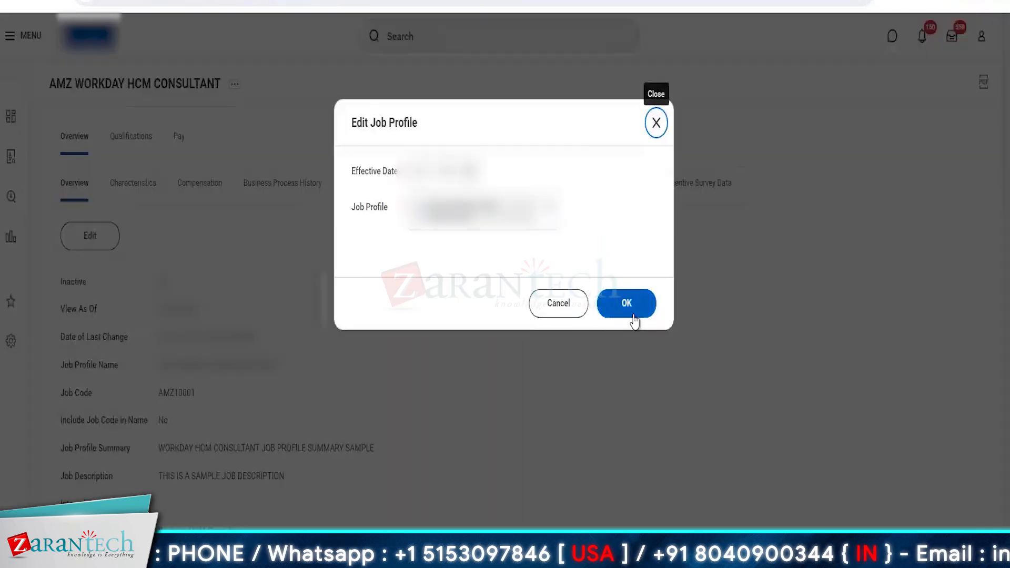
left_click(642, 302)
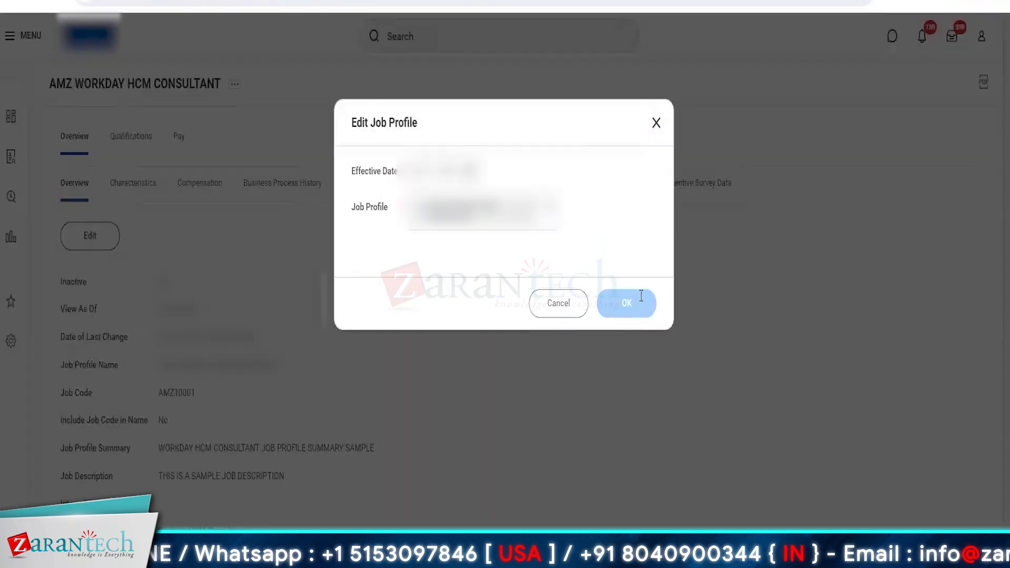
scroll(421, 416, "down", 10)
scroll(422, 416, "up", 6)
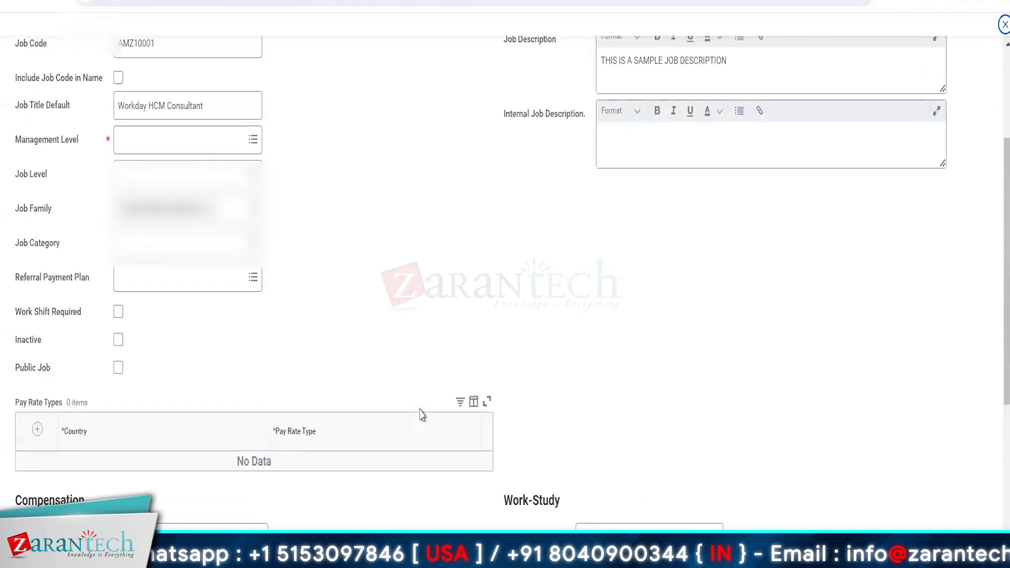
scroll(422, 415, "down", 6)
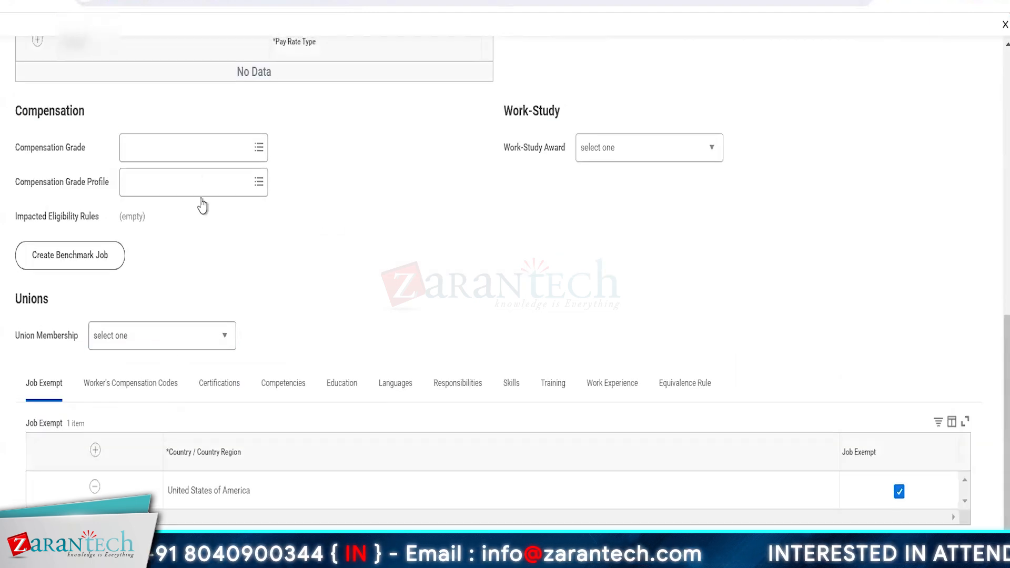
scroll(457, 286, "up", 5)
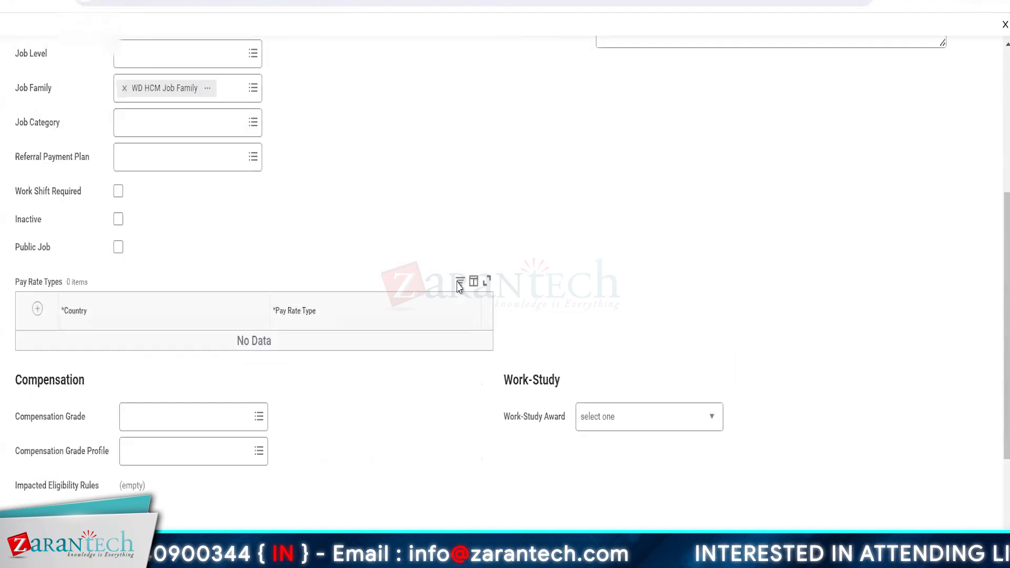
scroll(321, 274, "up", 5)
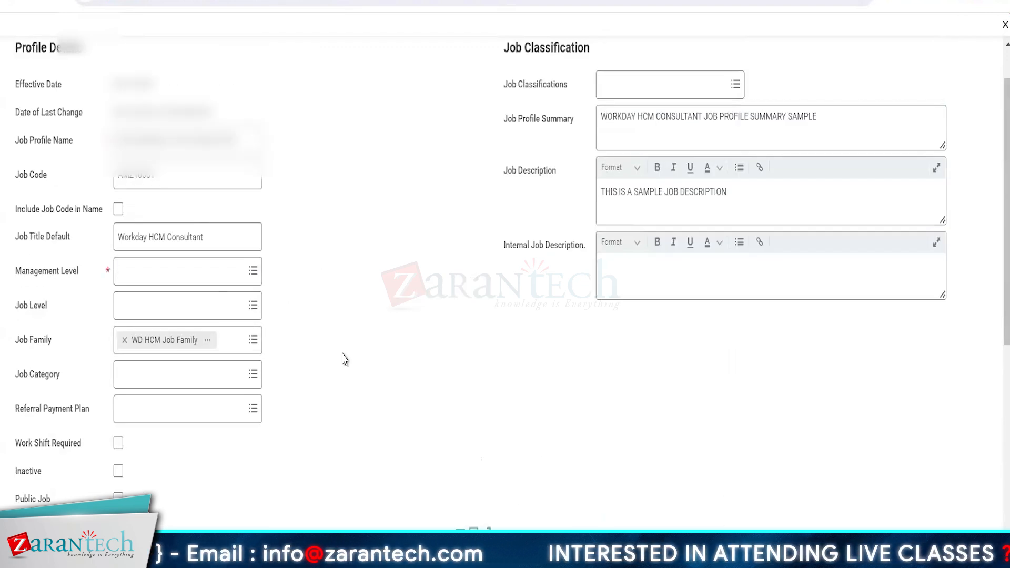
scroll(344, 359, "down", 8)
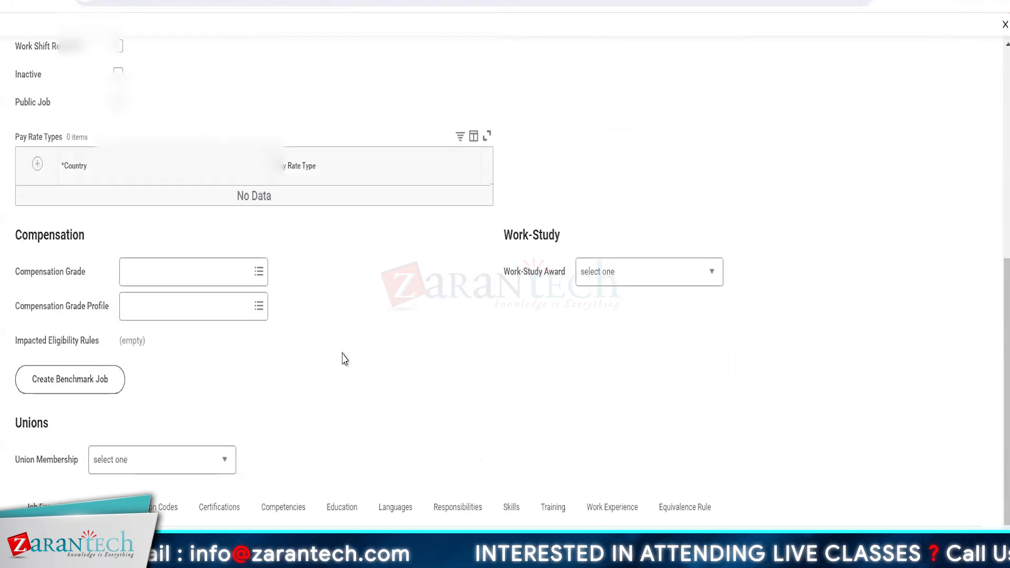
scroll(344, 359, "up", 5)
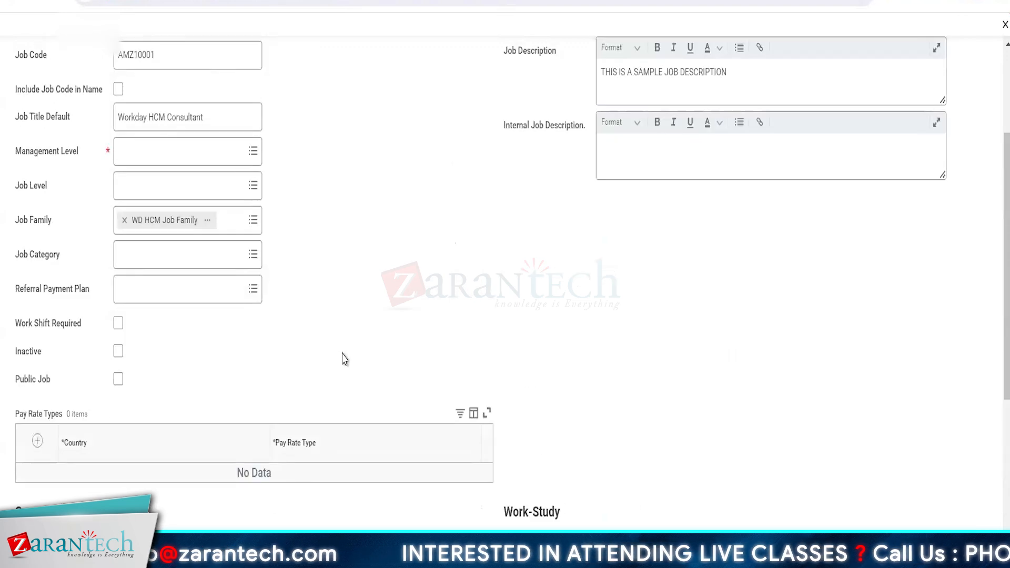
scroll(345, 360, "up", 1)
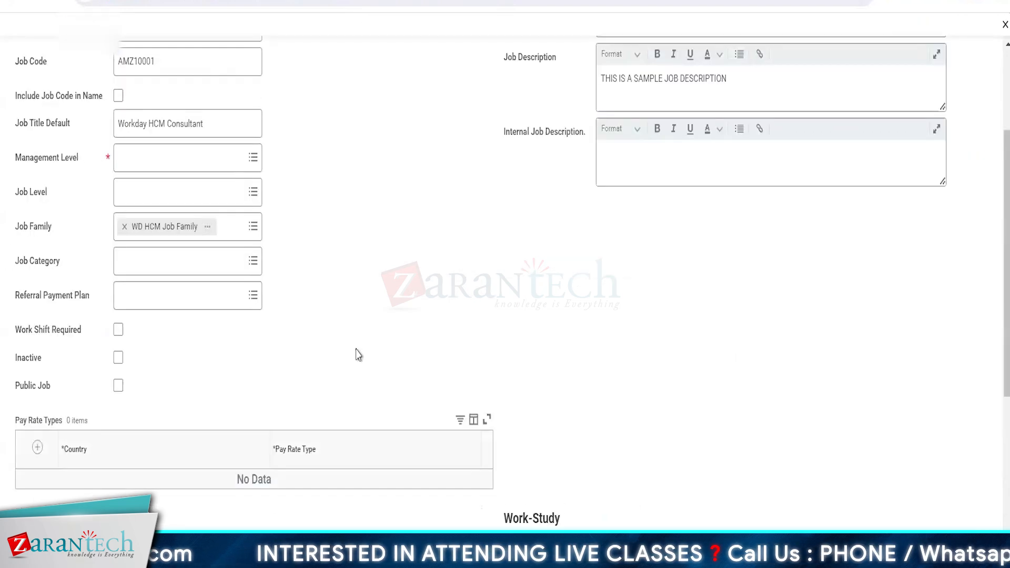
scroll(120, 188, "up", 1)
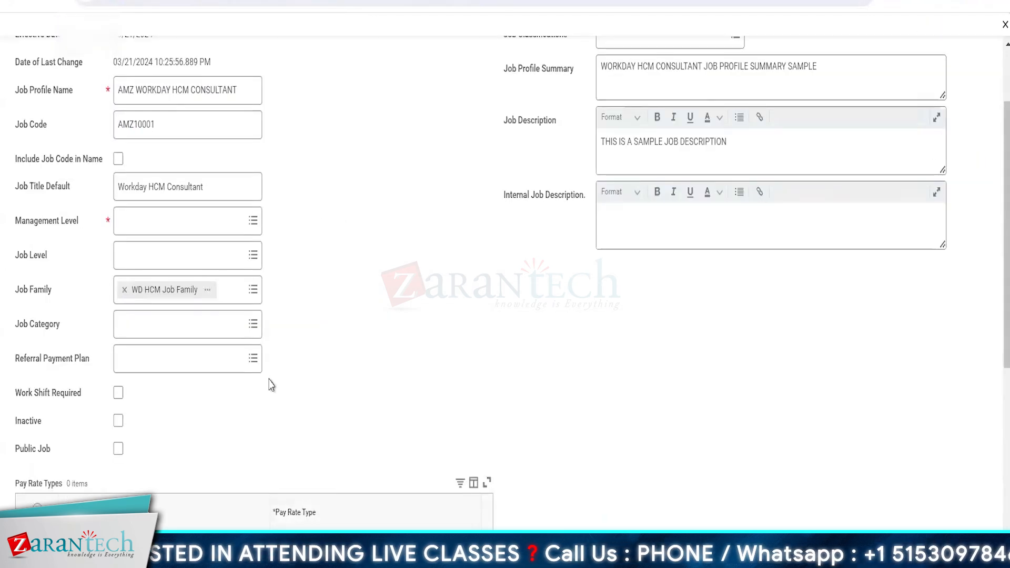
scroll(271, 385, "down", 9)
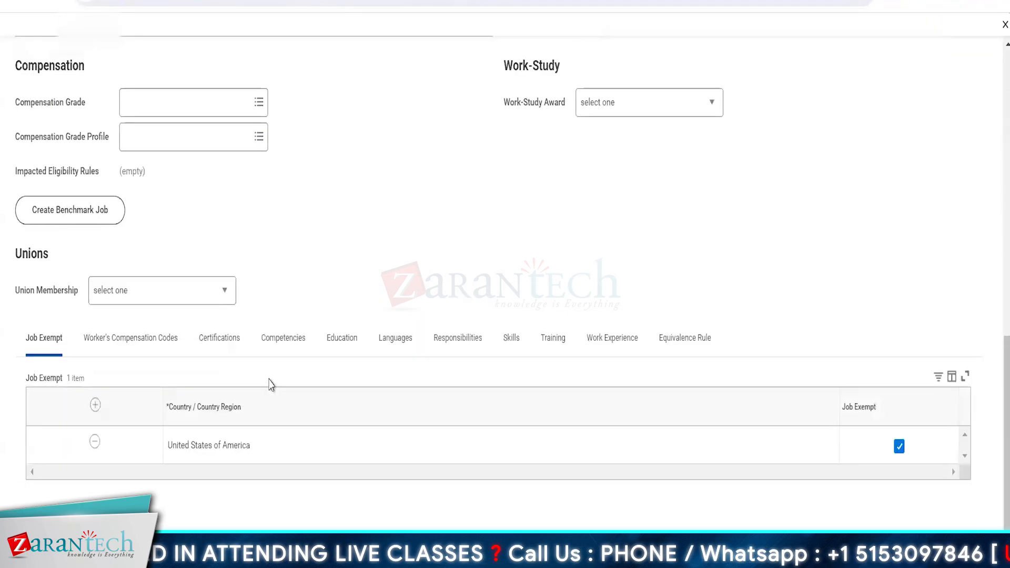